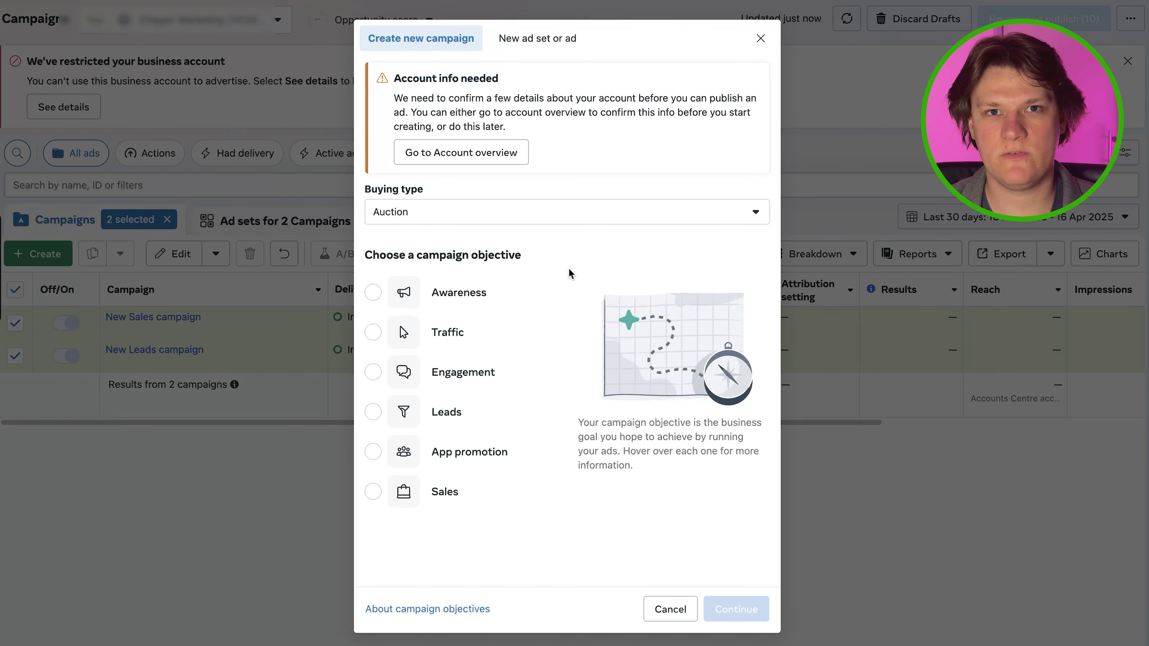
# Step: Look through the campaign objectives, comparing what Sales, Leads, Engagement and Traffic are each good for
pyautogui.moveTo(536, 283)
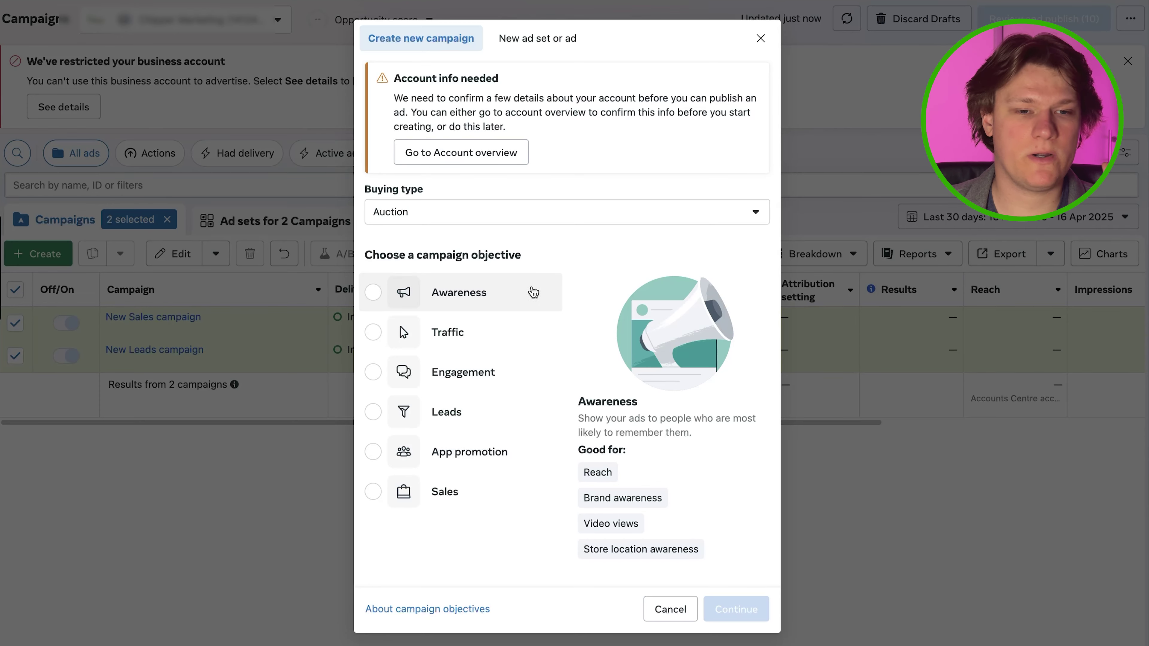
pyautogui.moveTo(504, 373)
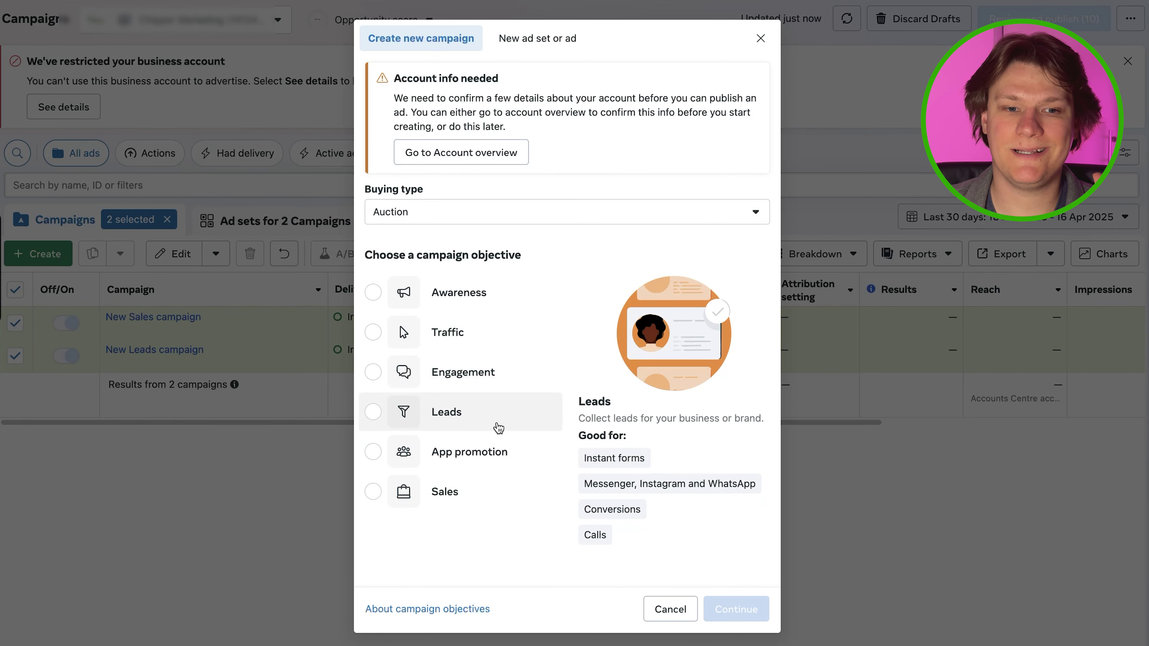
pyautogui.moveTo(506, 454)
pyautogui.moveTo(487, 488)
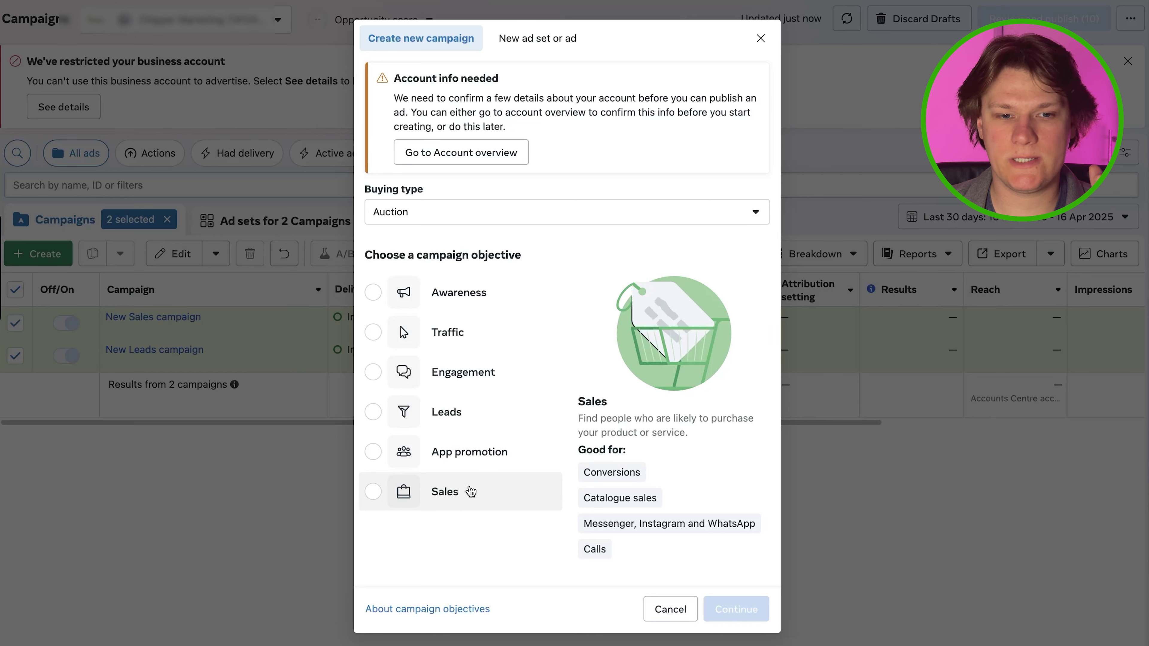
pyautogui.click(459, 495)
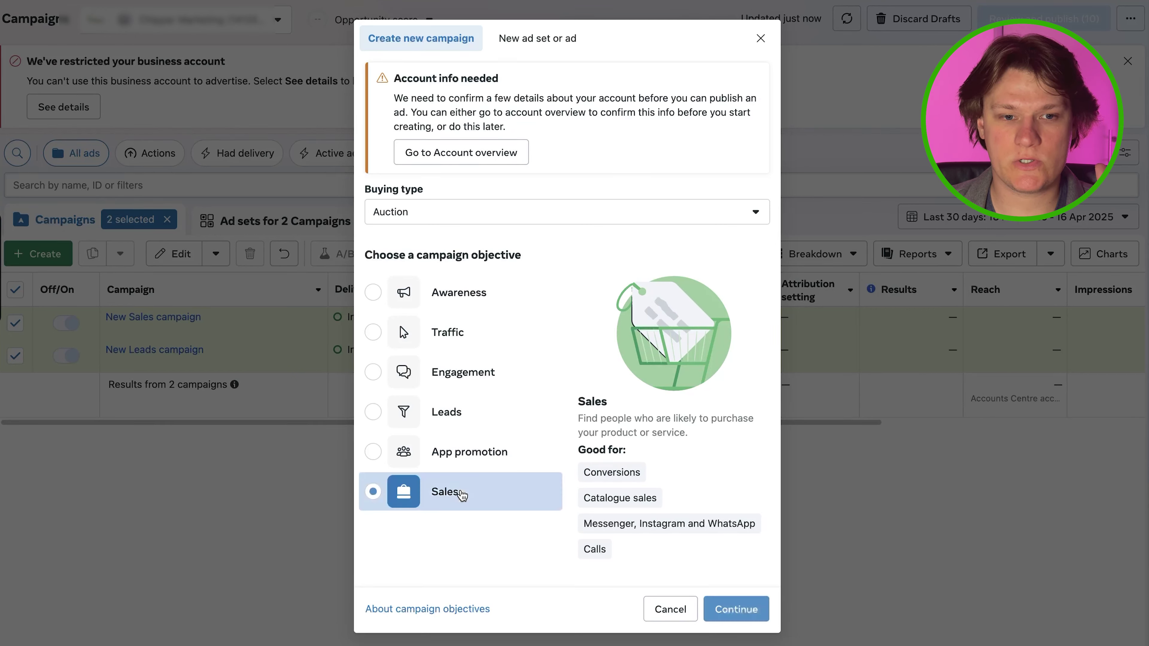
pyautogui.click(467, 409)
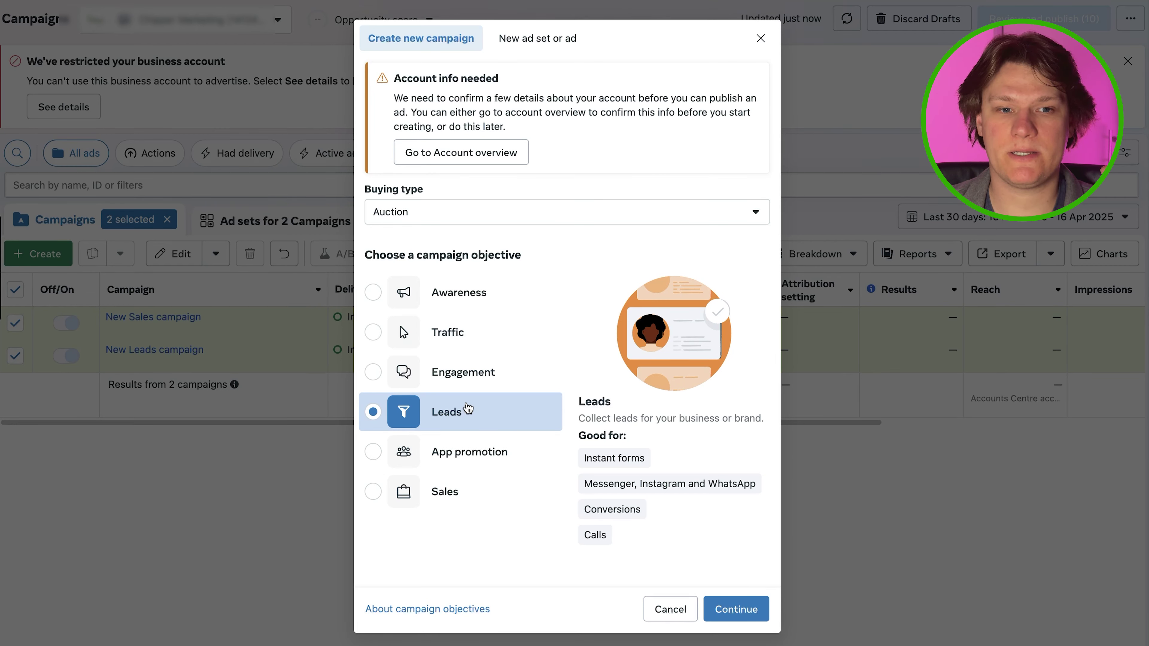
pyautogui.click(481, 378)
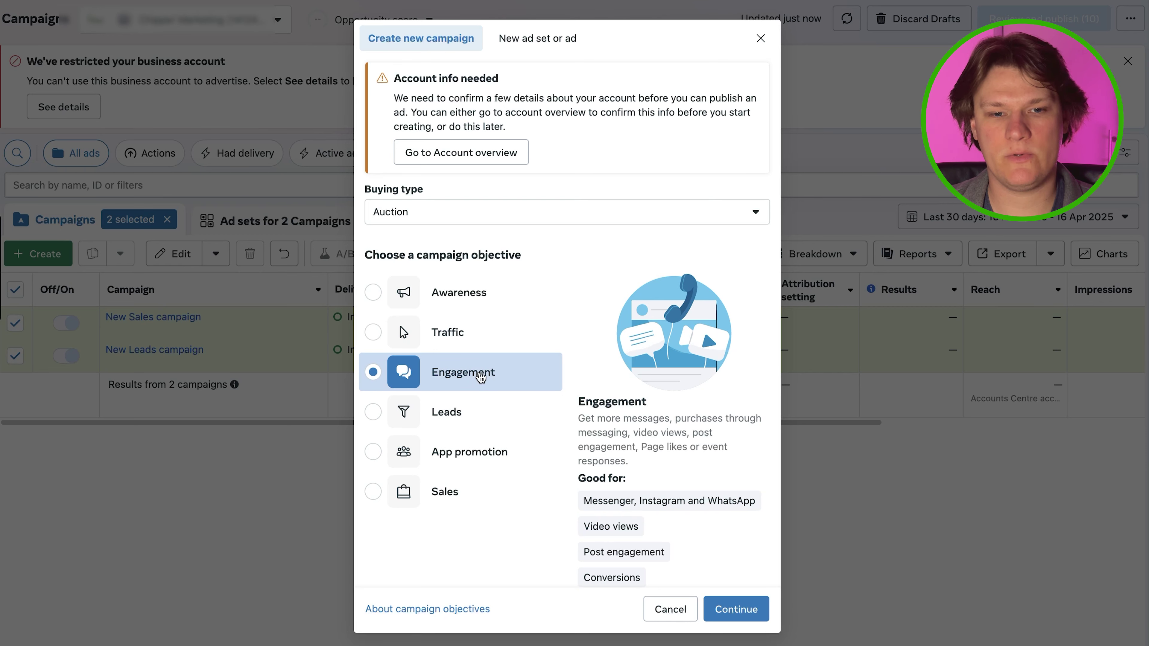
pyautogui.click(461, 333)
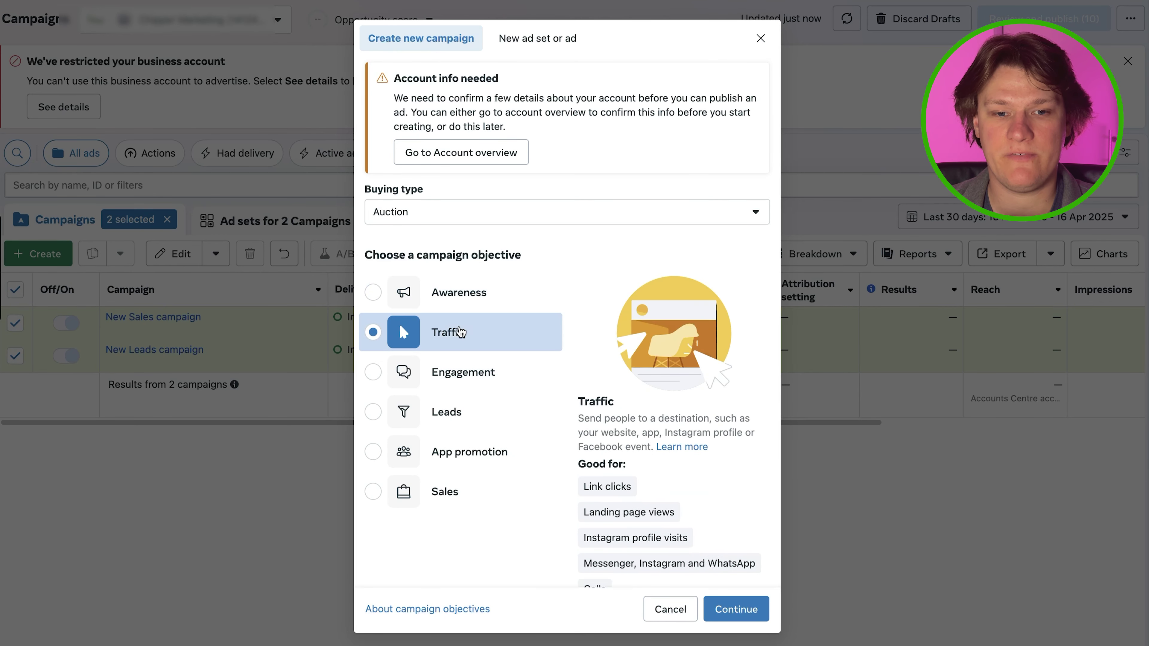
# Step: Choose Sales as the objective for the new auction campaign and continue to the campaign setup
pyautogui.scroll(-1, 588, 407)
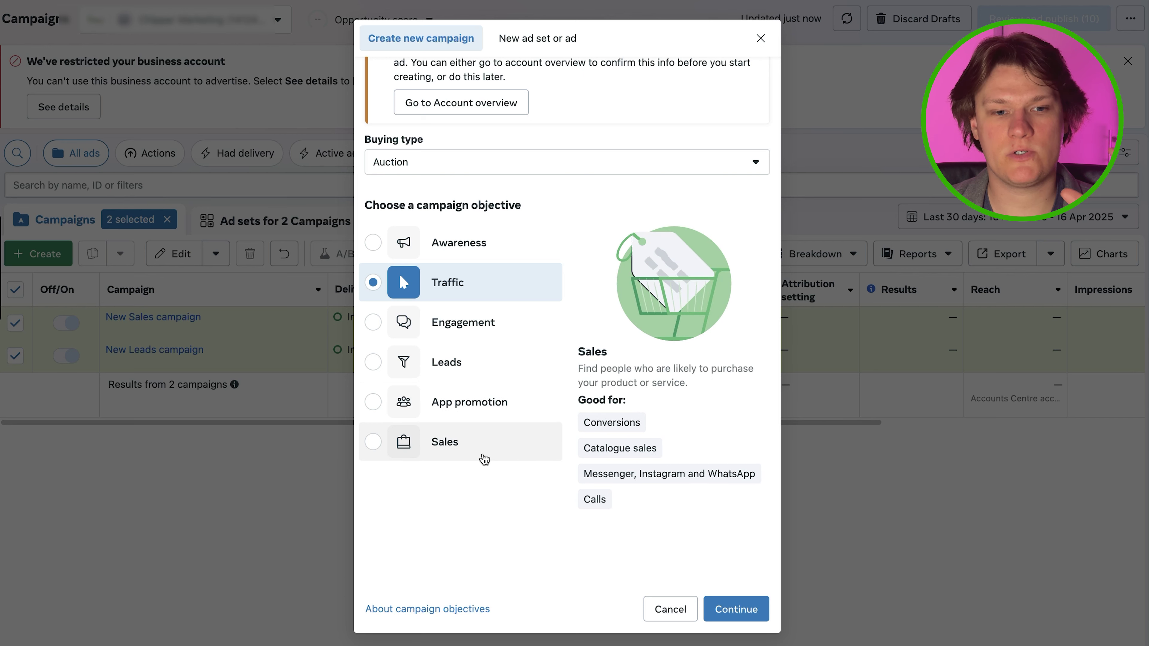
pyautogui.click(484, 457)
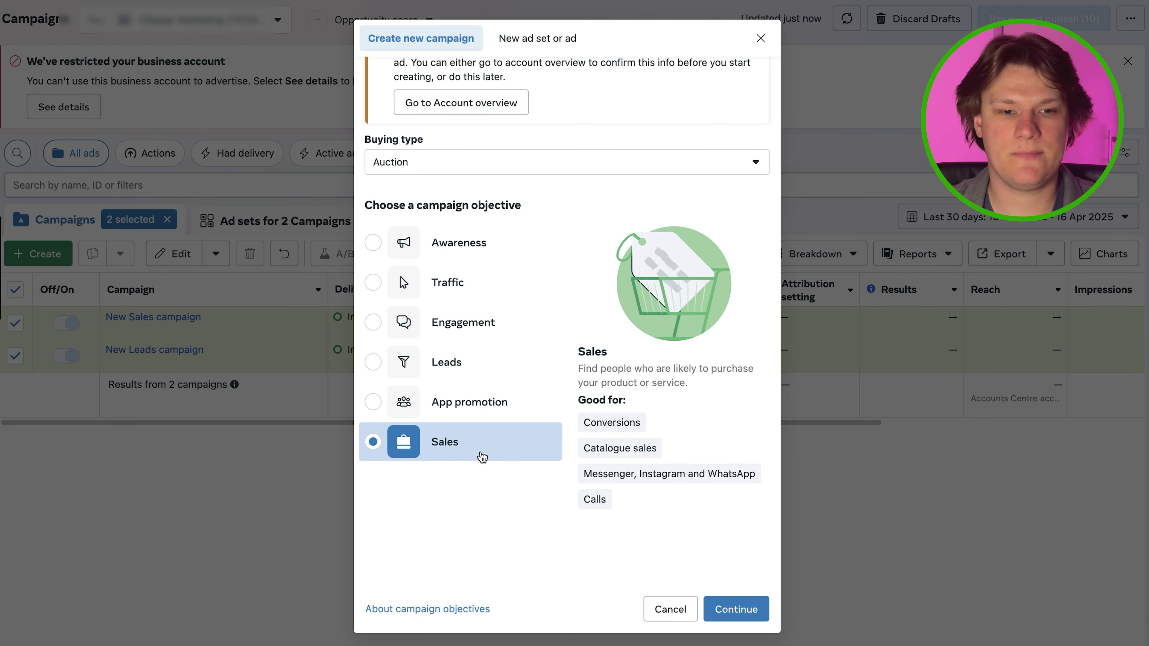
pyautogui.click(736, 611)
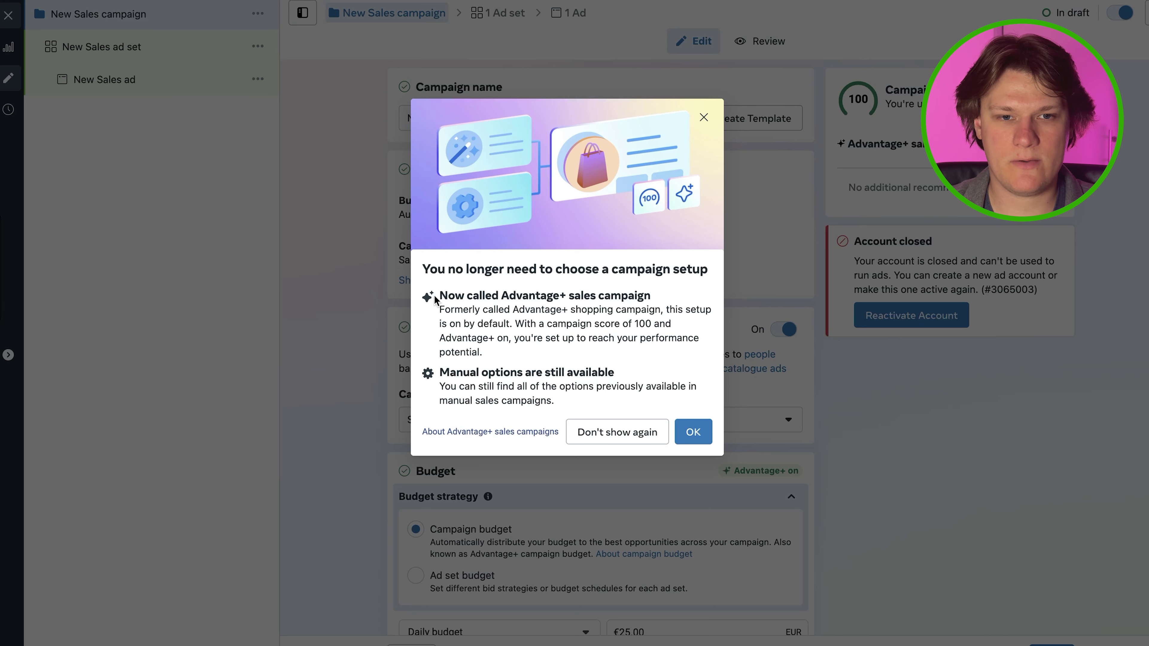
# Step: Read the notice about Advantage+ sales campaigns and the manual options, and dismiss it
pyautogui.moveTo(437, 299); pyautogui.dragTo(654, 298)
pyautogui.click(655, 298)
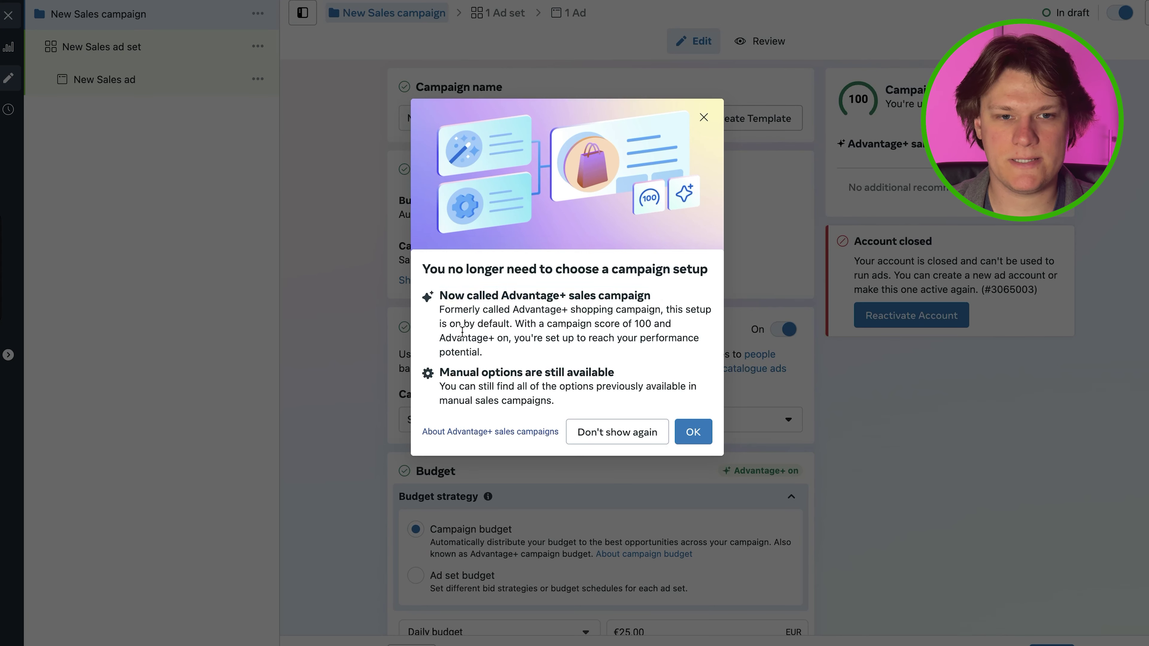
pyautogui.moveTo(438, 372); pyautogui.dragTo(611, 368)
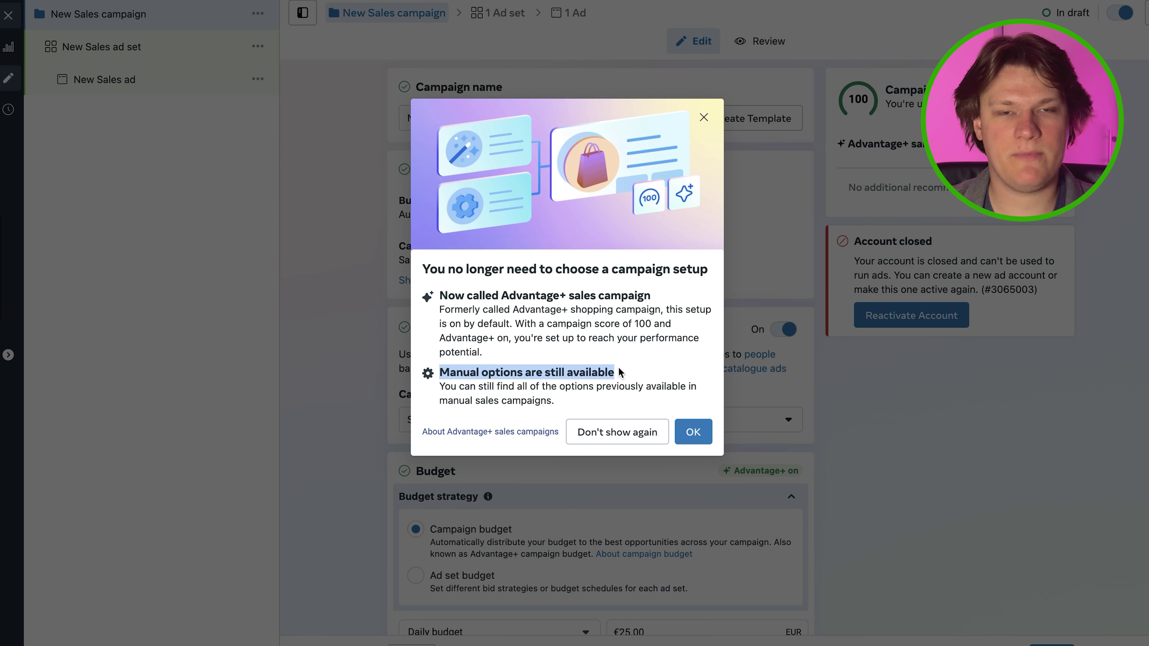
pyautogui.click(621, 368)
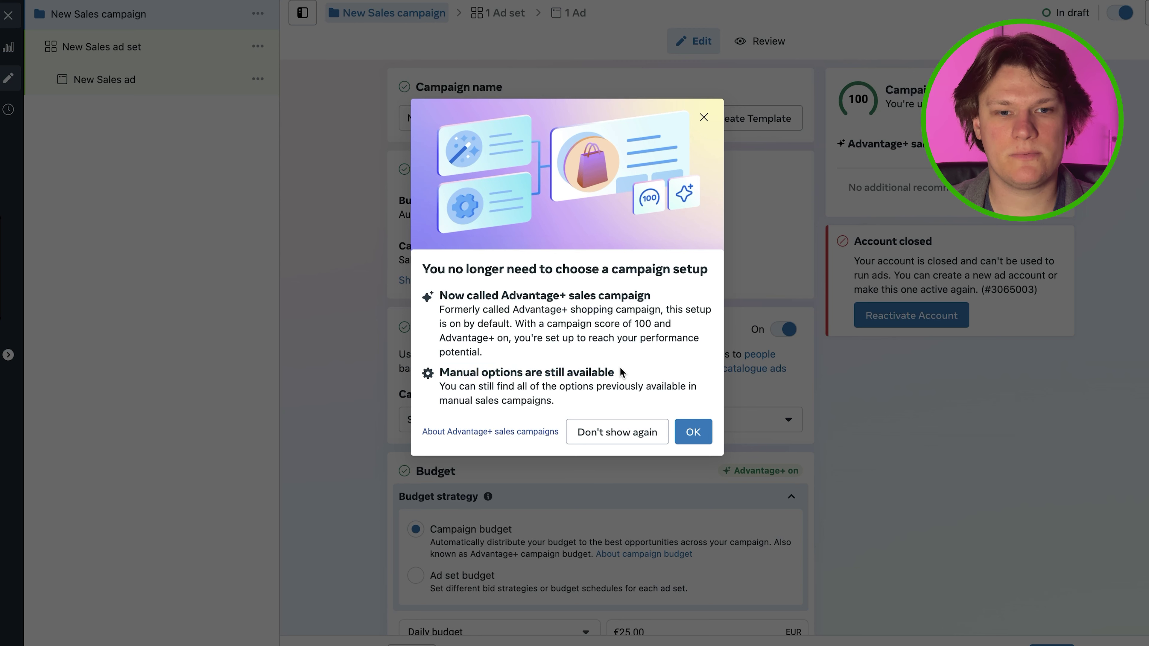
pyautogui.tripleClick(488, 372)
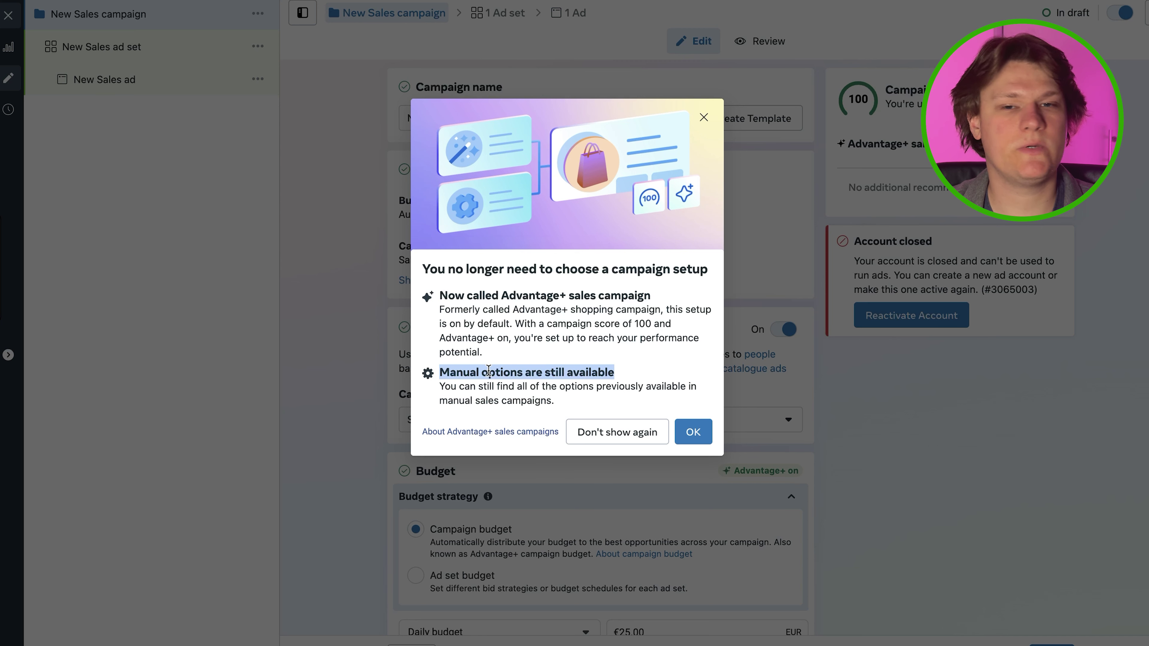
pyautogui.click(704, 117)
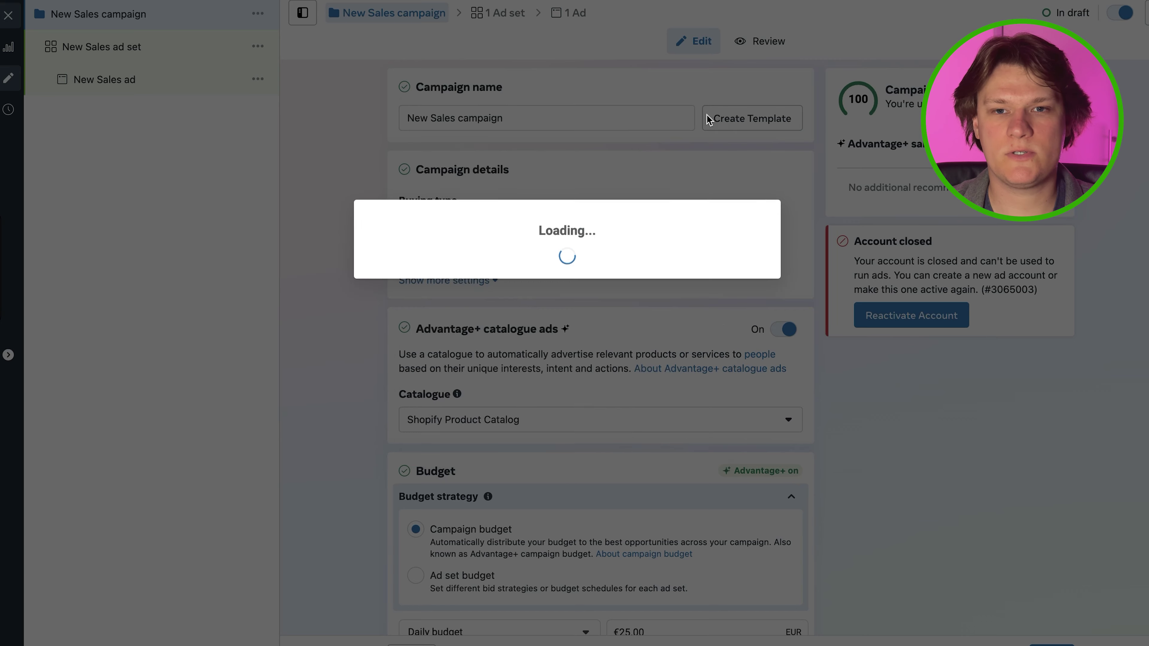
pyautogui.moveTo(839, 146)
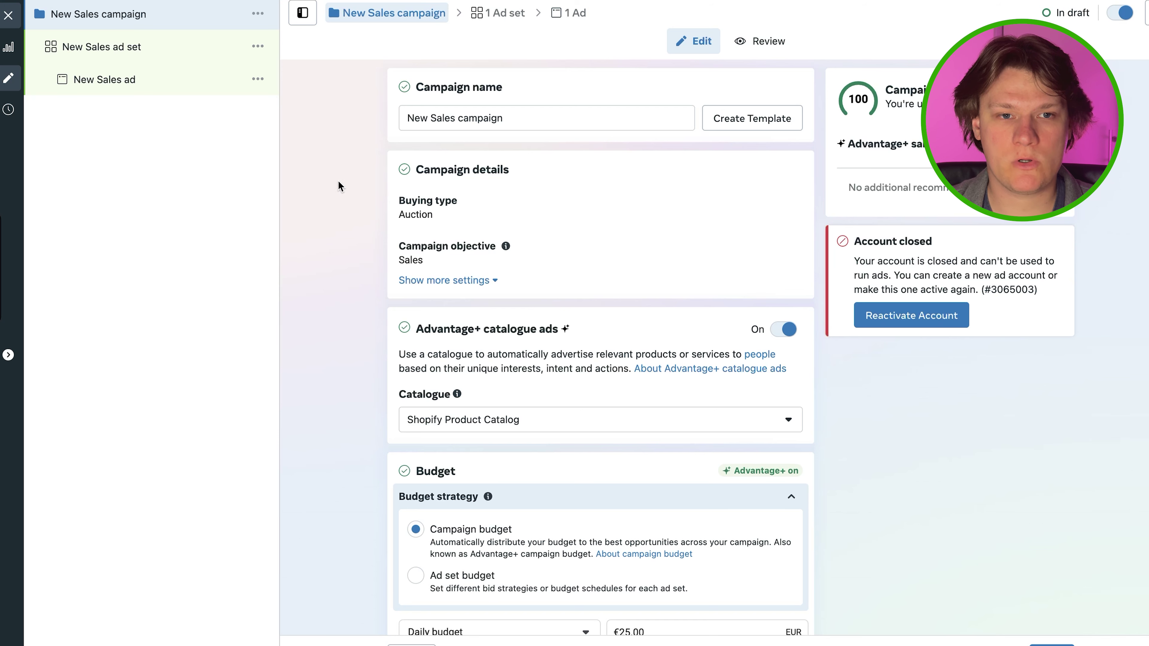
# Step: Rename the campaign as "[CP25🚀] - Conversion - CT", including the rocket emoji
pyautogui.tripleClick(468, 114)
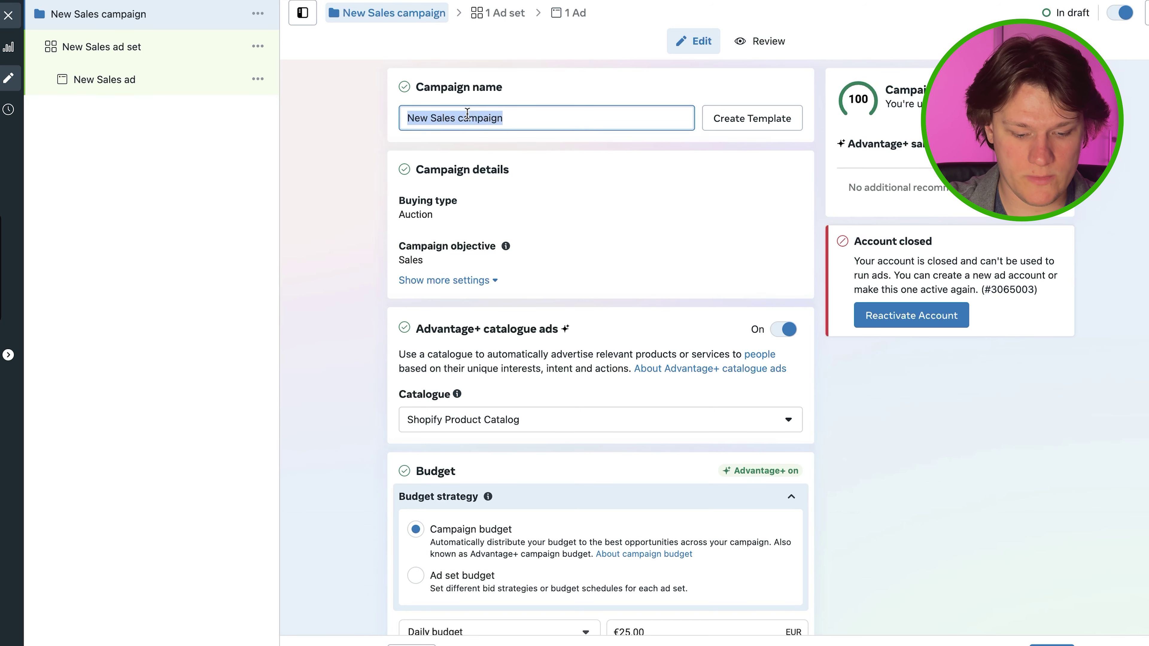
pyautogui.write('[CP25')
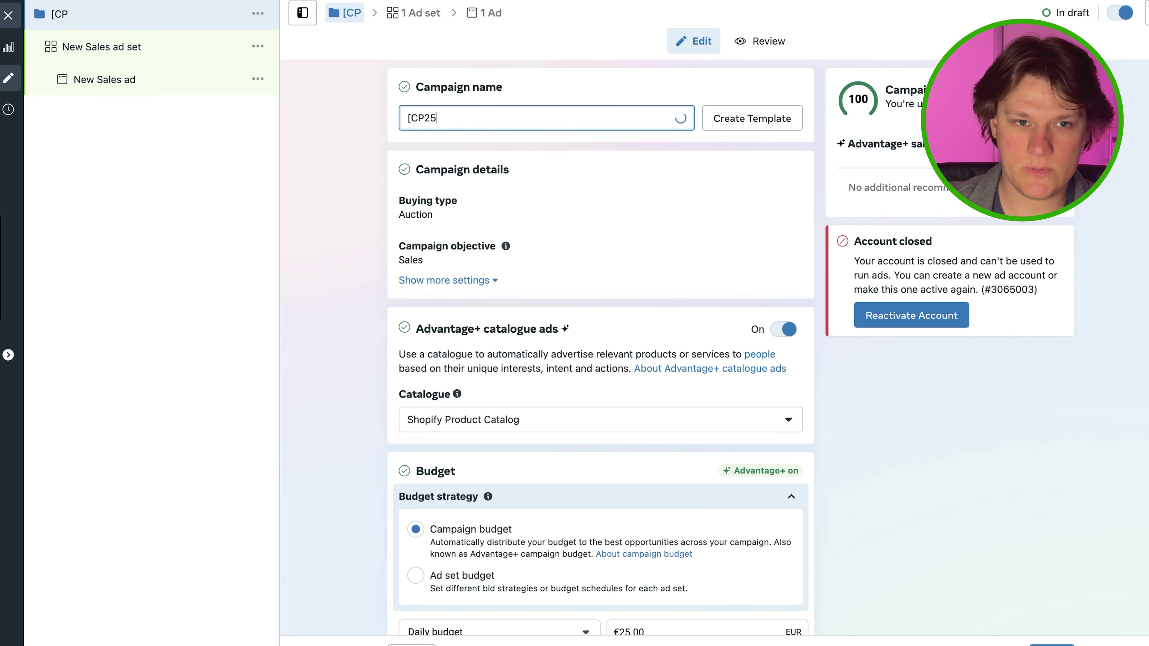
pyautogui.press('ctrl+super+space')
pyautogui.write('rock')
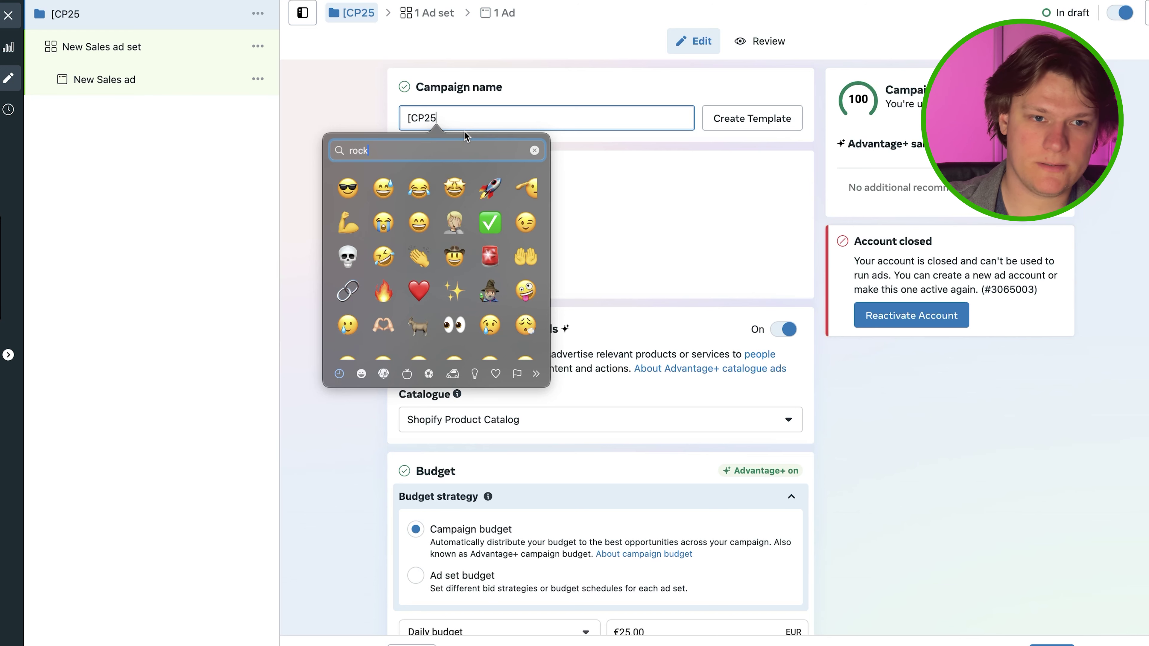
pyautogui.press('Escape')
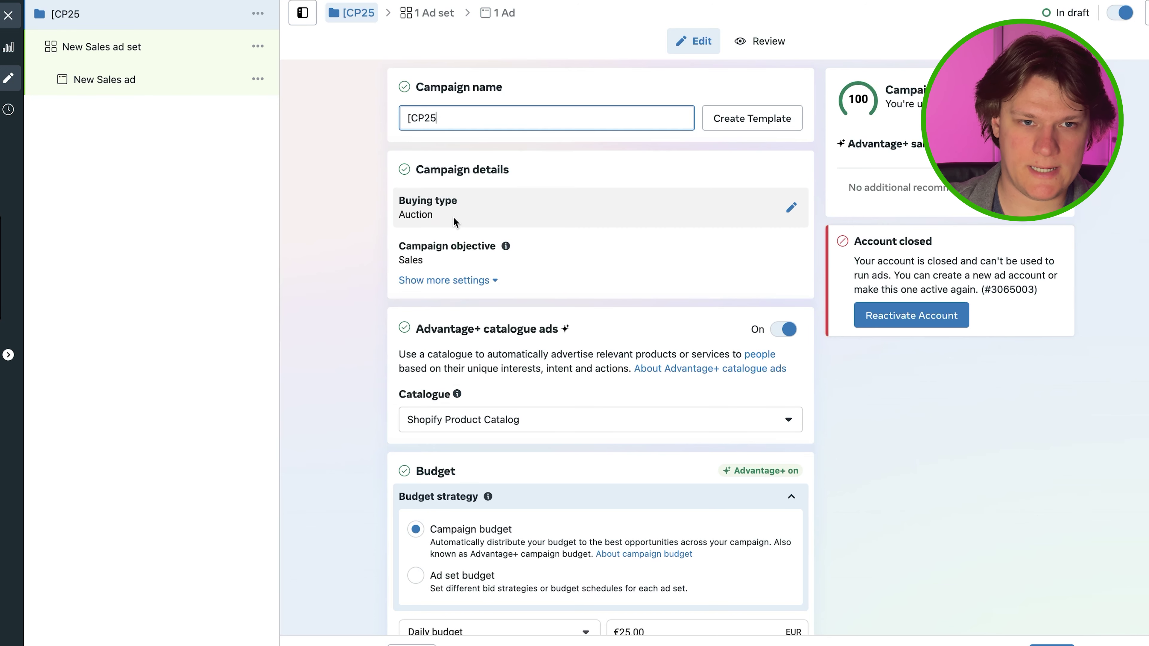
pyautogui.write('] -')
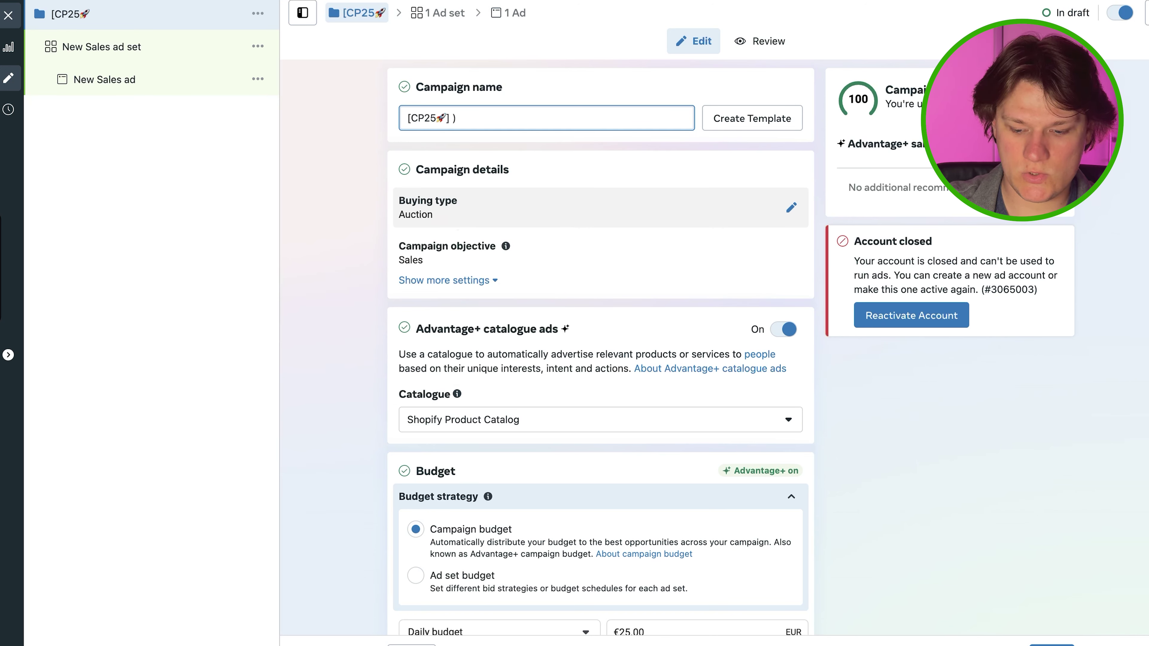
pyautogui.write(' Con')
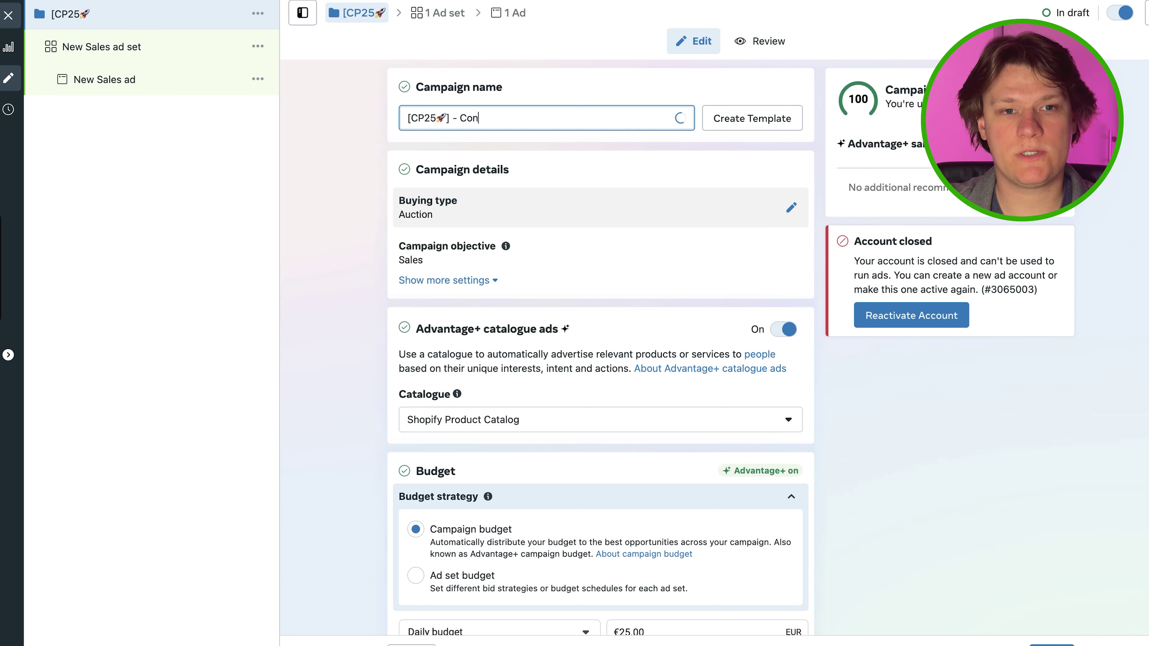
pyautogui.write('version ')
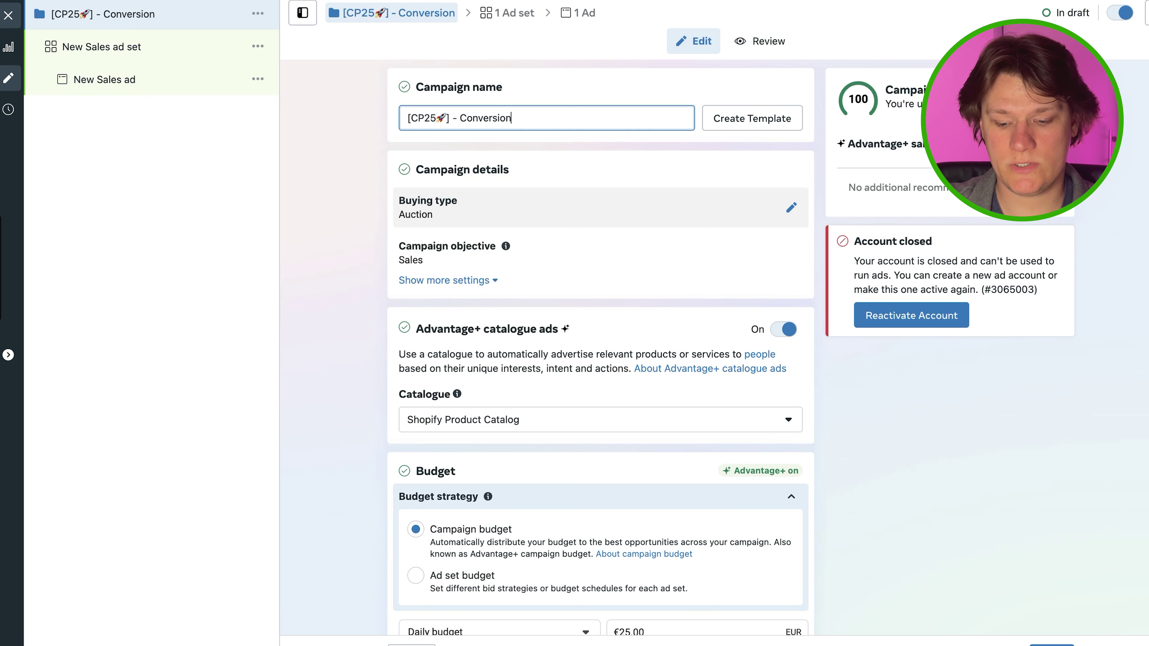
pyautogui.write('-')
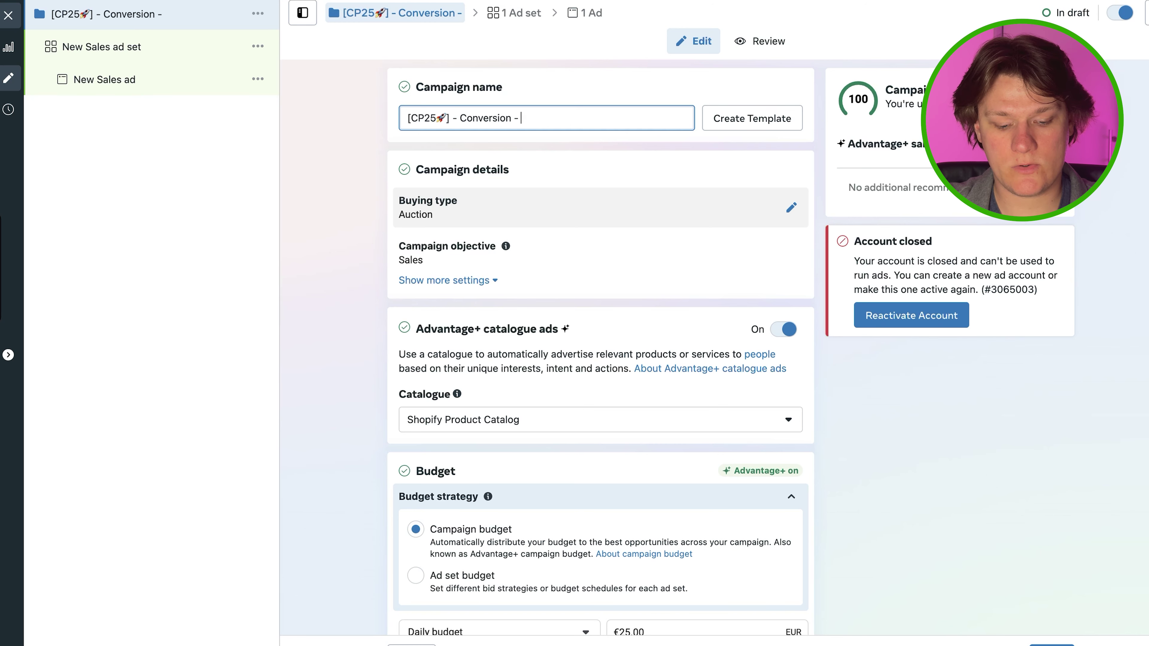
pyautogui.write(' CT')
pyautogui.press('BackSpace')
pyautogui.press('BackSpace')
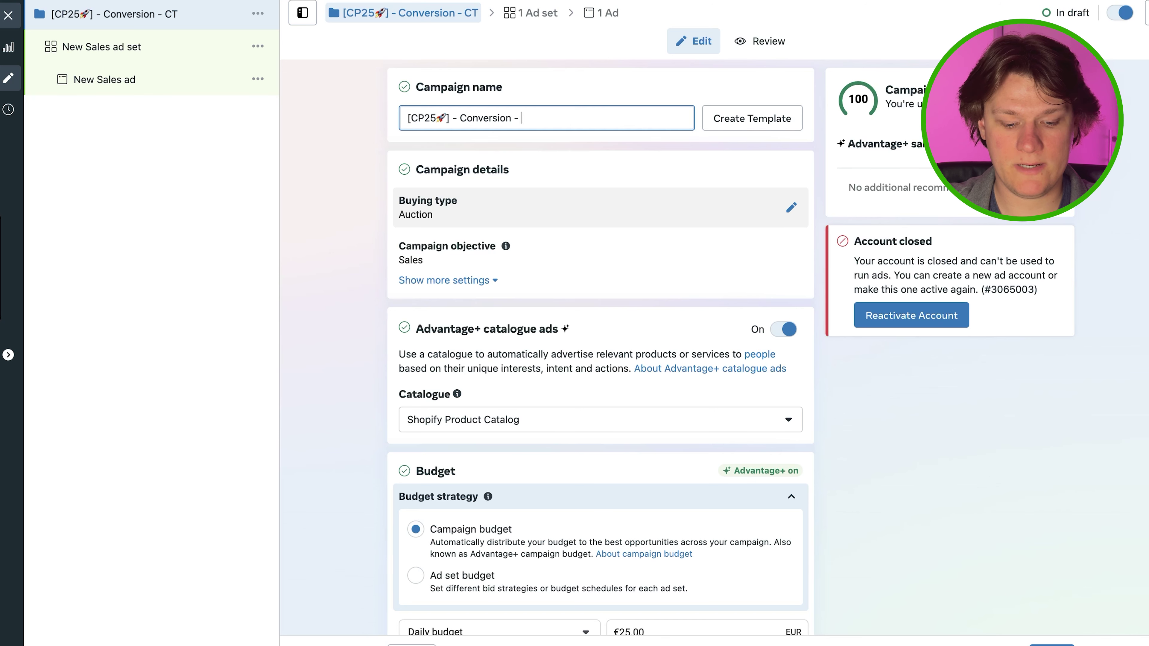
pyautogui.write('RT')
pyautogui.press('BackSpace')
pyautogui.press('BackSpace')
pyautogui.write('C')
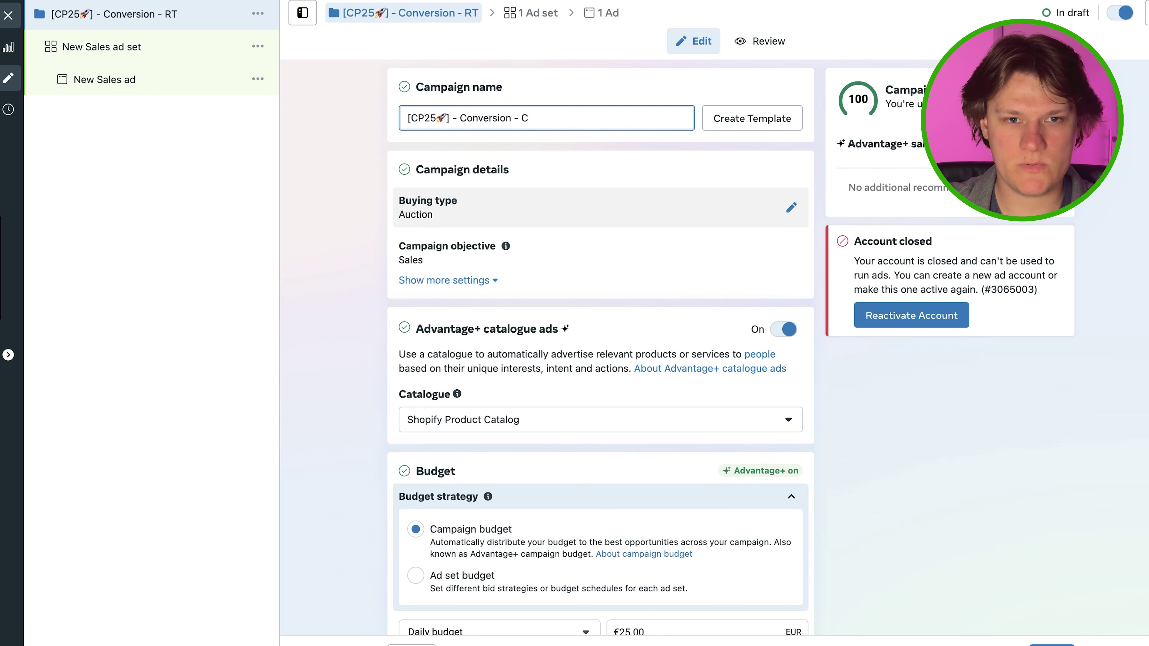
pyautogui.write('T')
# Step: Switch the campaign's buying type to Reservation and back to Auction
pyautogui.click(490, 204)
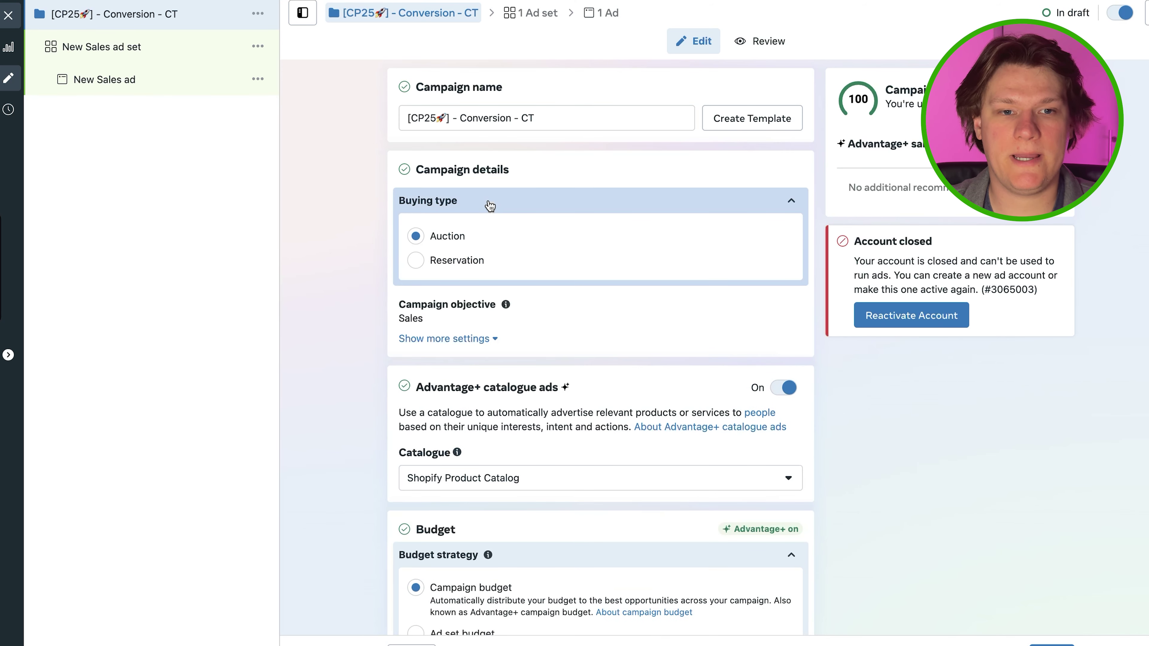
pyautogui.click(465, 262)
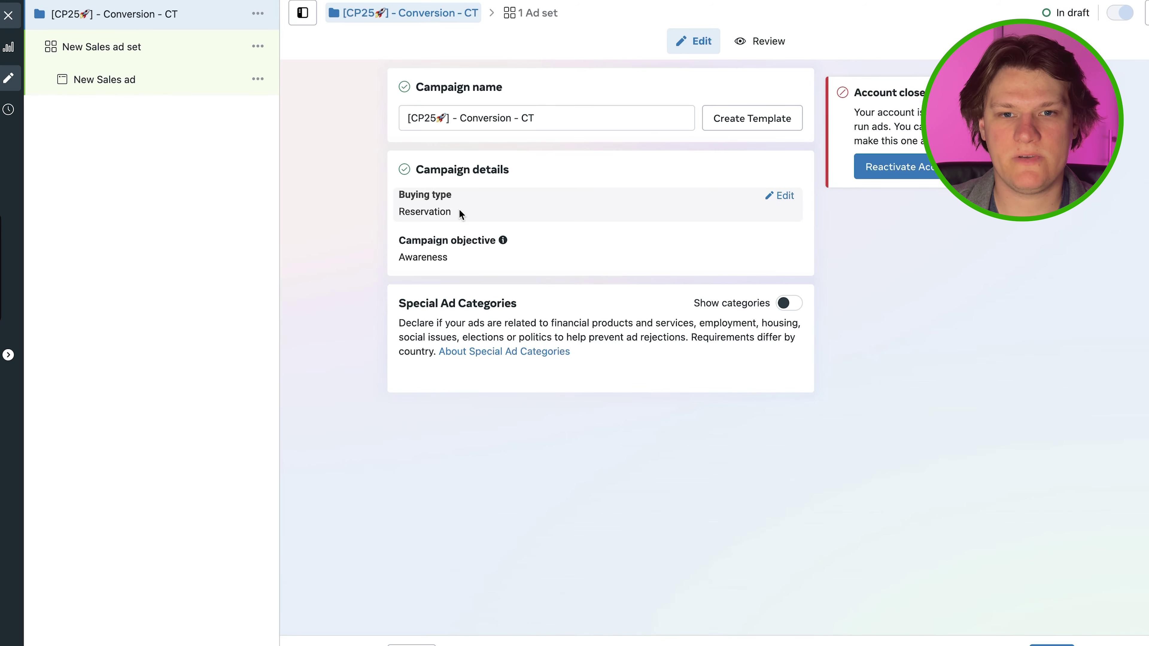
pyautogui.click(785, 197)
pyautogui.click(495, 223)
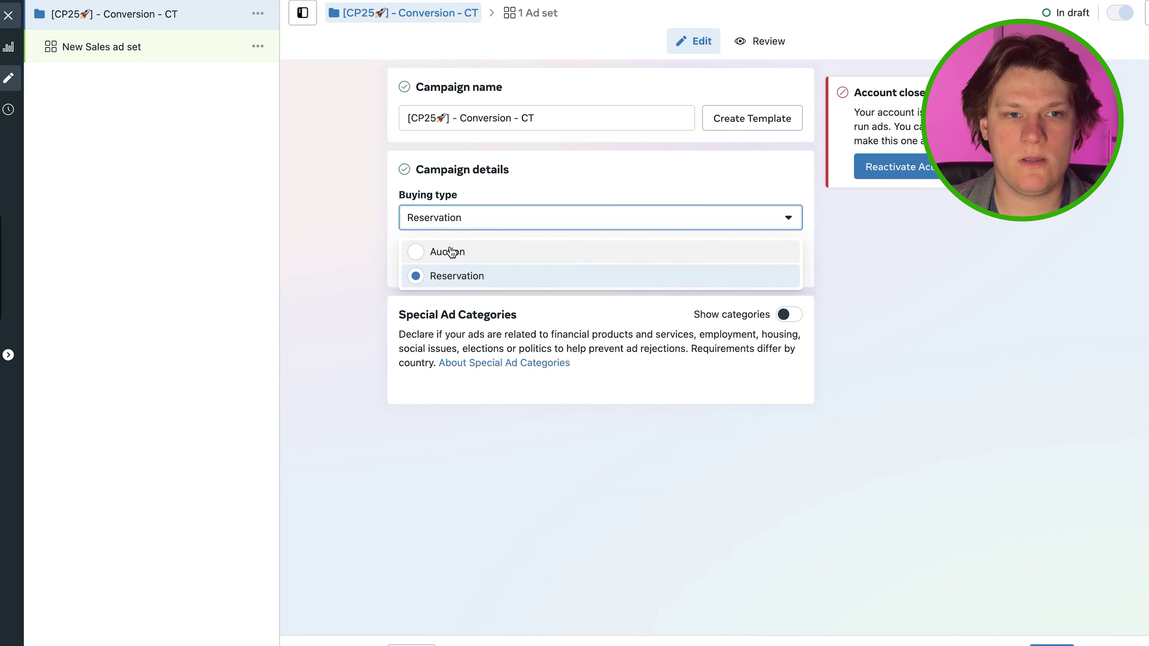
pyautogui.click(451, 252)
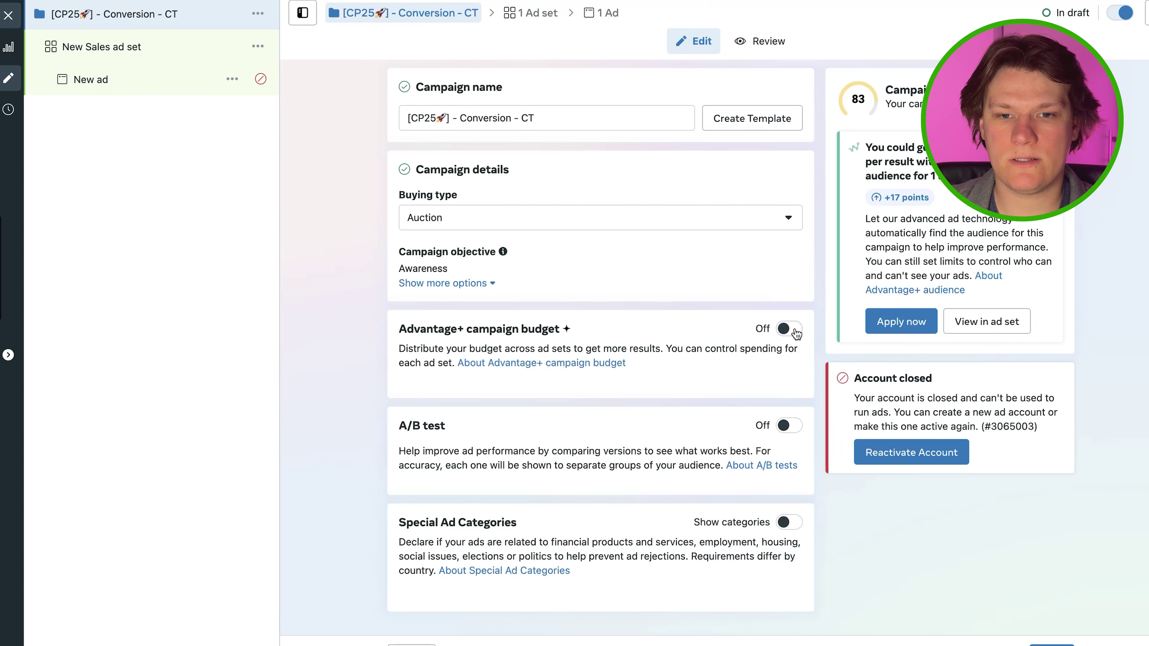
# Step: Turn on Advantage+ campaign budget for the campaign
pyautogui.click(789, 329)
pyautogui.scroll(-2, 669, 280)
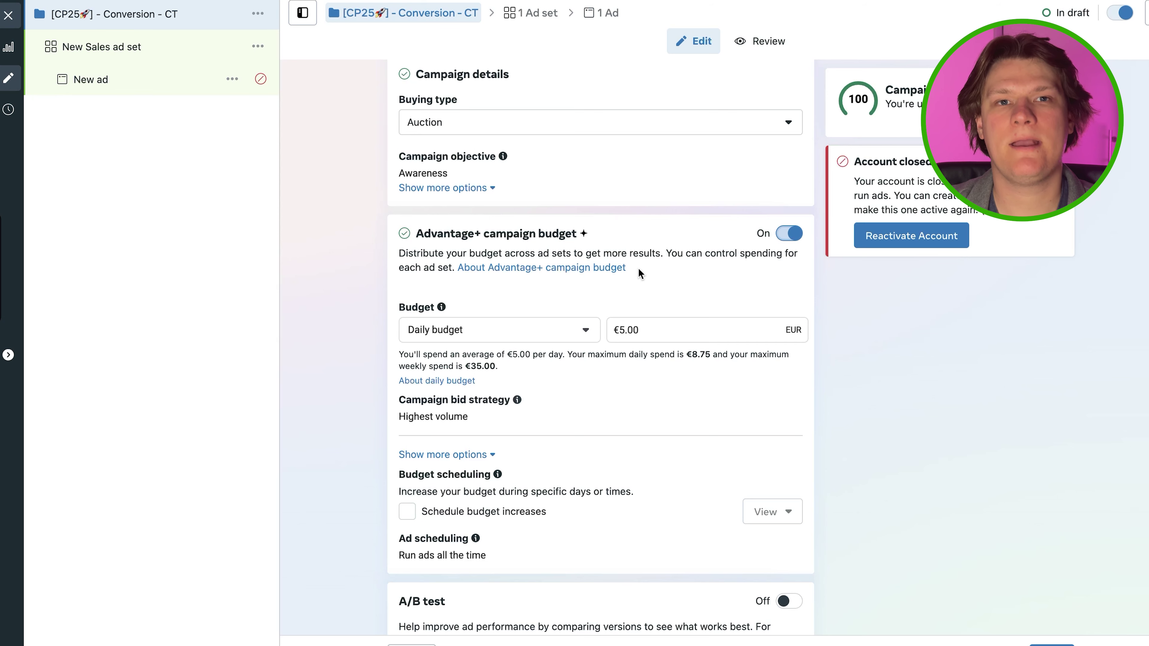
pyautogui.scroll(-3, 708, 262)
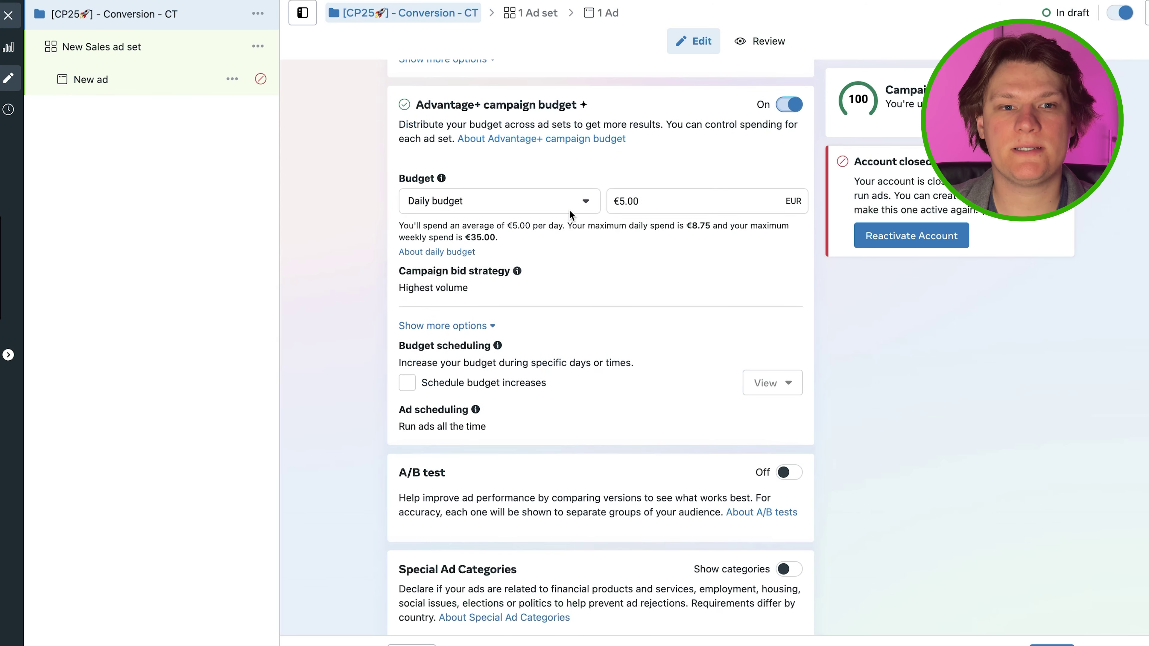
# Step: Keep the campaign budget type as Daily budget and set the amount to €100
pyautogui.click(448, 203)
pyautogui.click(448, 205)
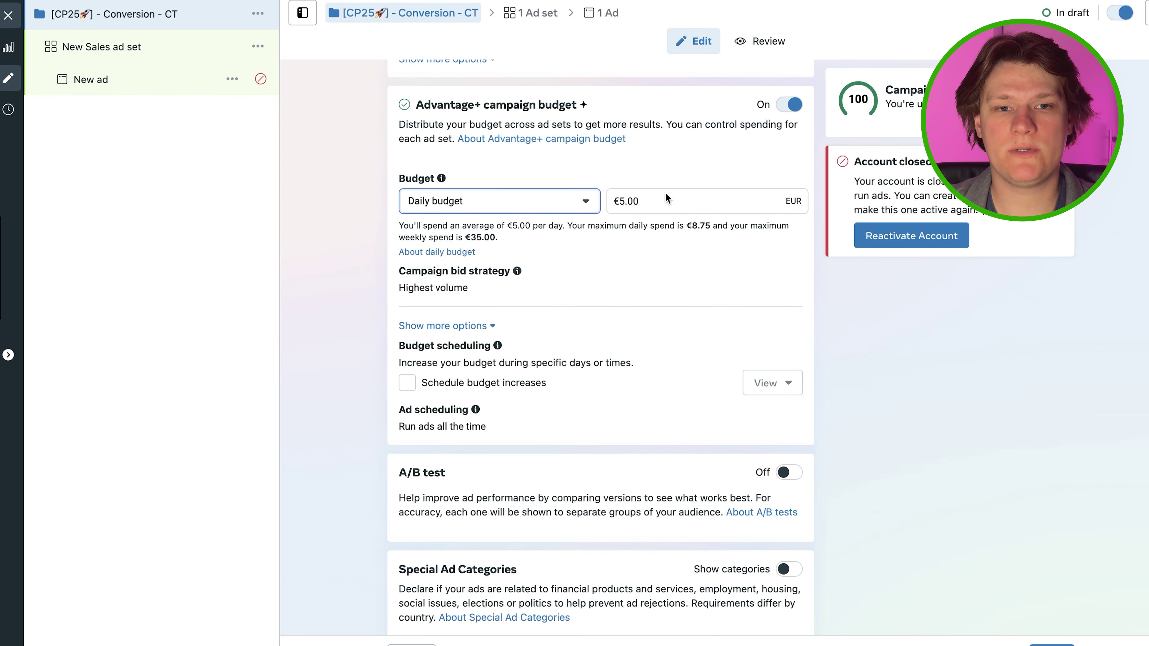
pyautogui.click(659, 198)
pyautogui.write('50')
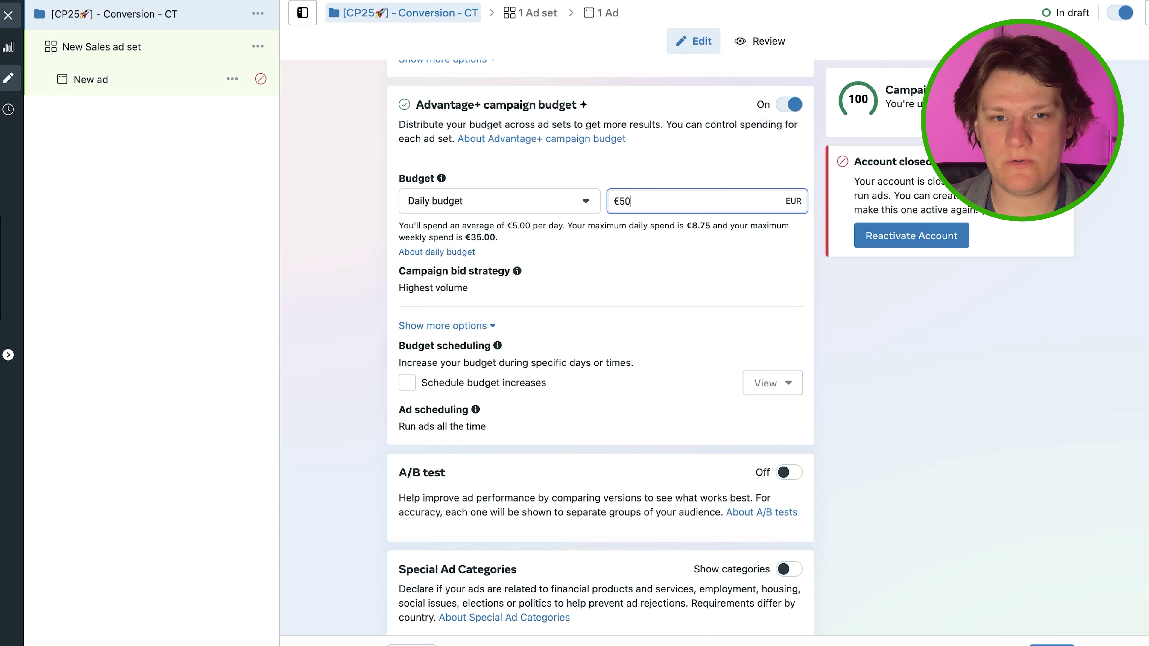
pyautogui.press('BackSpace')
pyautogui.press('BackSpace')
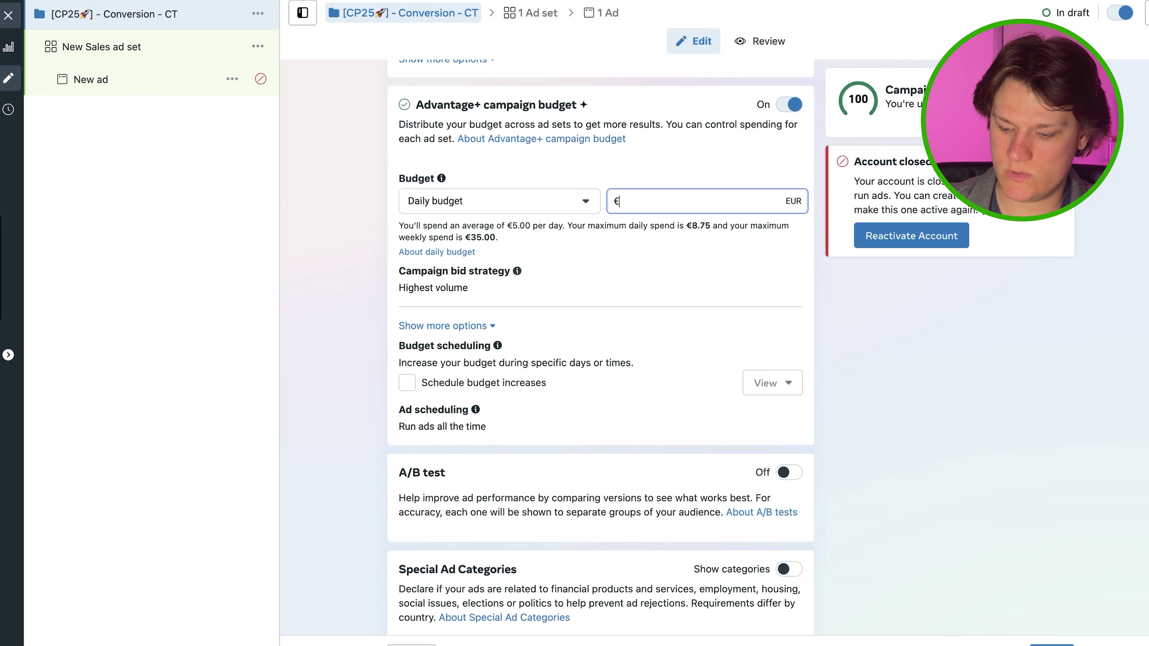
pyautogui.write('100')
pyautogui.click(312, 223)
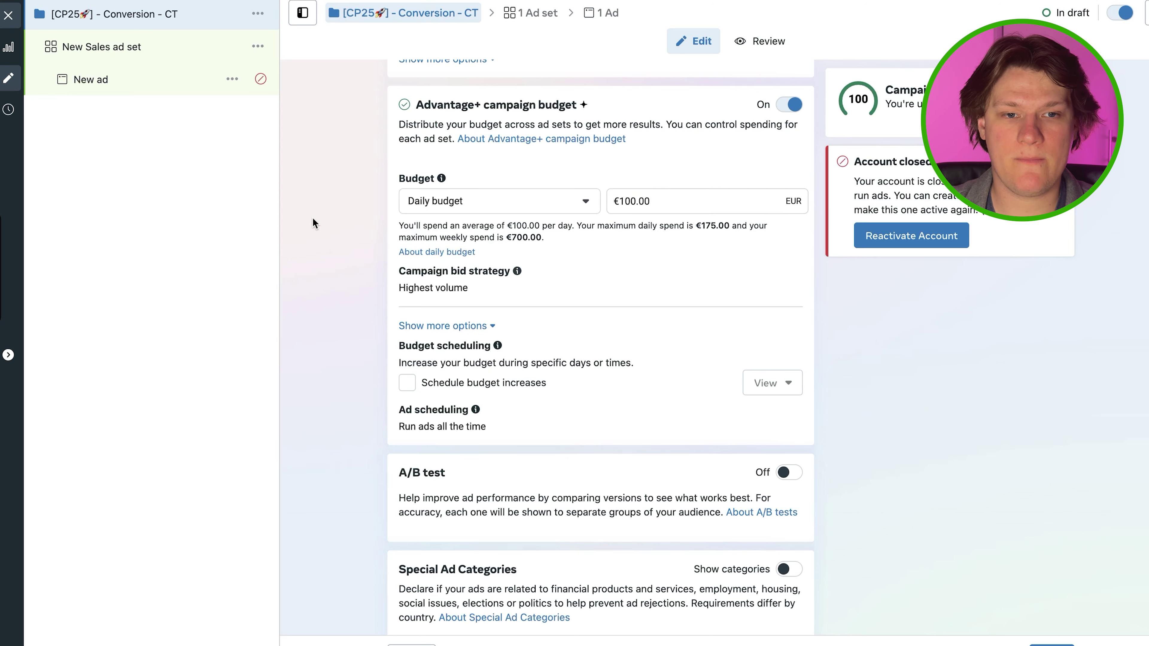
# Step: Review the campaign bid strategy options, including Bid cap, and the hint for scheduling budget increases
pyautogui.scroll(-1, 477, 231)
pyautogui.click(791, 229)
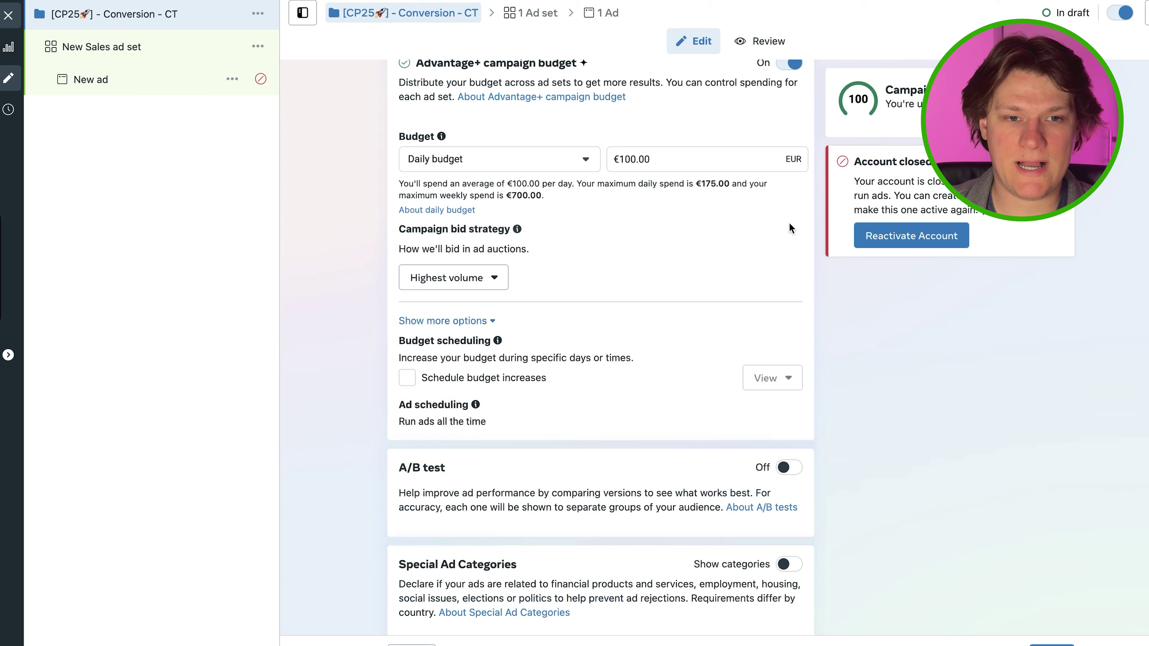
pyautogui.click(465, 289)
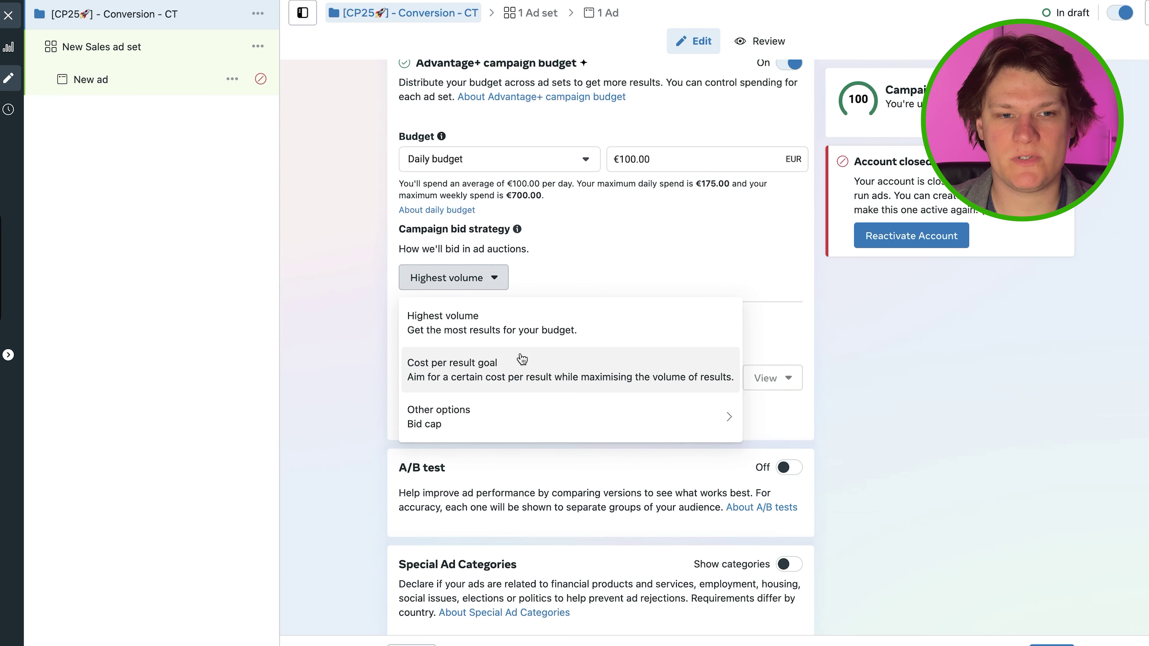
pyautogui.moveTo(484, 430)
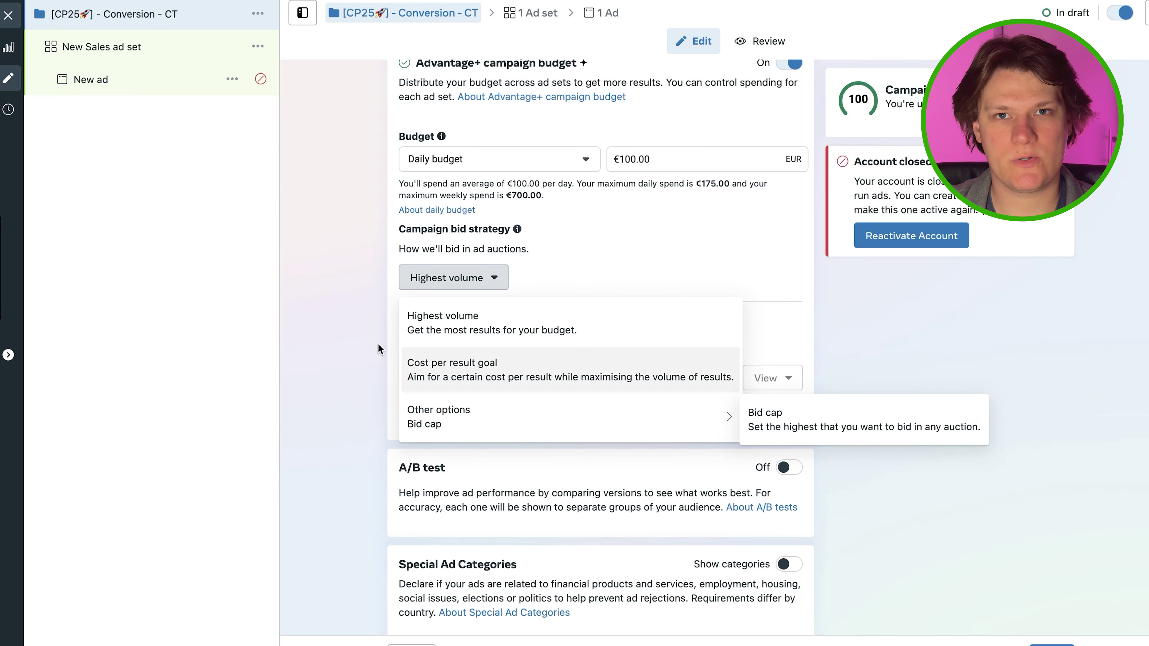
pyautogui.click(358, 294)
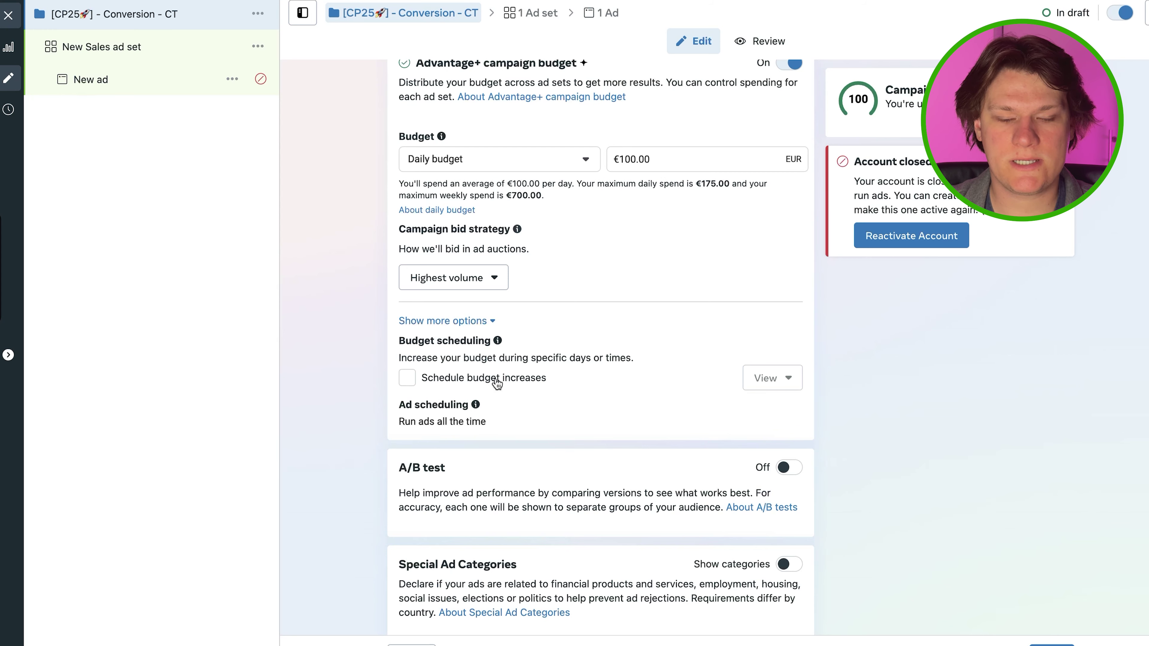
pyautogui.moveTo(494, 384)
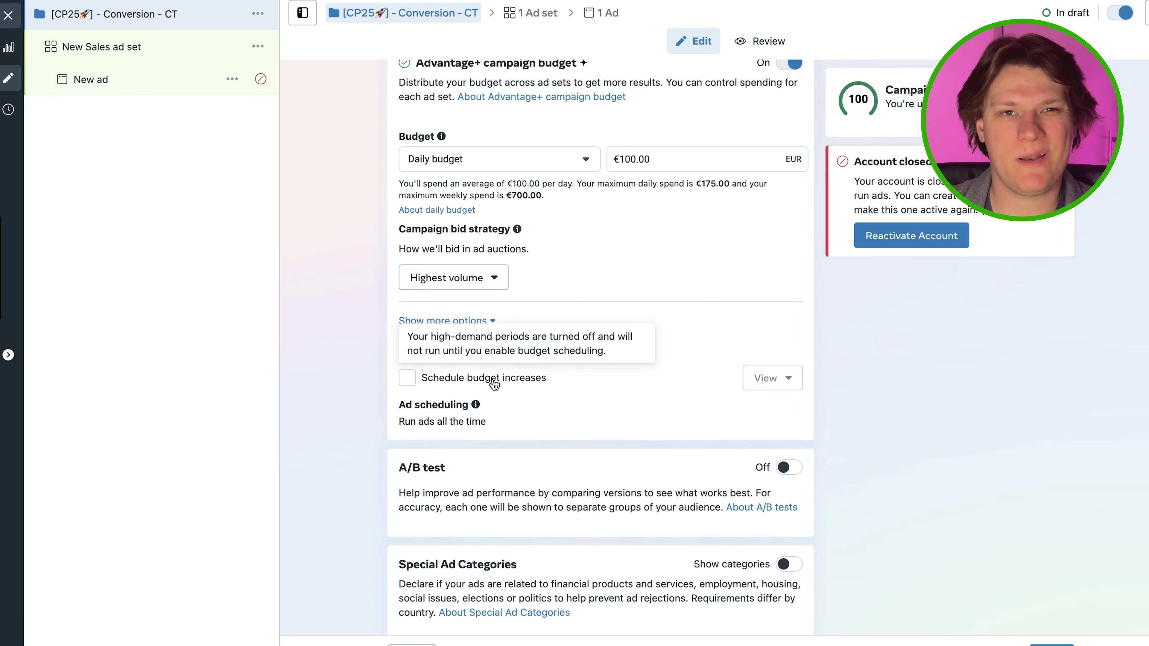
pyautogui.scroll(-1, 357, 375)
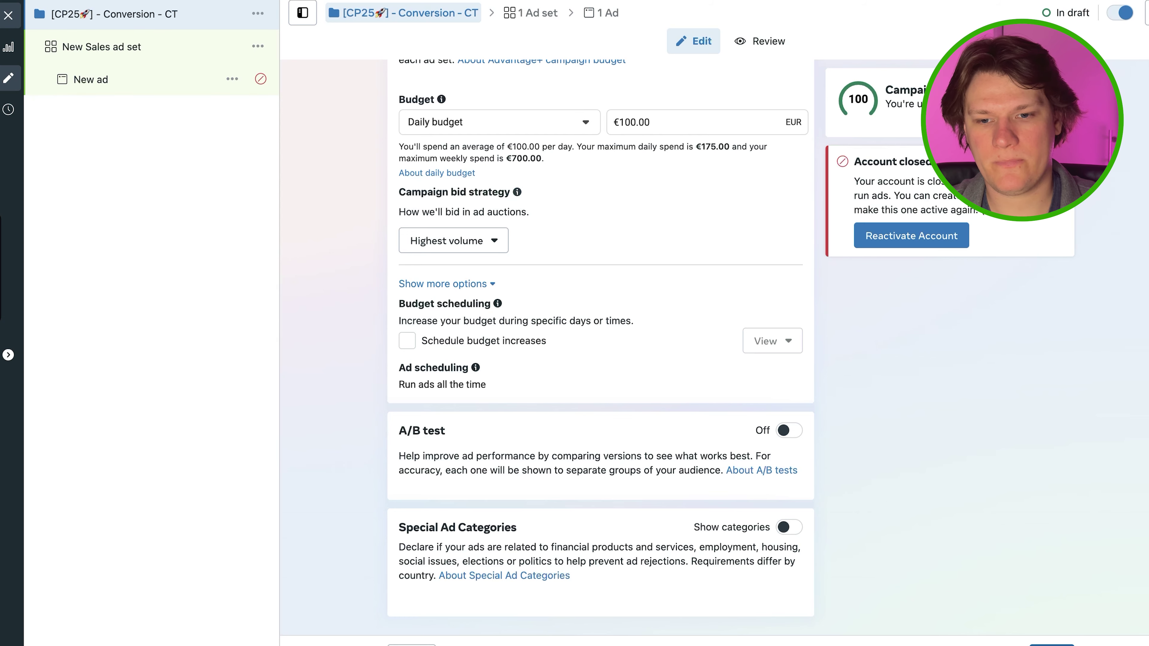
# Step: Open the campaign's sales ad set and rename it as "001MAIN - Broad - USA"
pyautogui.click(534, 13)
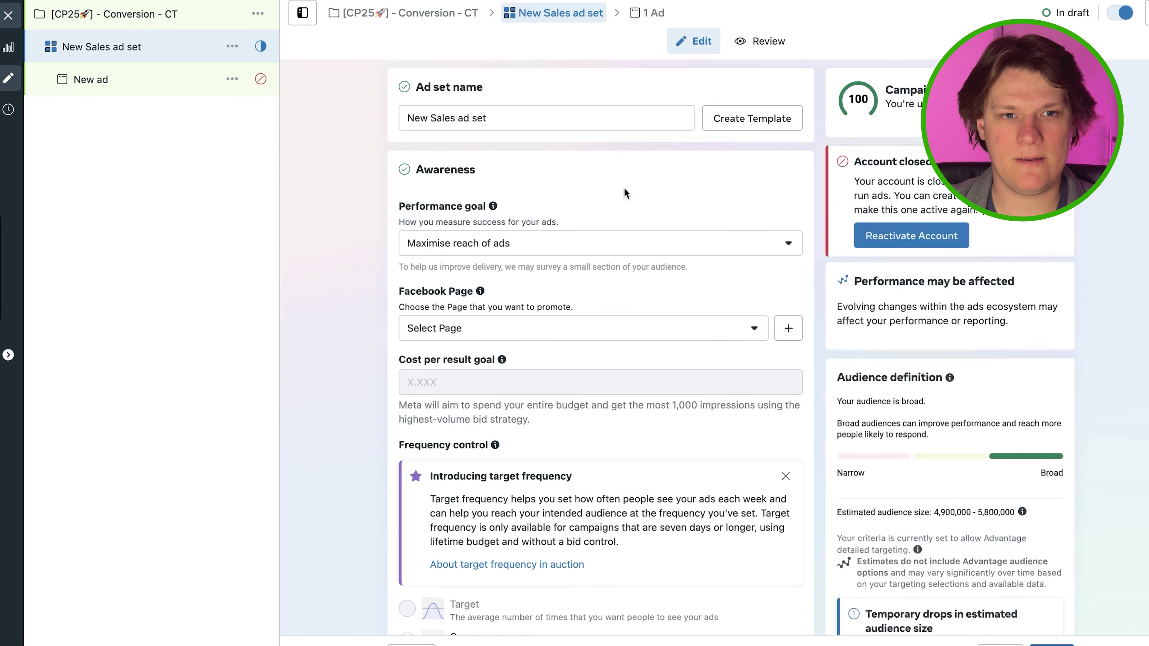
pyautogui.tripleClick(528, 118)
pyautogui.write('0')
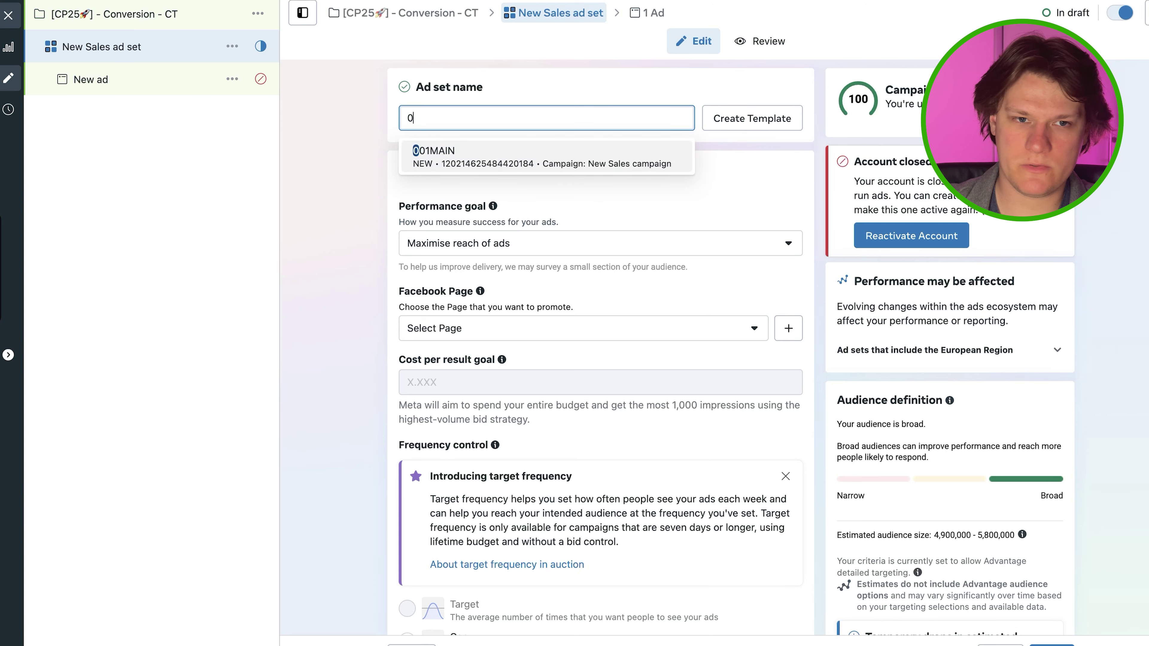
pyautogui.write('01MAIN')
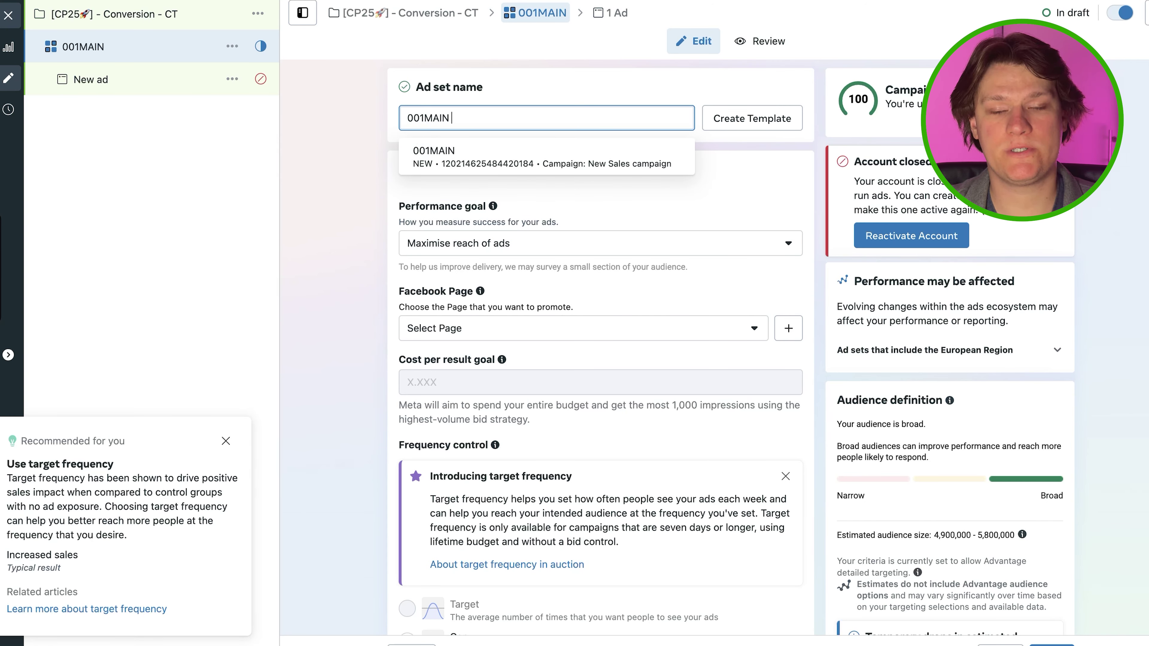
pyautogui.write(' - B')
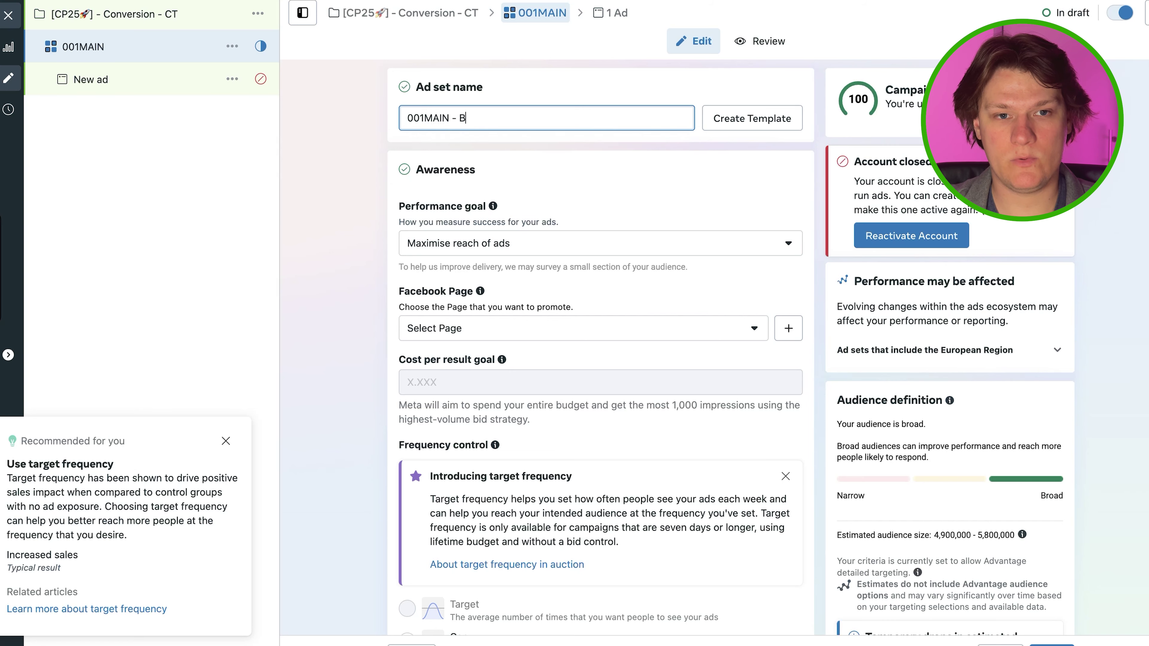
pyautogui.write('road - ')
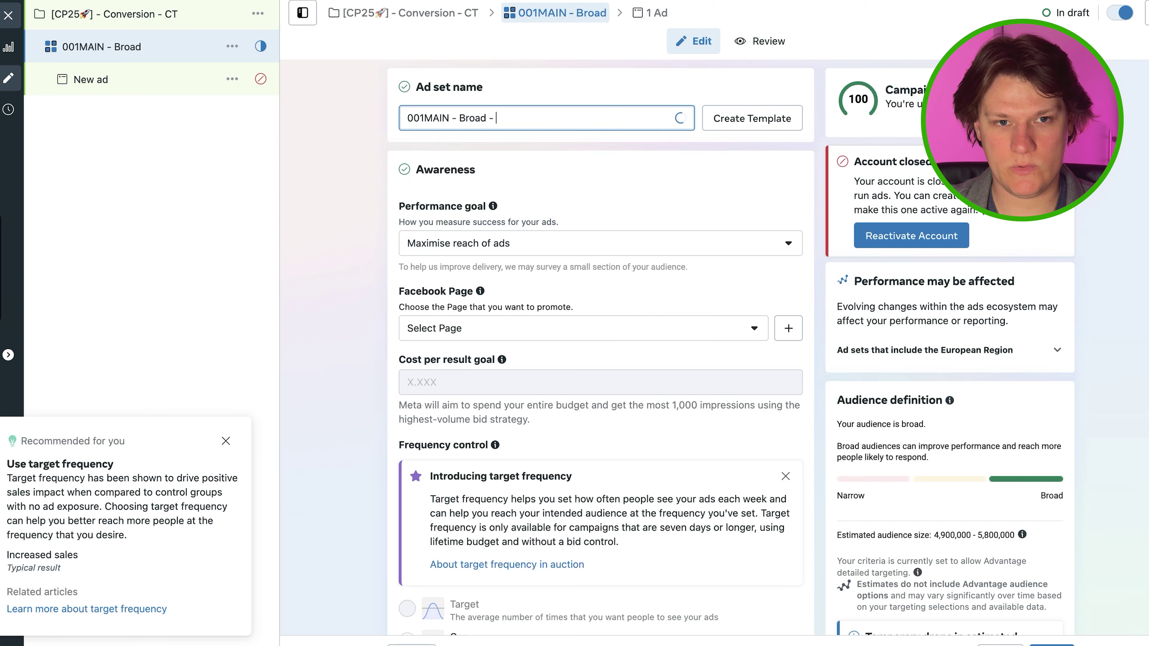
pyautogui.write('USA')
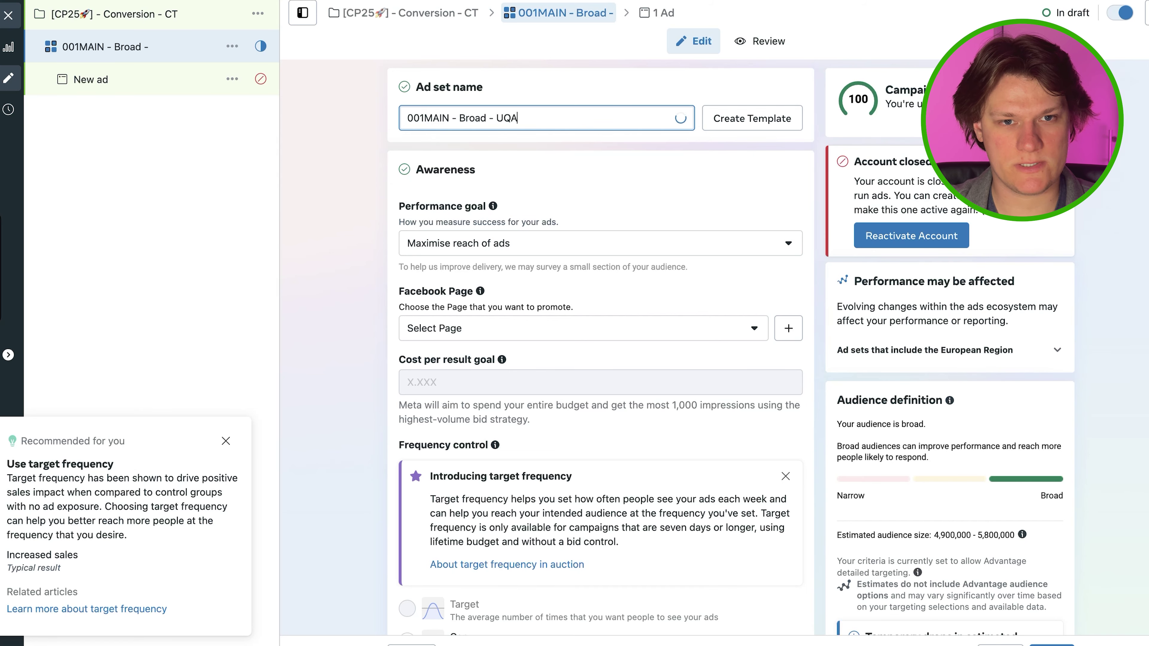
# Step: Review the performance goals offered to the ad set under the Awareness objective
pyautogui.scroll(-4, 601, 344)
pyautogui.scroll(3, 601, 345)
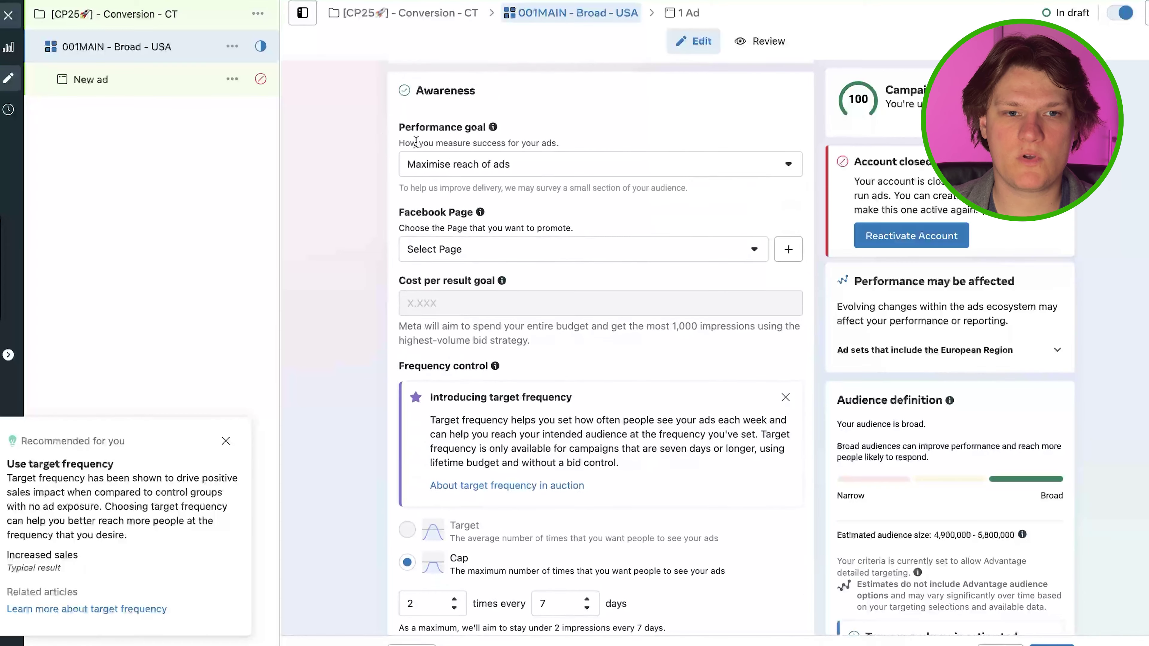
pyautogui.click(464, 161)
pyautogui.scroll(-3, 589, 298)
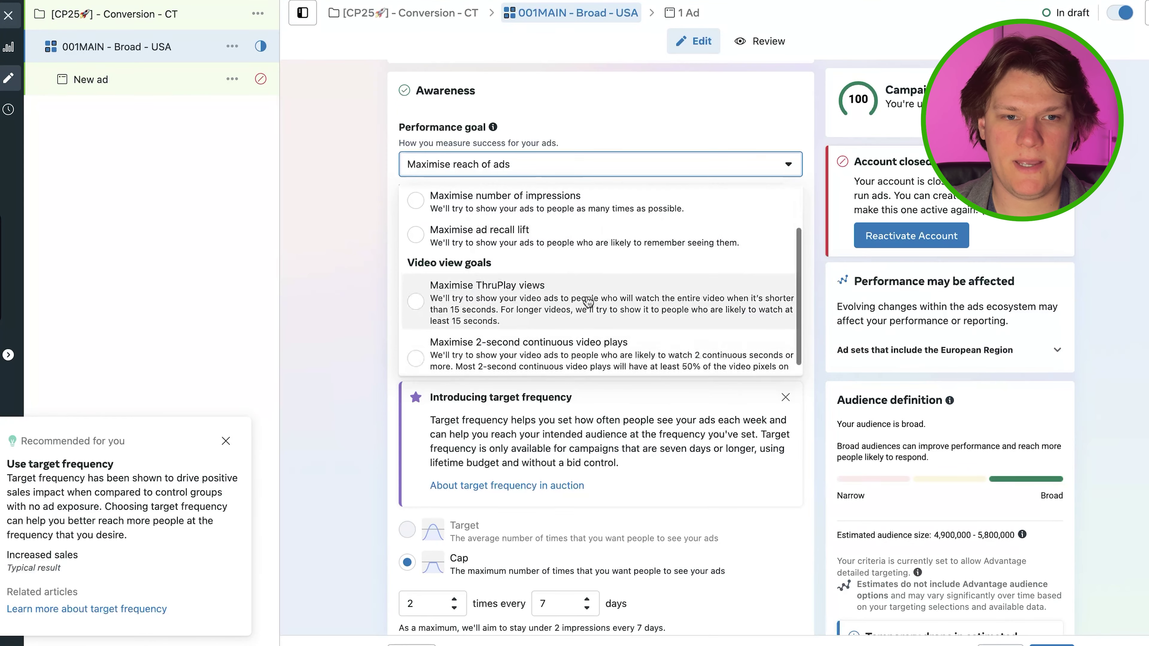
pyautogui.click(312, 196)
pyautogui.scroll(-1, 397, 240)
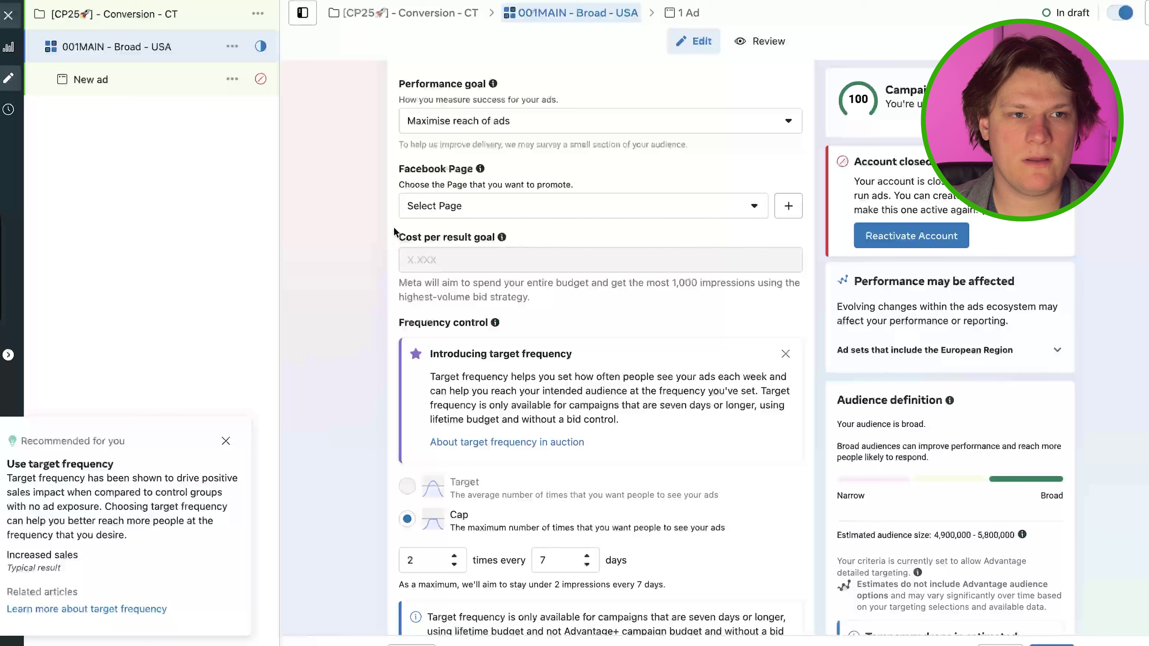
# Step: Change the campaign objective from Awareness to Sales and accept the settings change
pyautogui.click(136, 14)
pyautogui.scroll(-5, 354, 255)
pyautogui.scroll(5, 354, 252)
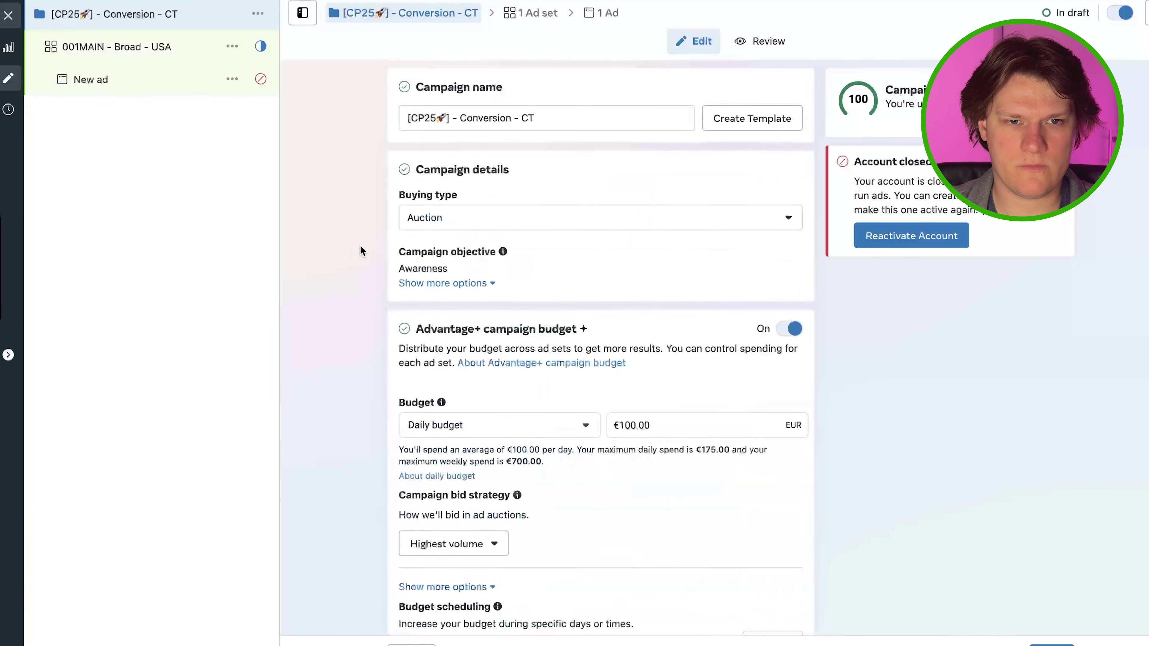
pyautogui.click(792, 257)
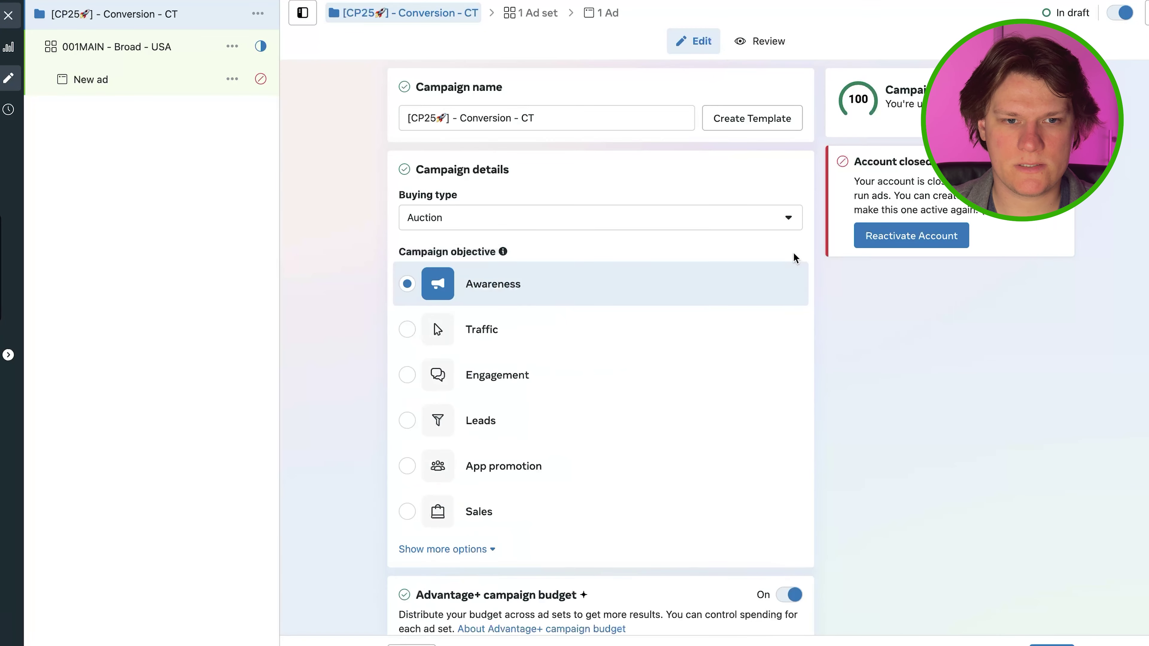
pyautogui.click(548, 498)
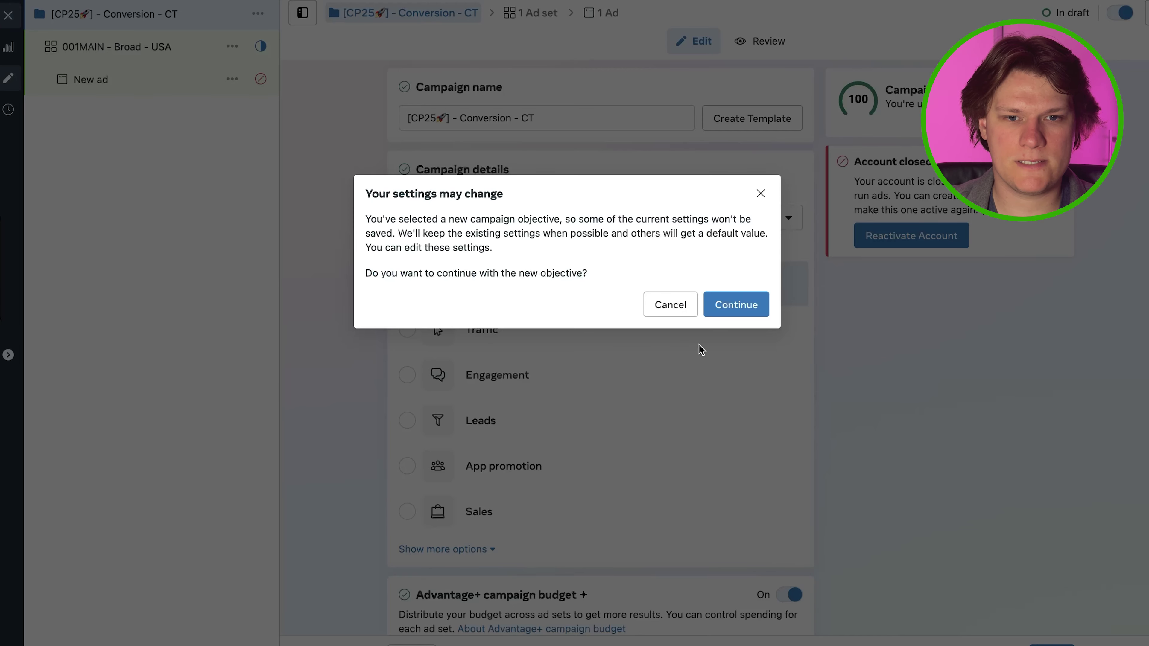
pyautogui.click(736, 305)
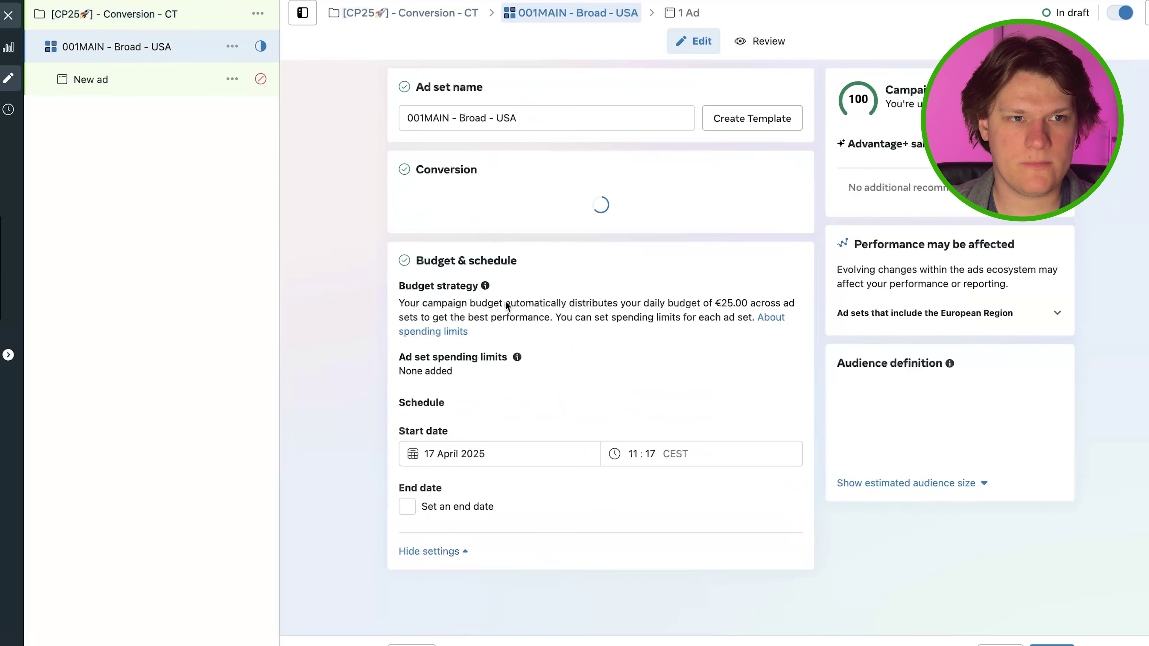
# Step: Examine the ad set's conversion locations and the performance goal options, including Maximise value of conversions
pyautogui.scroll(-2, 357, 180)
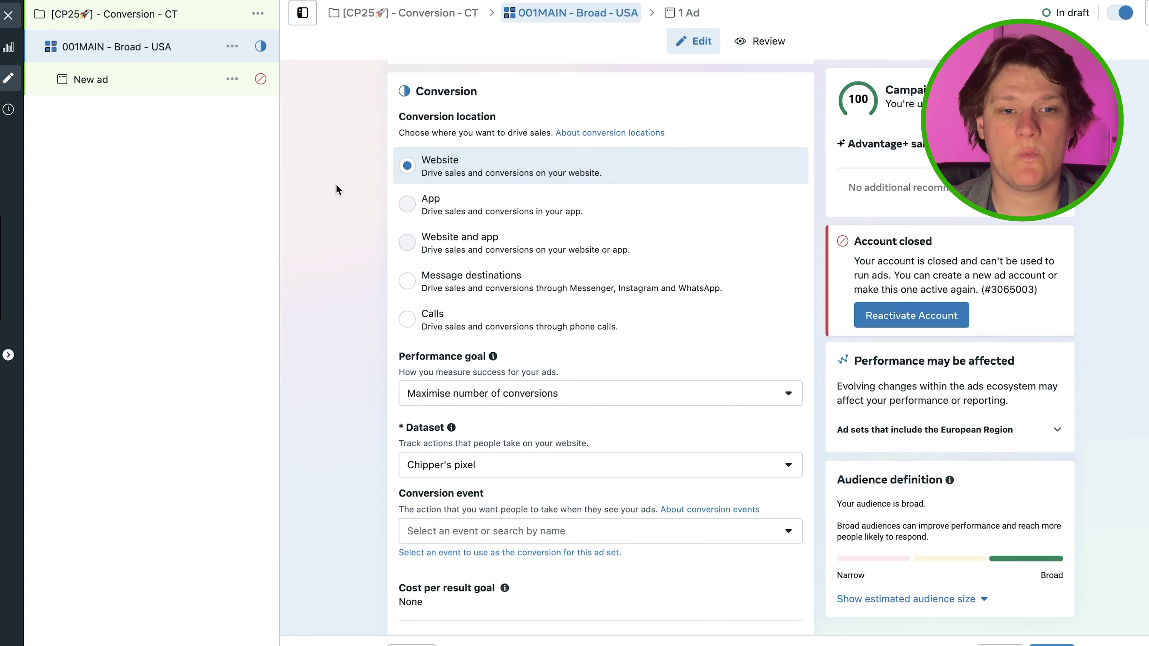
pyautogui.scroll(-5, 400, 215)
pyautogui.click(451, 209)
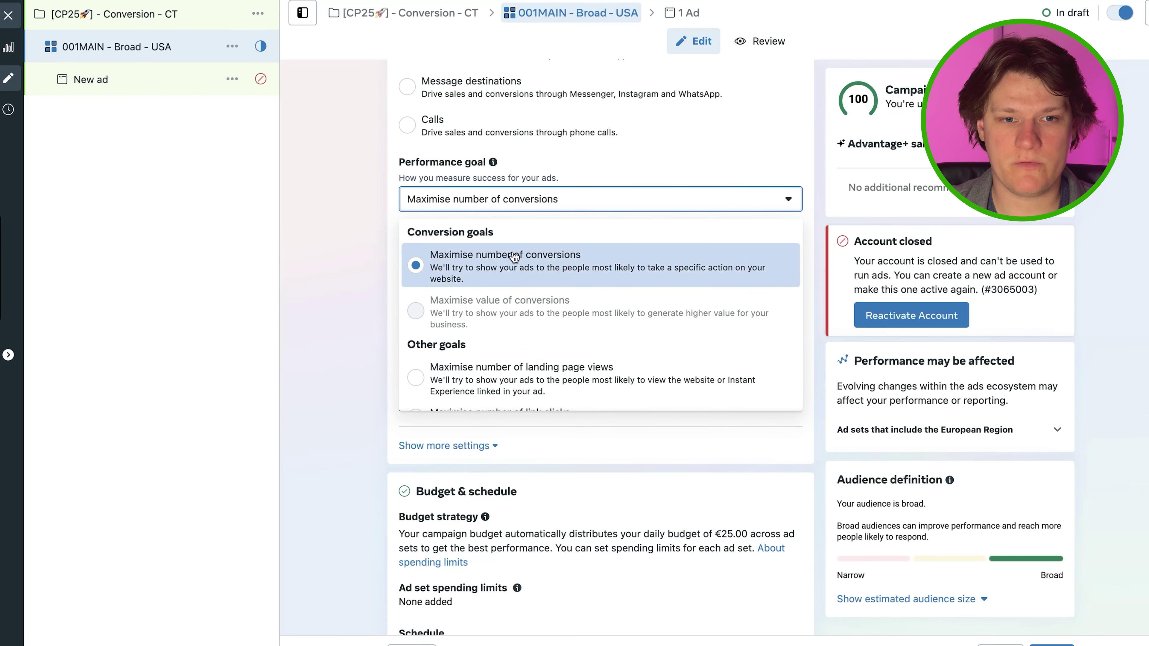
pyautogui.scroll(-2, 481, 259)
pyautogui.moveTo(481, 260)
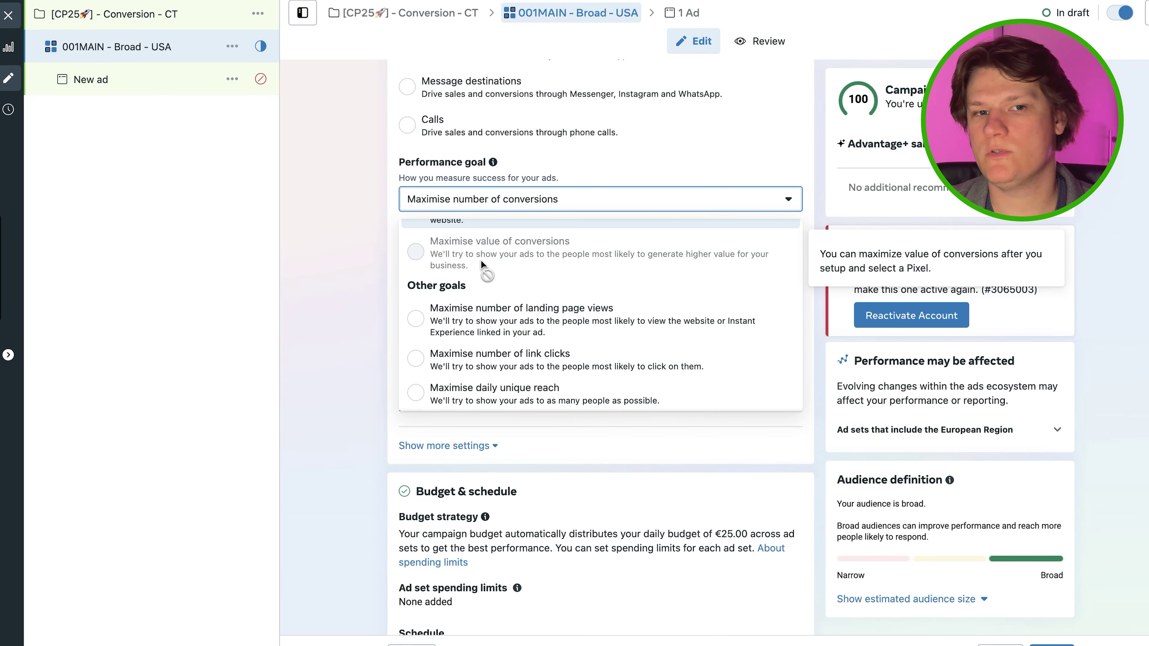
pyautogui.scroll(2, 481, 259)
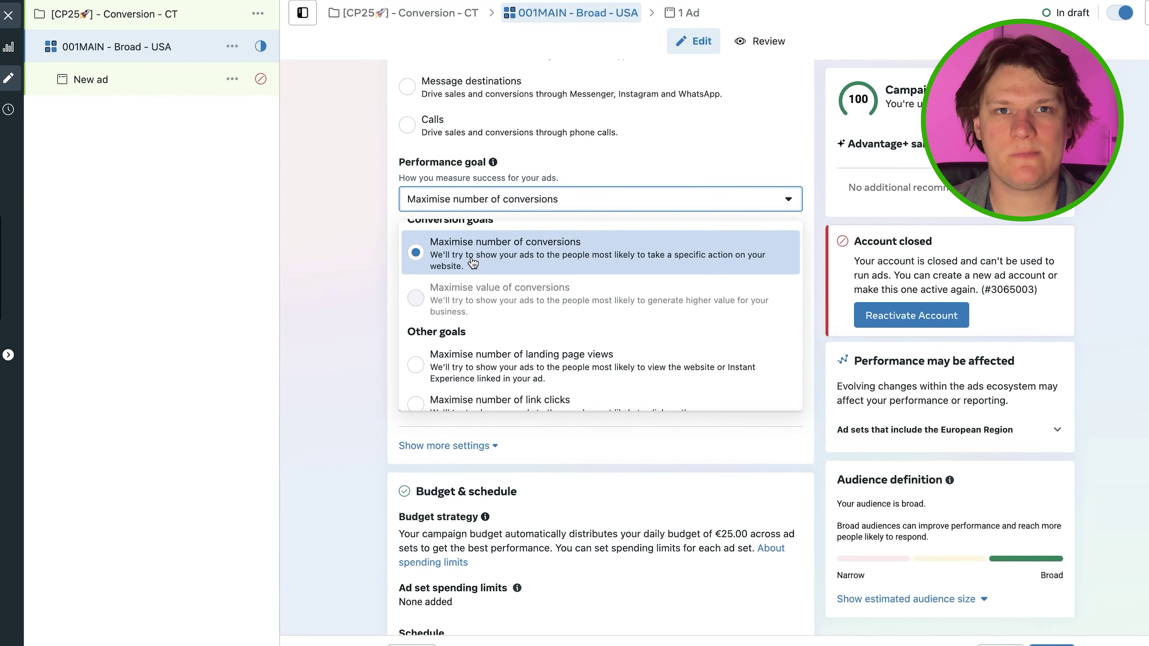
pyautogui.moveTo(425, 289); pyautogui.dragTo(558, 290)
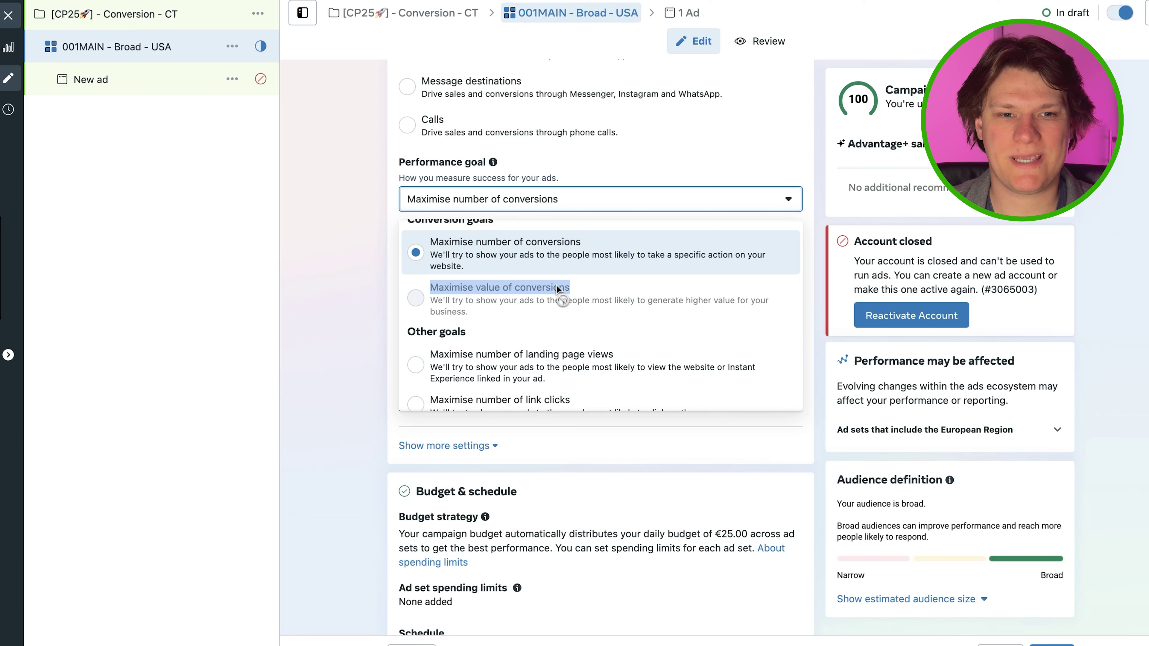
pyautogui.scroll(-2, 559, 290)
pyautogui.press('Escape')
# Step: Select Chipper's pixel as the ad set's dataset and Purchase as its conversion event
pyautogui.click(509, 276)
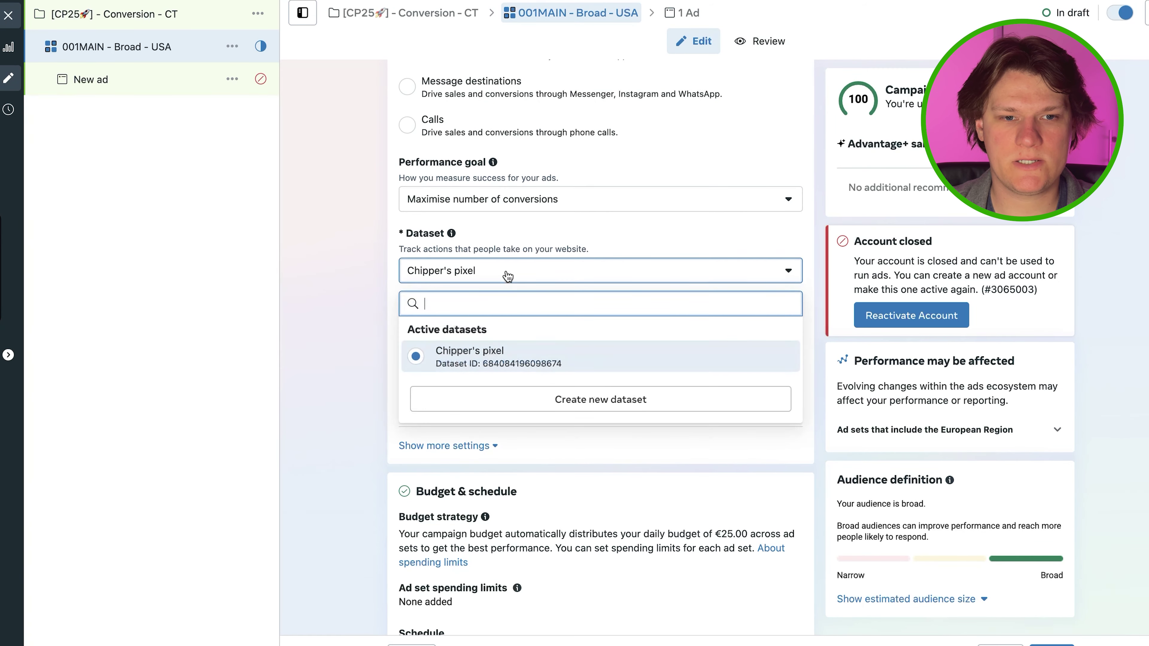
pyautogui.click(480, 355)
pyautogui.click(481, 338)
pyautogui.scroll(-2, 497, 453)
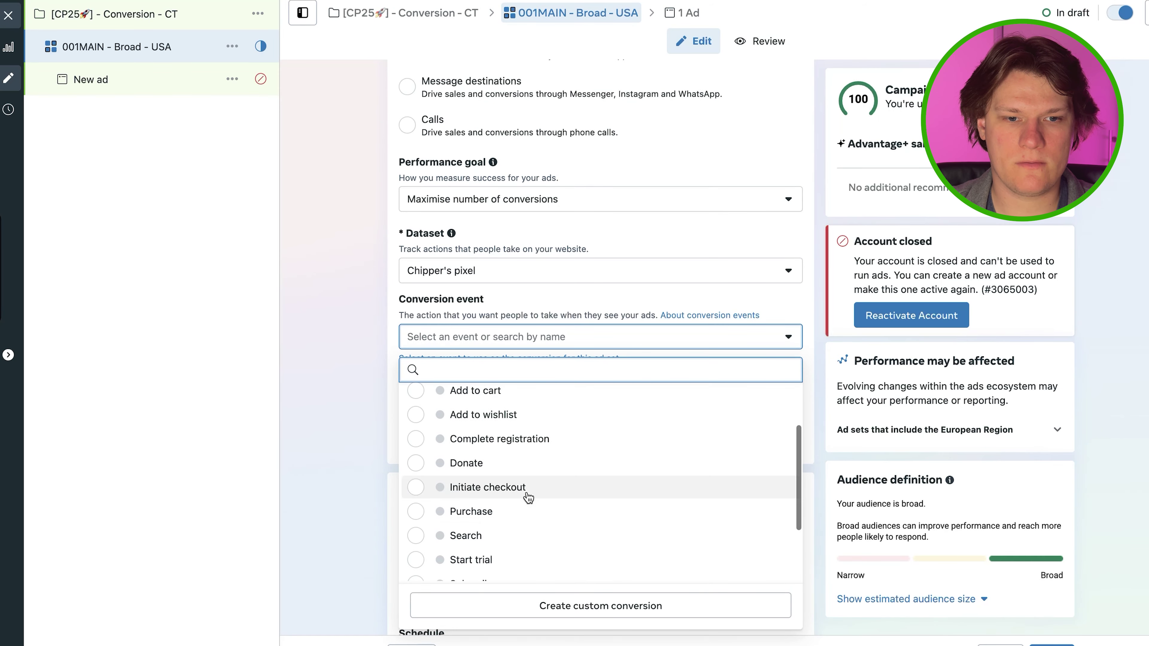
pyautogui.click(523, 509)
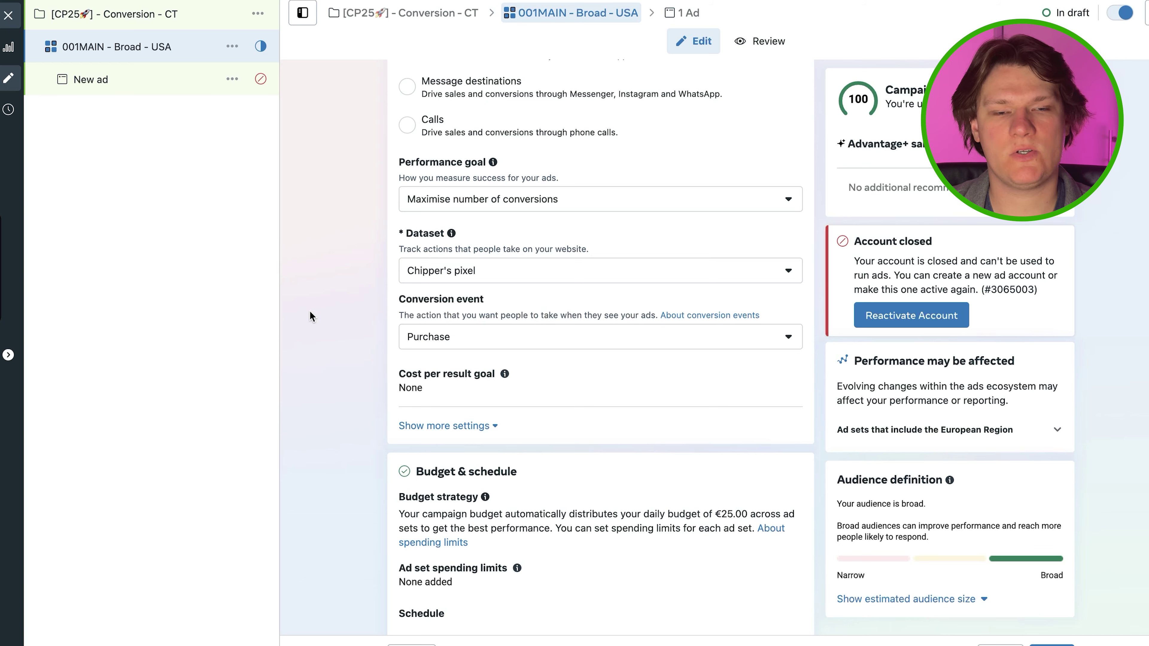
# Step: Schedule the ad set to start on 18 April 2025 at 00:00
pyautogui.scroll(-8, 332, 314)
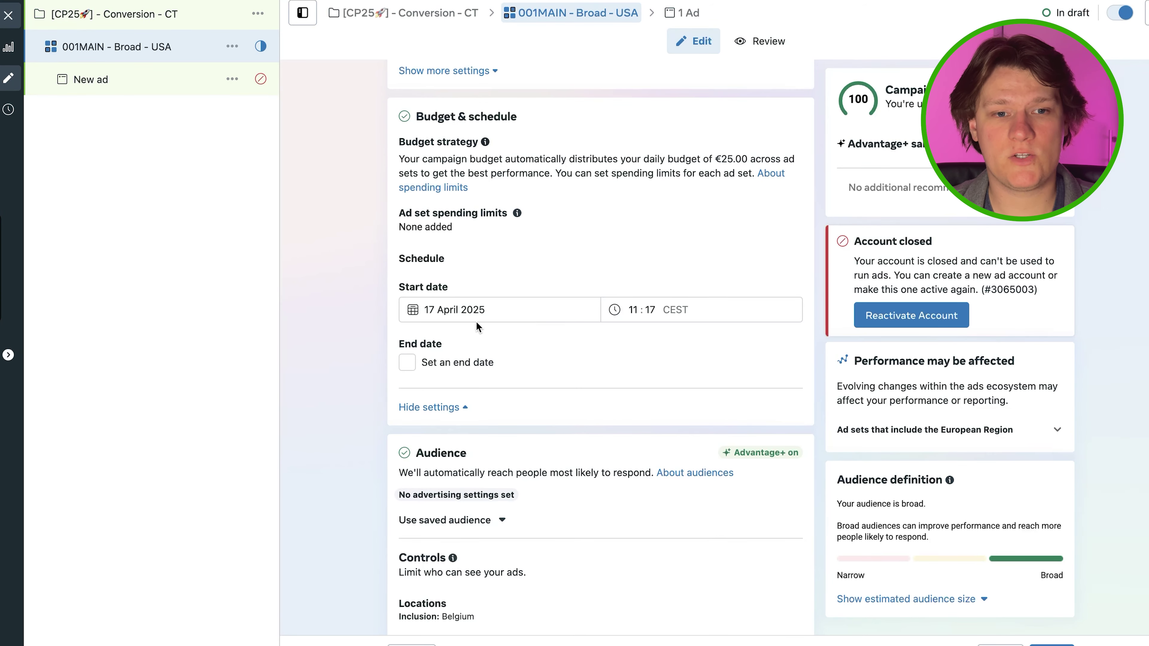
pyautogui.click(476, 317)
pyautogui.click(534, 424)
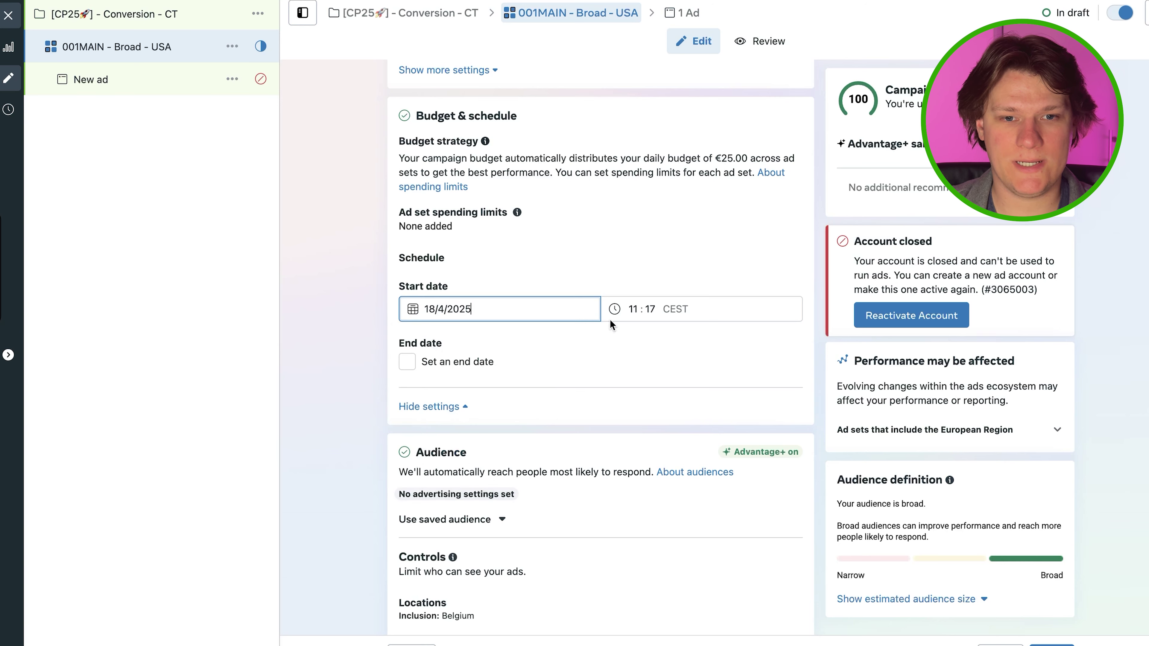
pyautogui.click(634, 308)
pyautogui.write('0000')
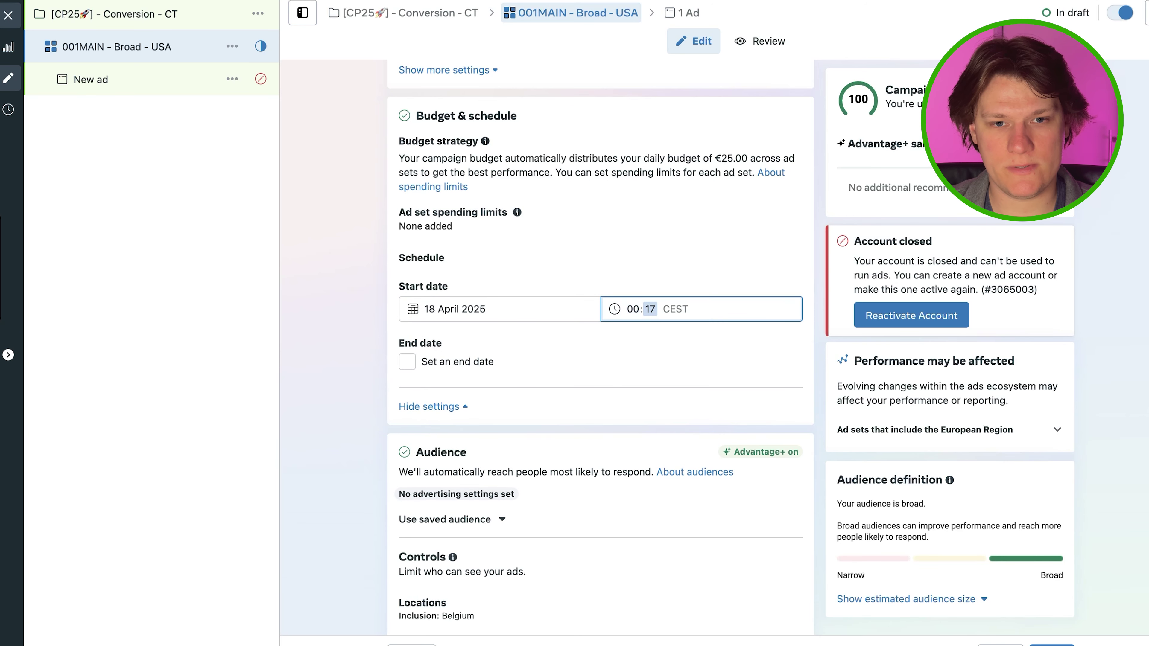
pyautogui.click(372, 262)
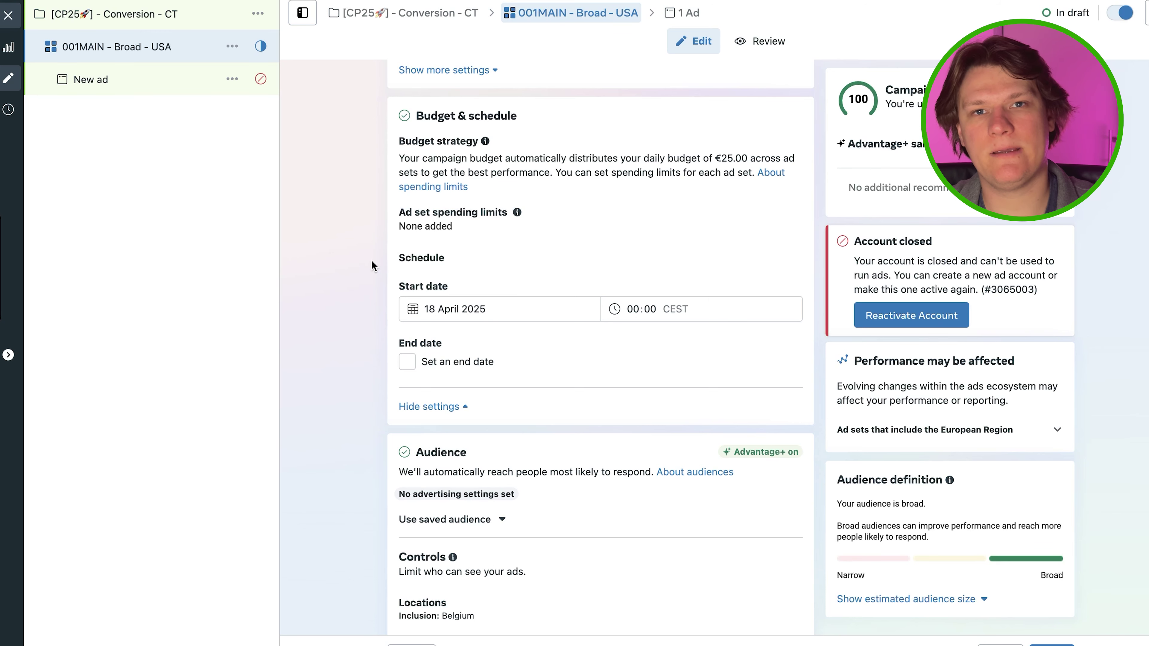
# Step: Switch the ad set's audience to the setup that allows further limiting the reach of the ads
pyautogui.scroll(-6, 357, 268)
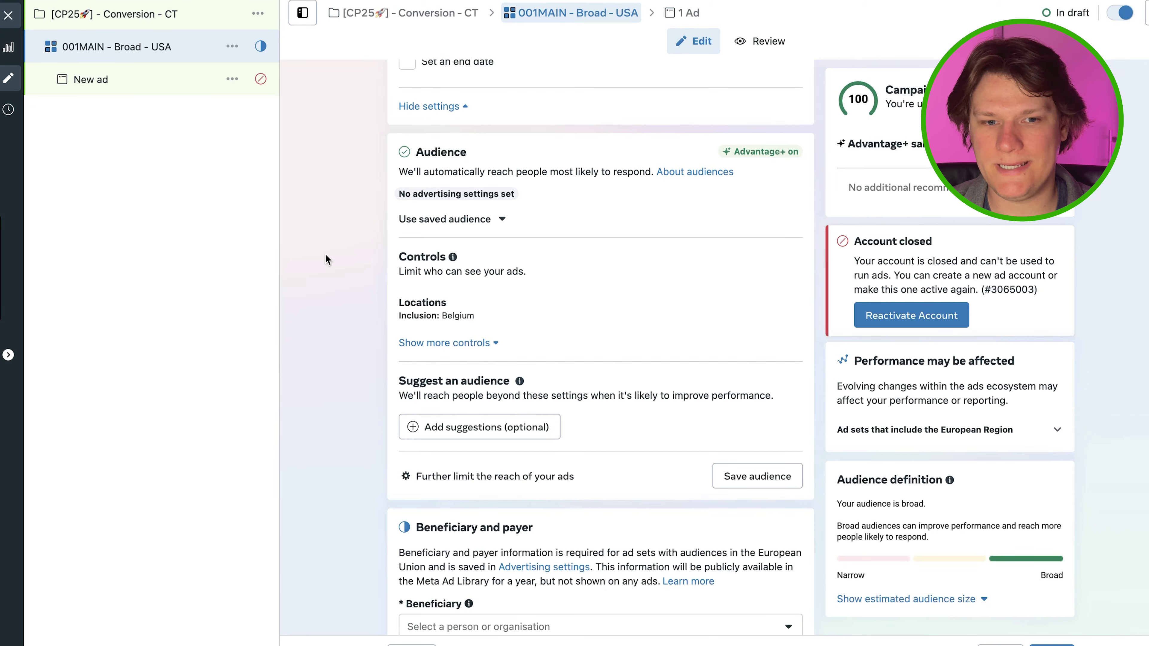
pyautogui.scroll(-4, 317, 255)
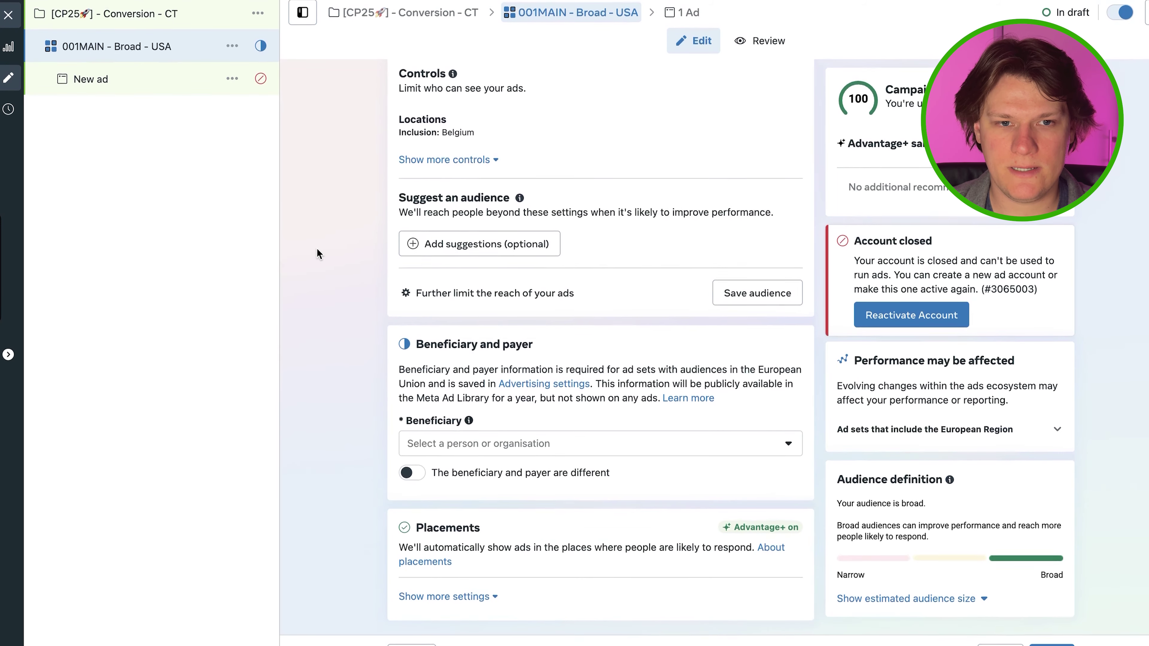
pyautogui.scroll(4, 317, 250)
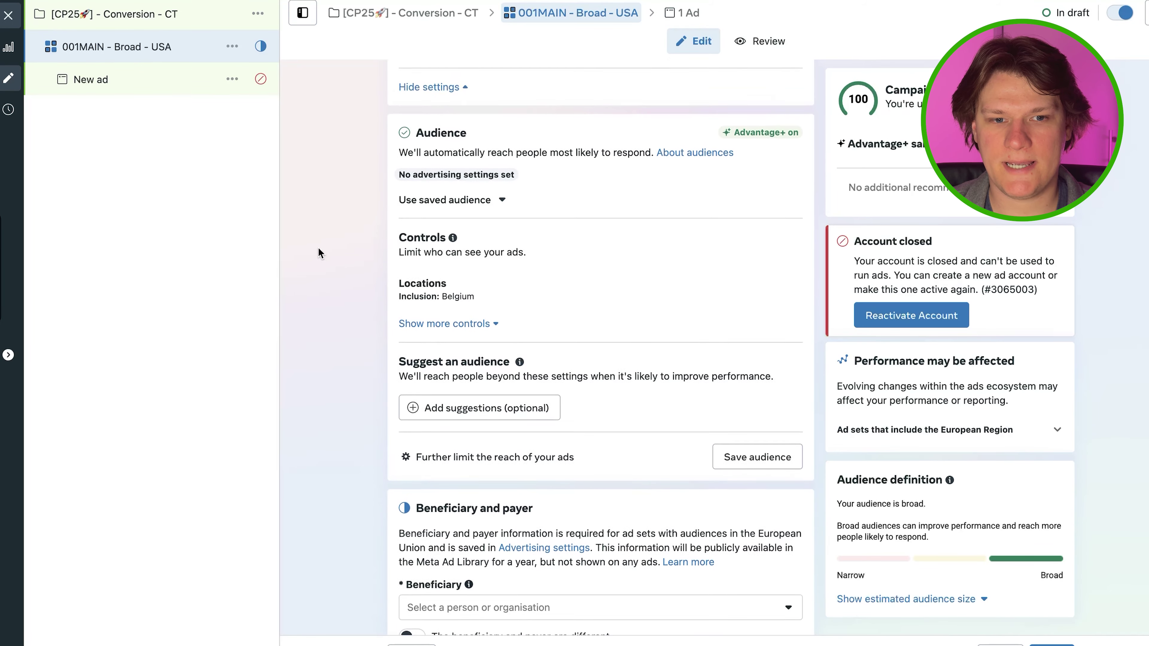
pyautogui.scroll(2, 403, 324)
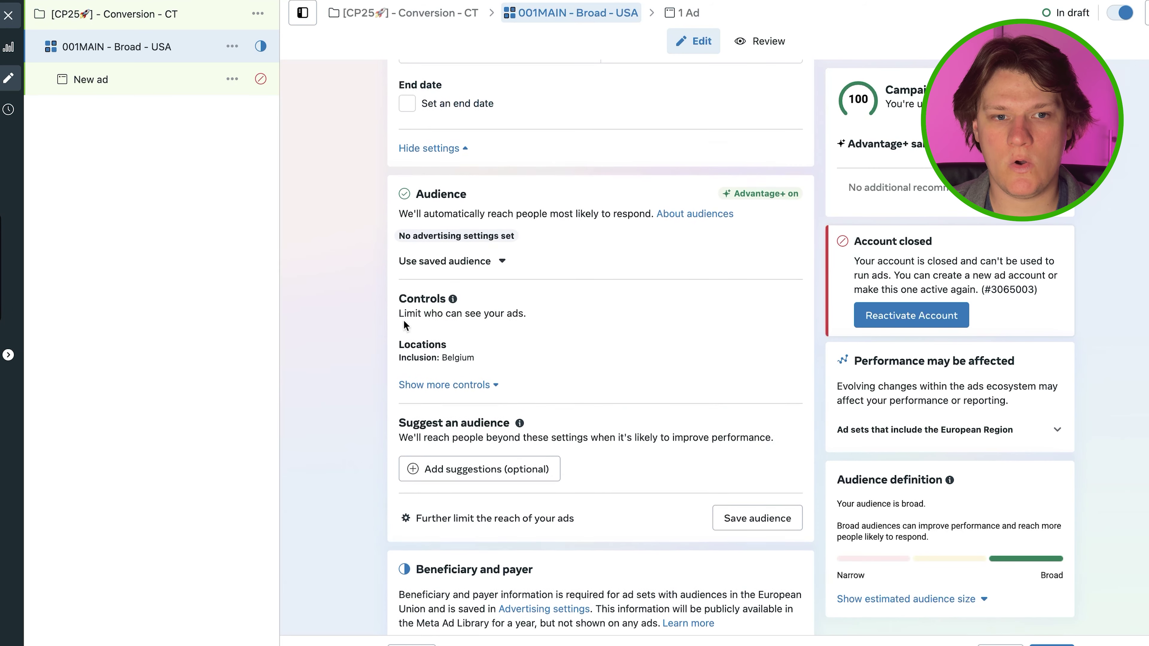
pyautogui.scroll(2, 374, 312)
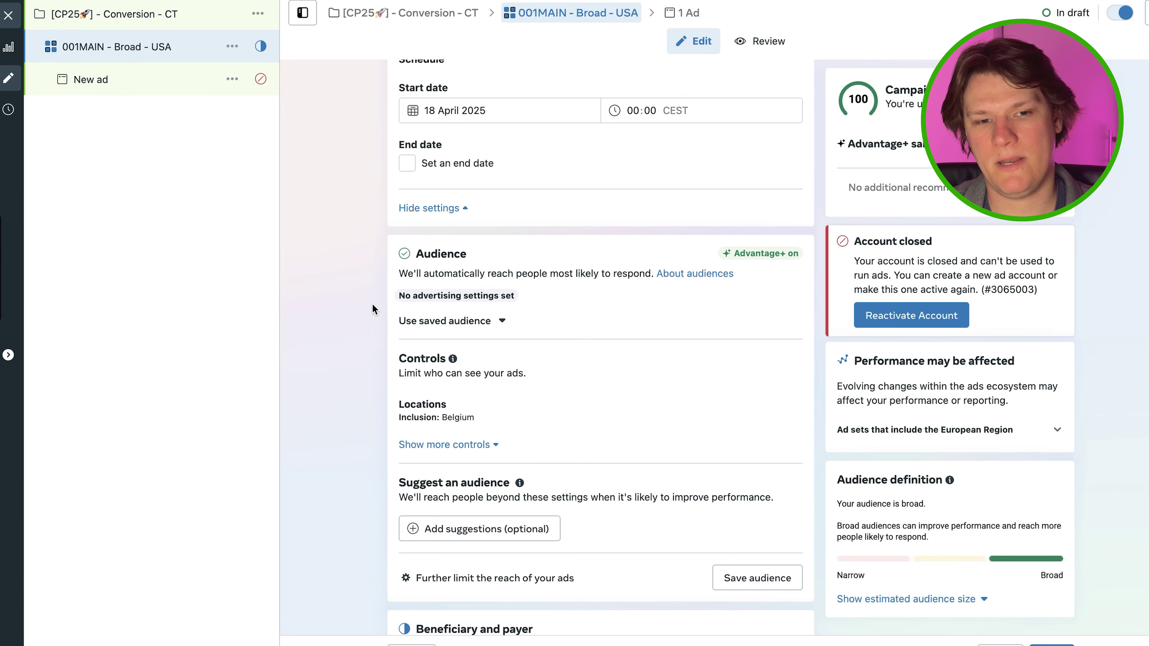
pyautogui.scroll(-3, 373, 308)
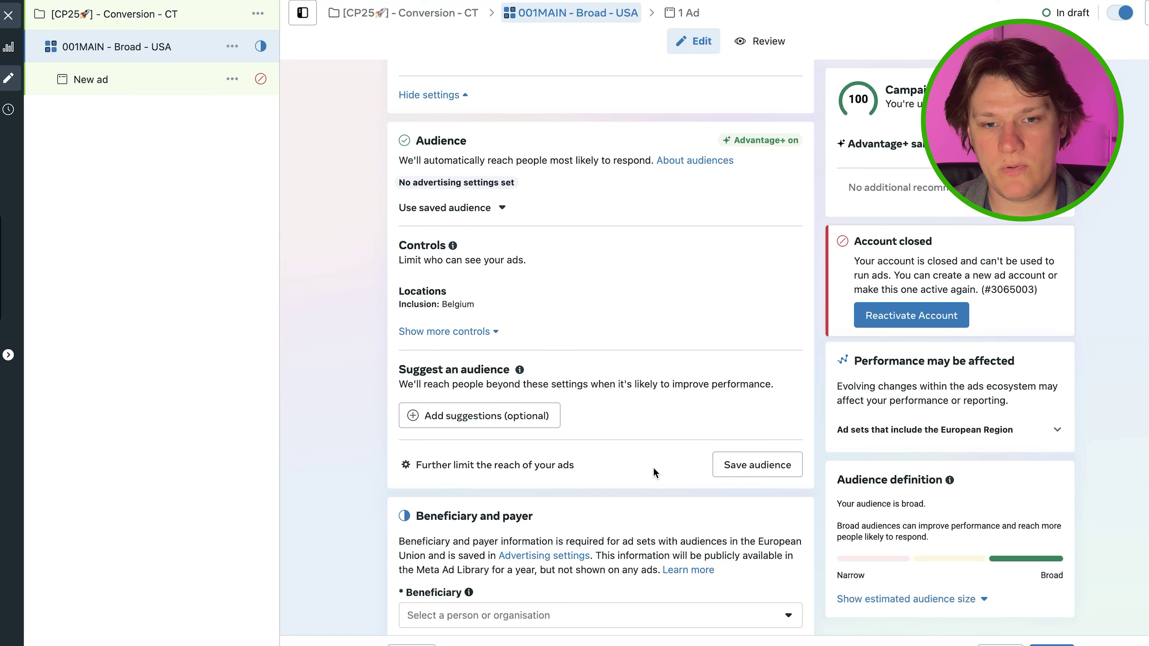
pyautogui.click(533, 473)
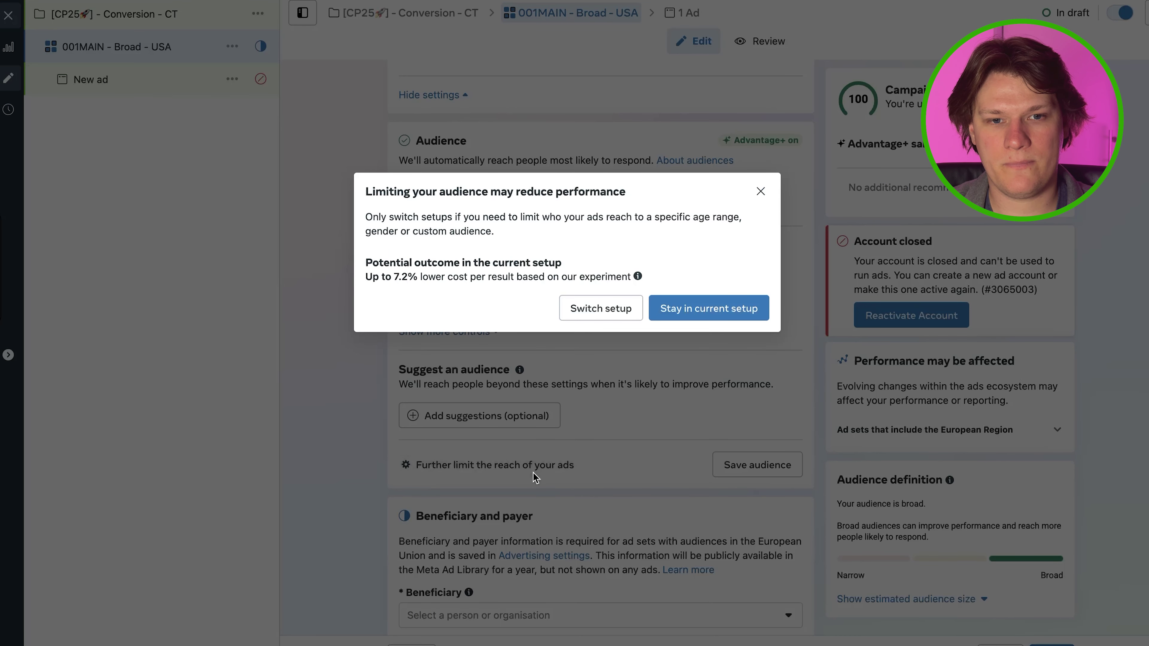
pyautogui.press('Escape')
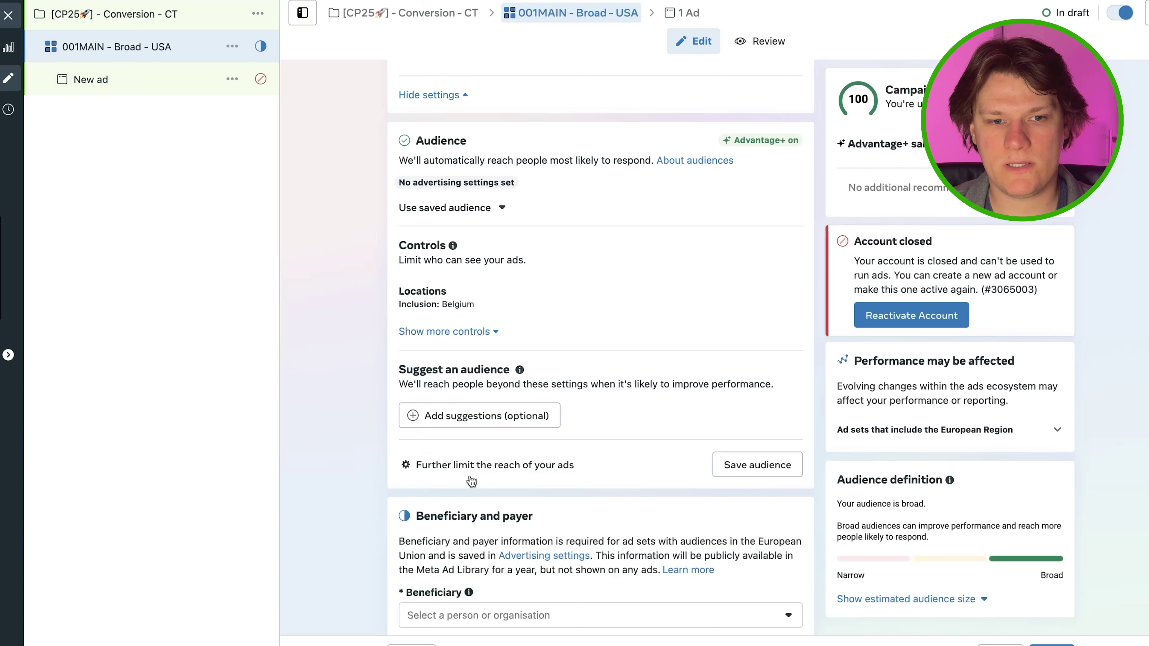
pyautogui.click(513, 474)
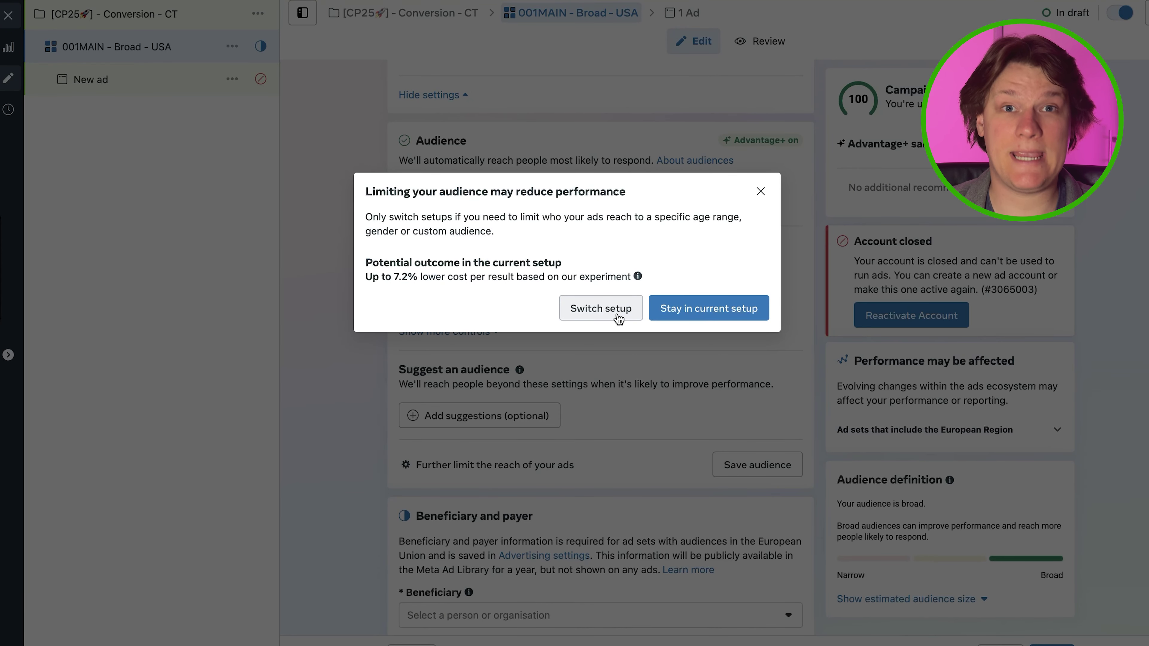
pyautogui.click(601, 308)
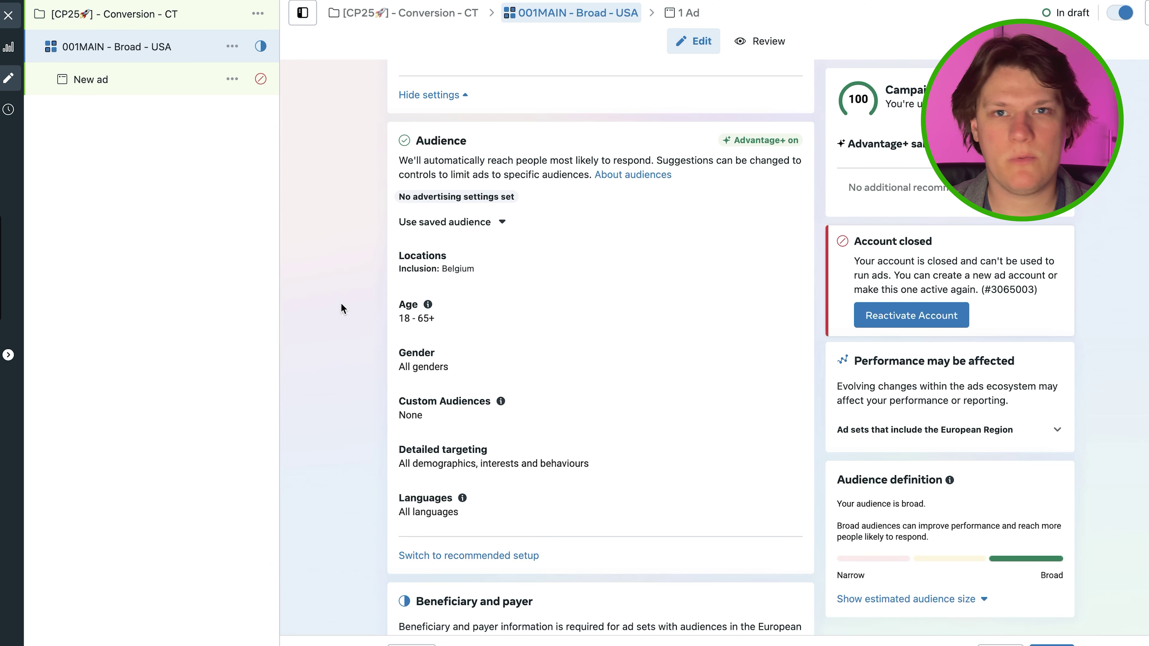
# Step: Replace Belgium with United States as the included location of the ad set's audience
pyautogui.scroll(-2, 338, 300)
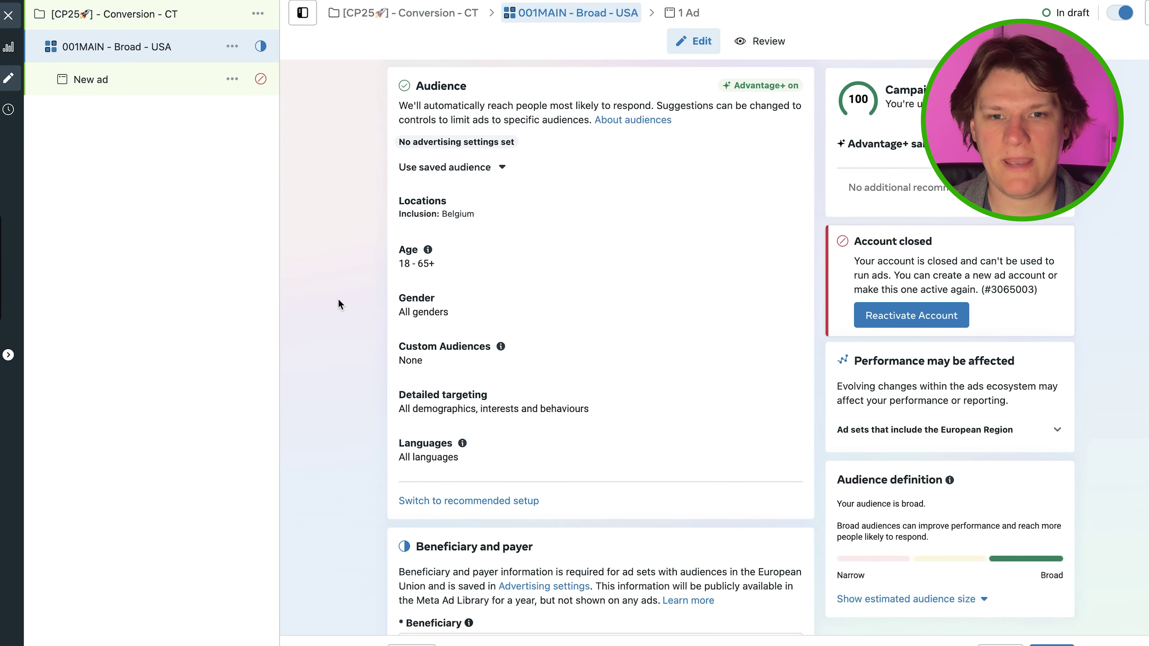
pyautogui.click(791, 204)
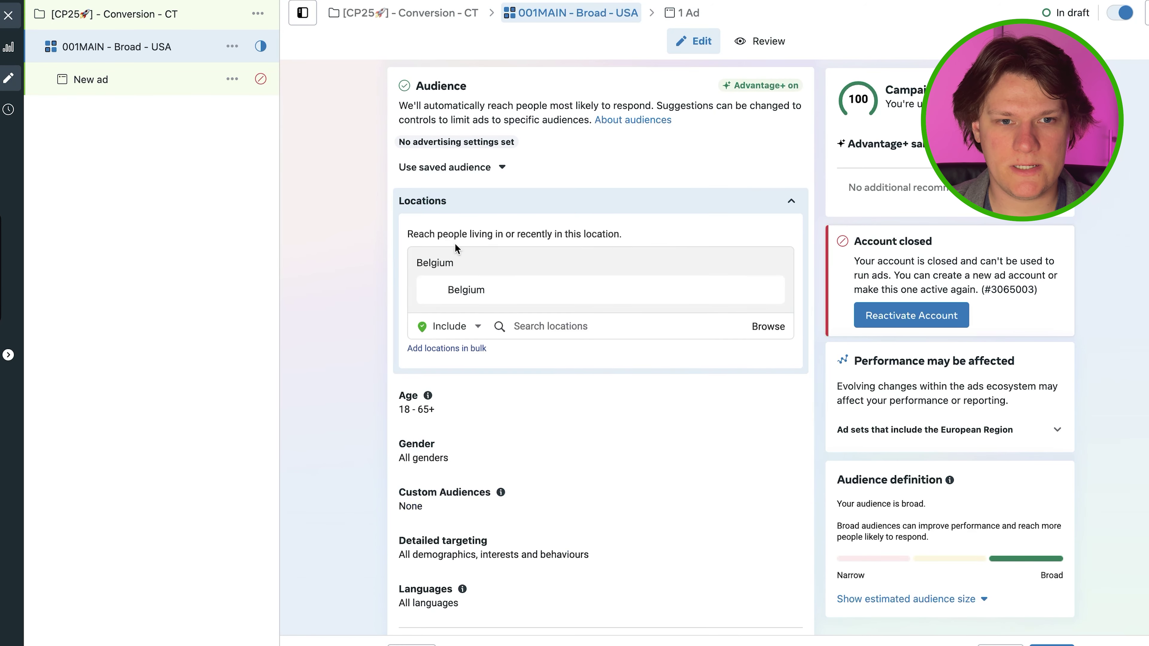
pyautogui.click(778, 291)
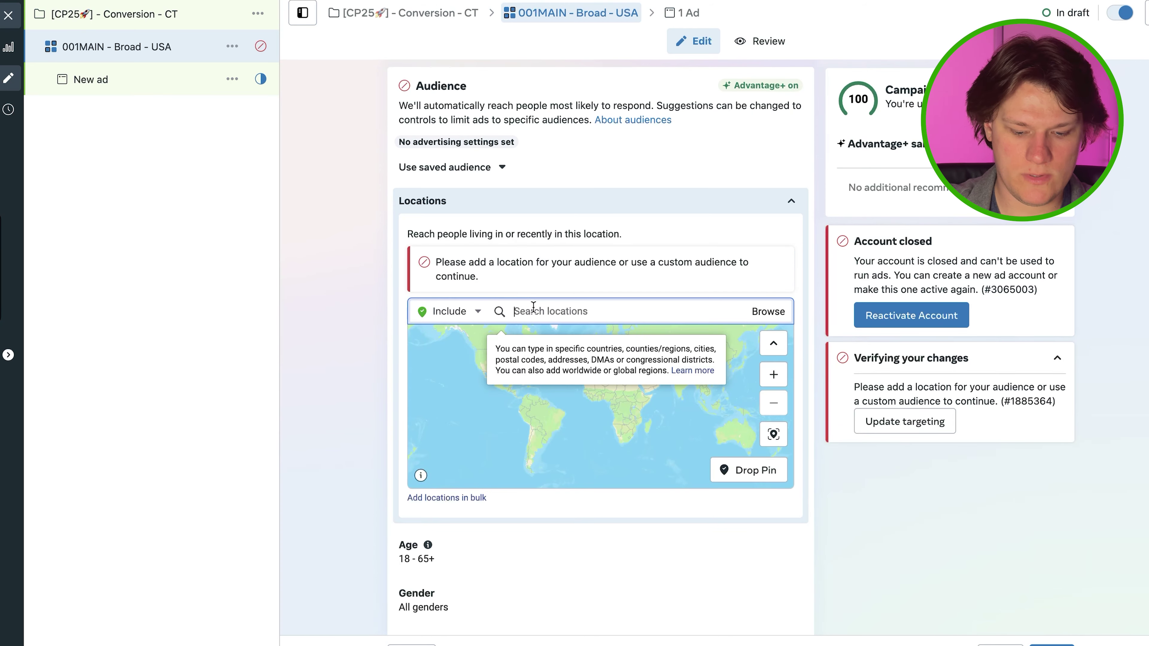
pyautogui.write('united')
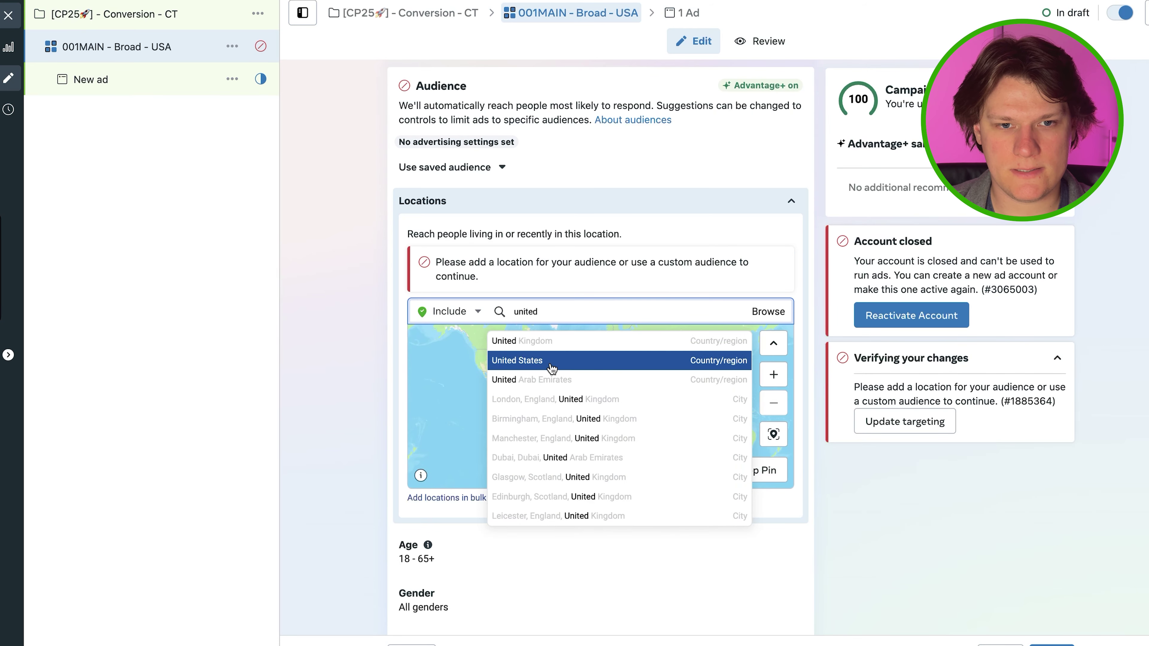
pyautogui.click(552, 369)
pyautogui.click(521, 204)
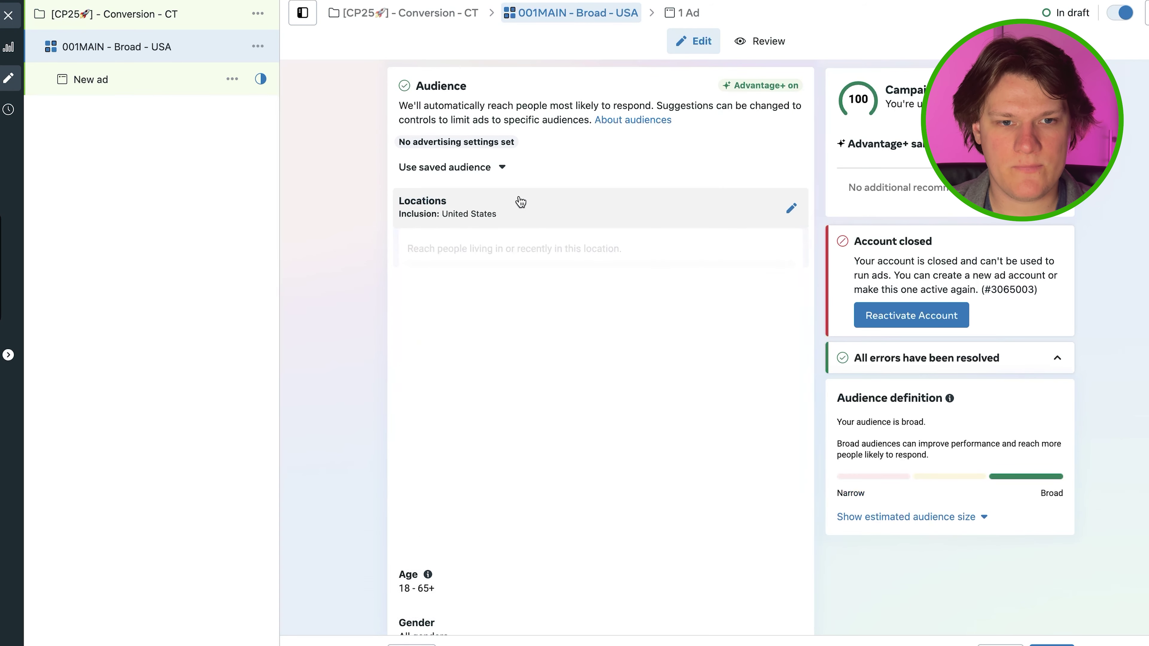
# Step: Examine the age range choices in the ad set's audience settings and leave them as they are
pyautogui.click(478, 248)
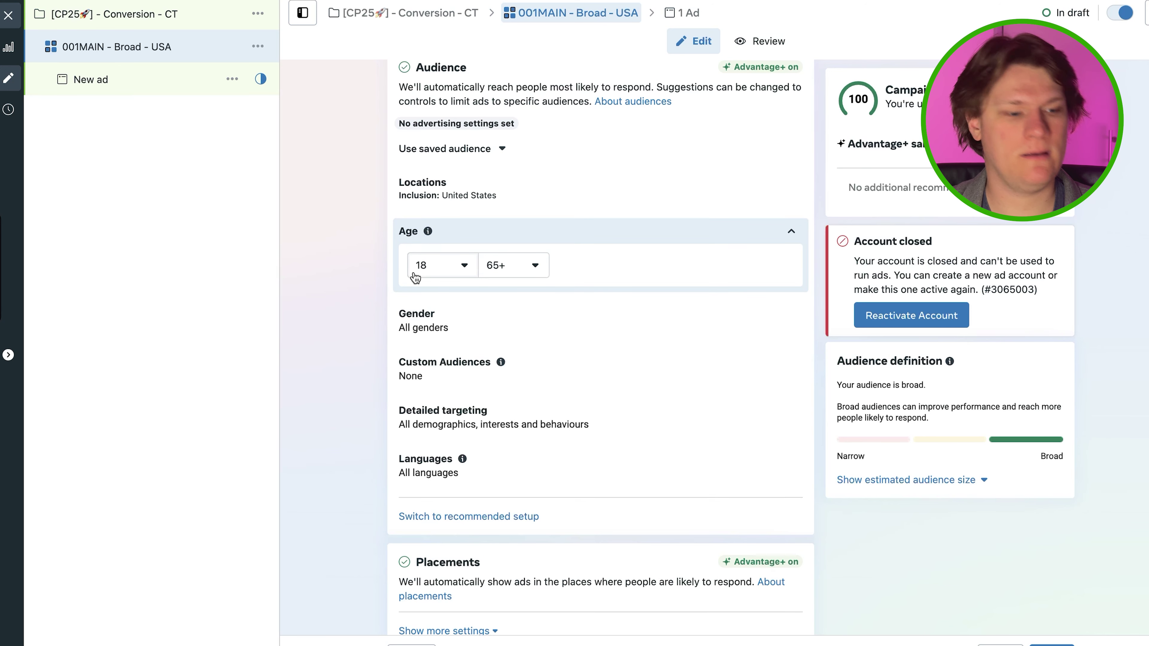
pyautogui.click(436, 270)
pyautogui.scroll(-5, 473, 373)
pyautogui.click(341, 292)
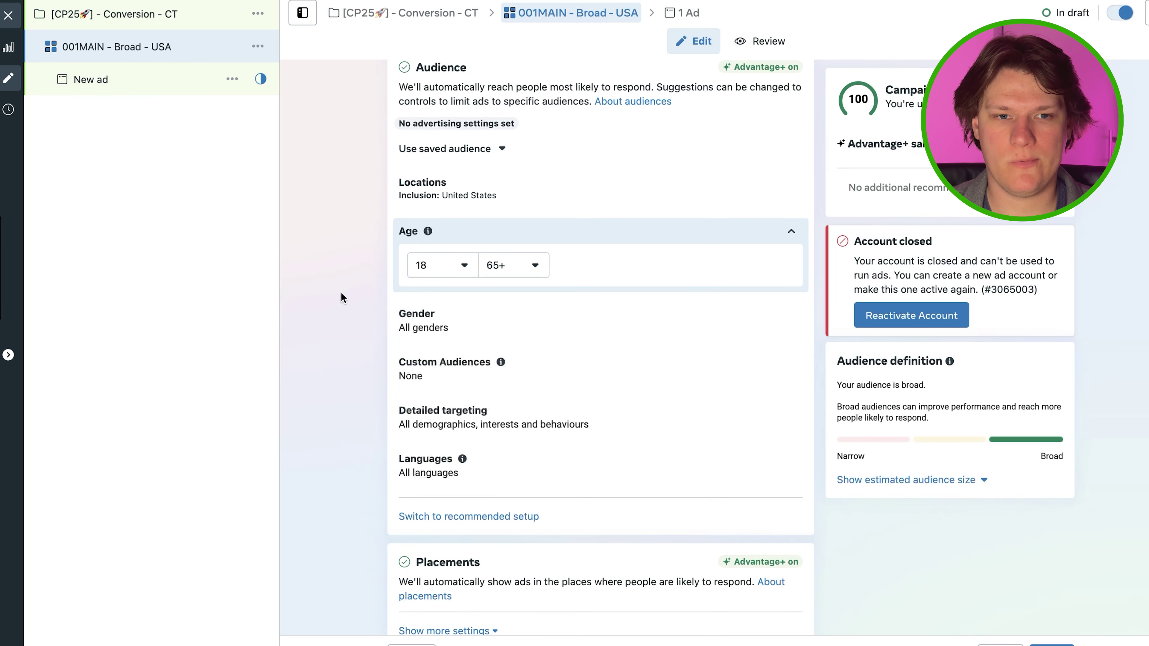
pyautogui.click(791, 231)
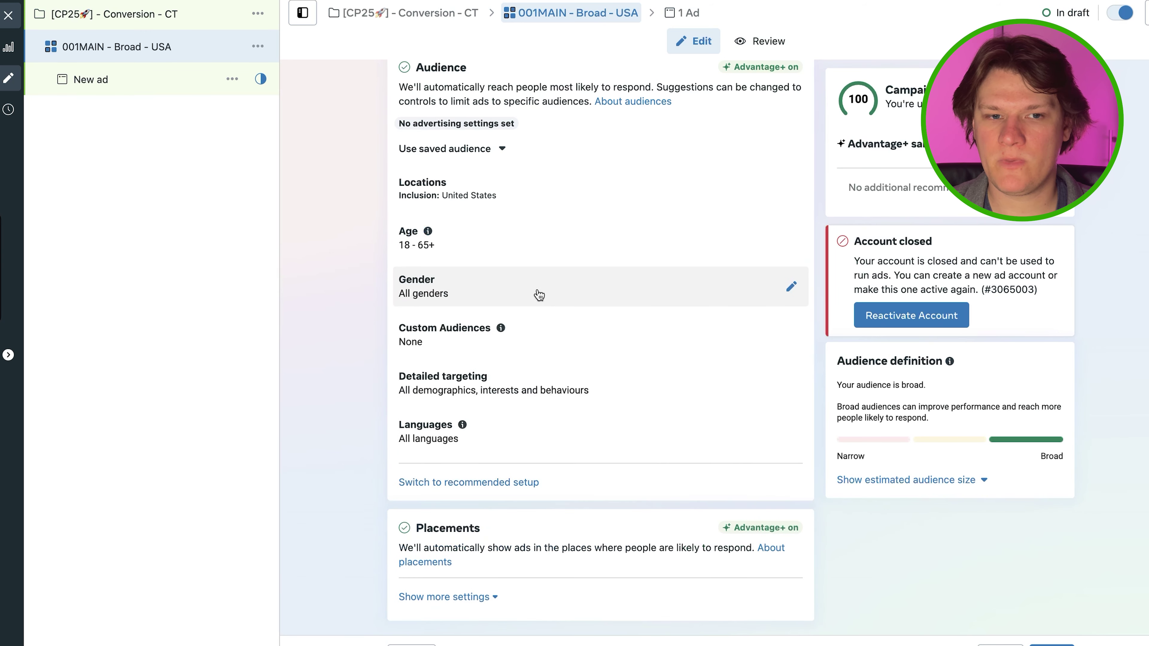
# Step: Examine the audience's gender settings and the options for including or excluding custom audiences
pyautogui.click(601, 296)
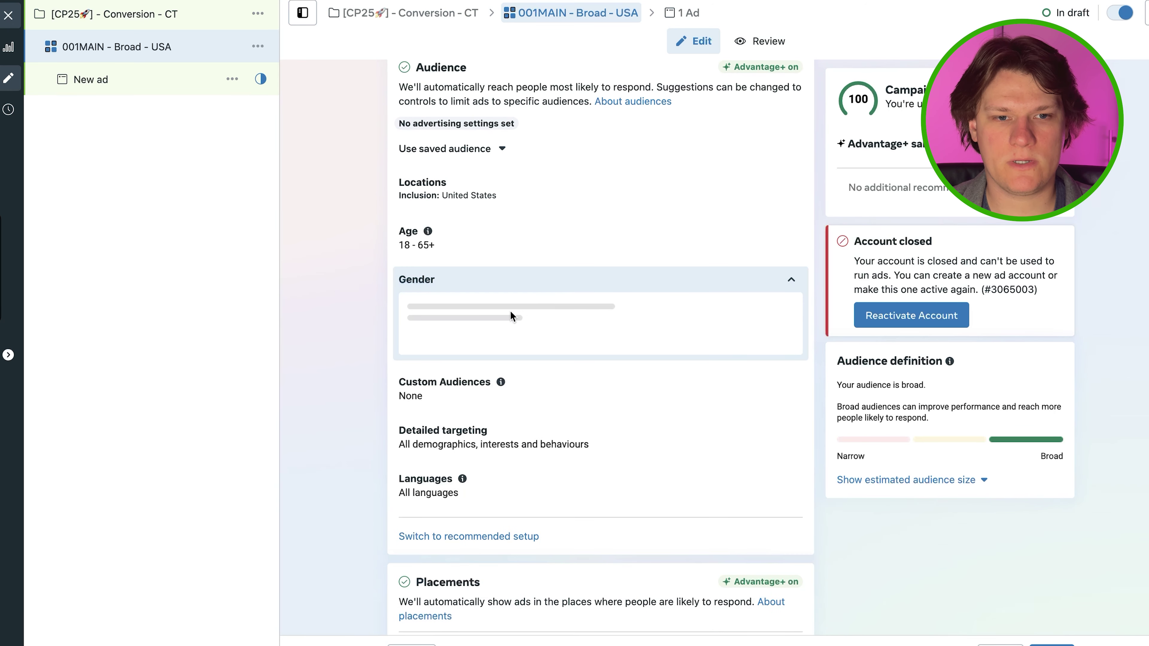
pyautogui.click(582, 348)
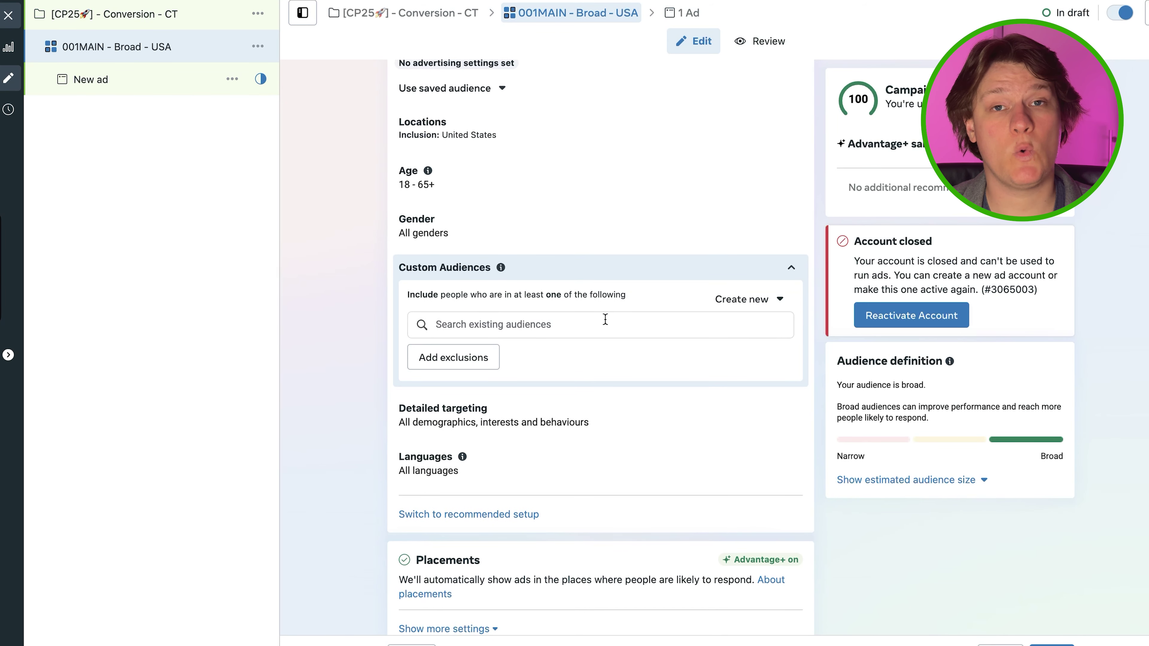
pyautogui.click(544, 275)
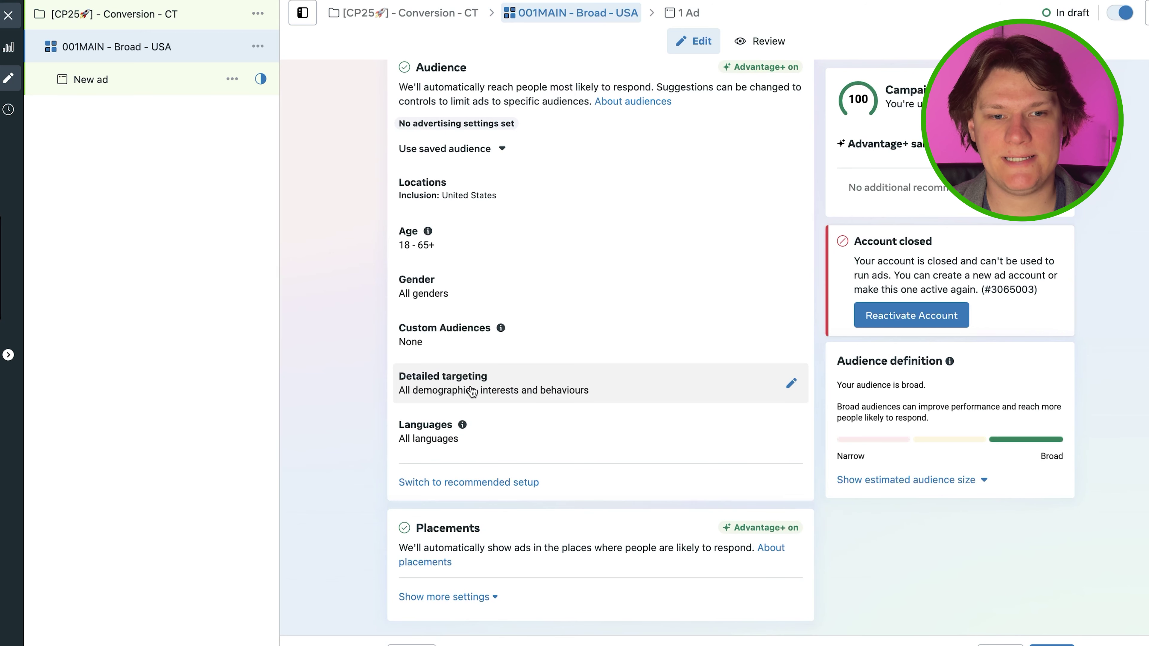
pyautogui.click(546, 339)
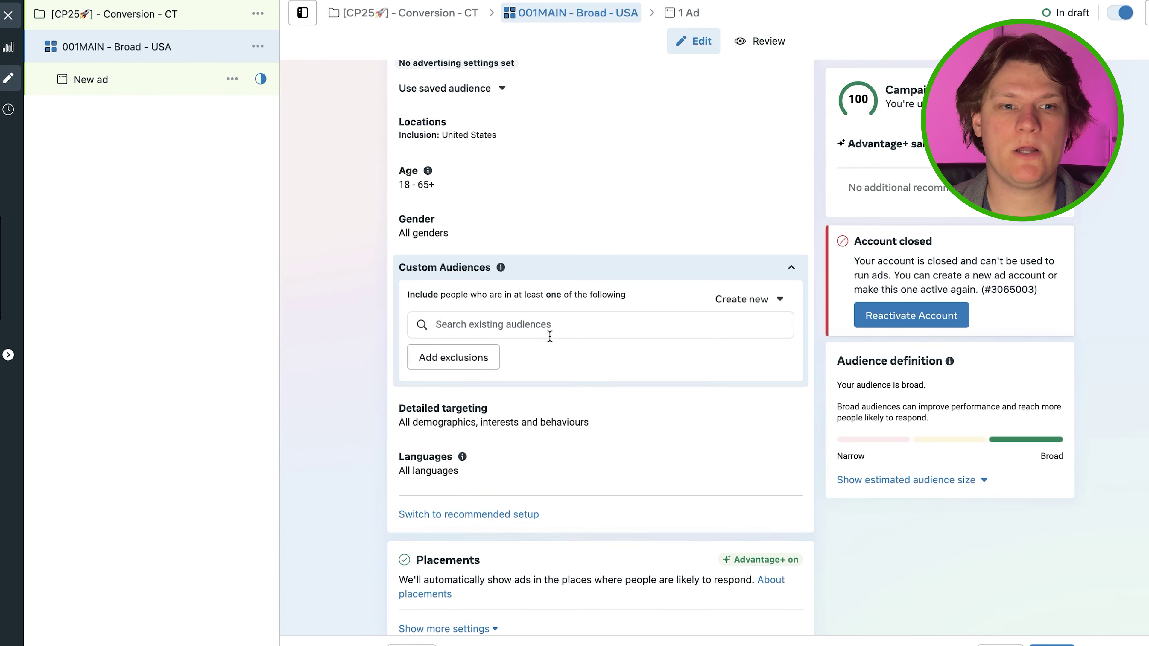
pyautogui.click(499, 293)
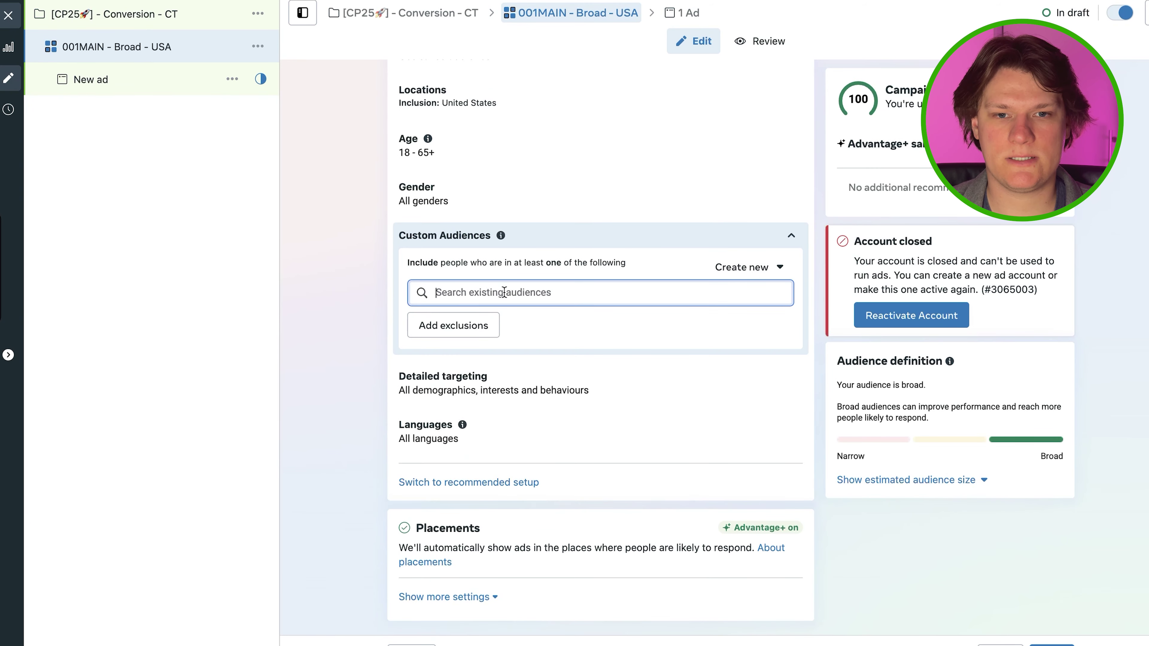
pyautogui.click(630, 242)
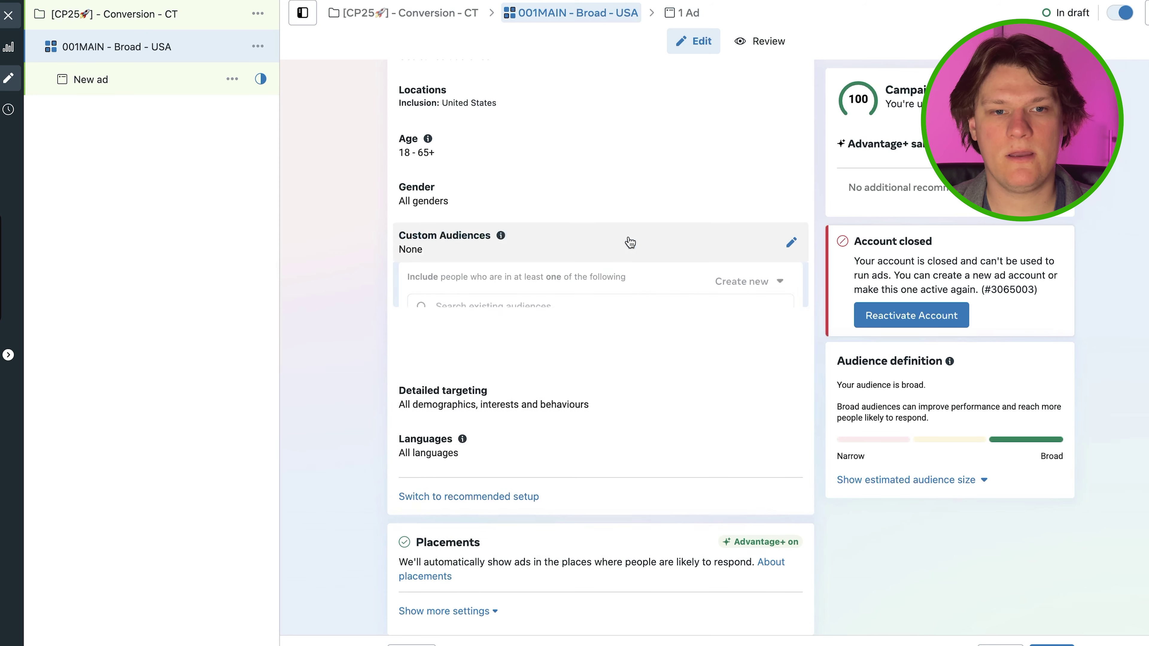
# Step: Add the interests Skin care (cosmetics) and Natural skin care (cosmetics) to the audience's detailed targeting
pyautogui.click(587, 384)
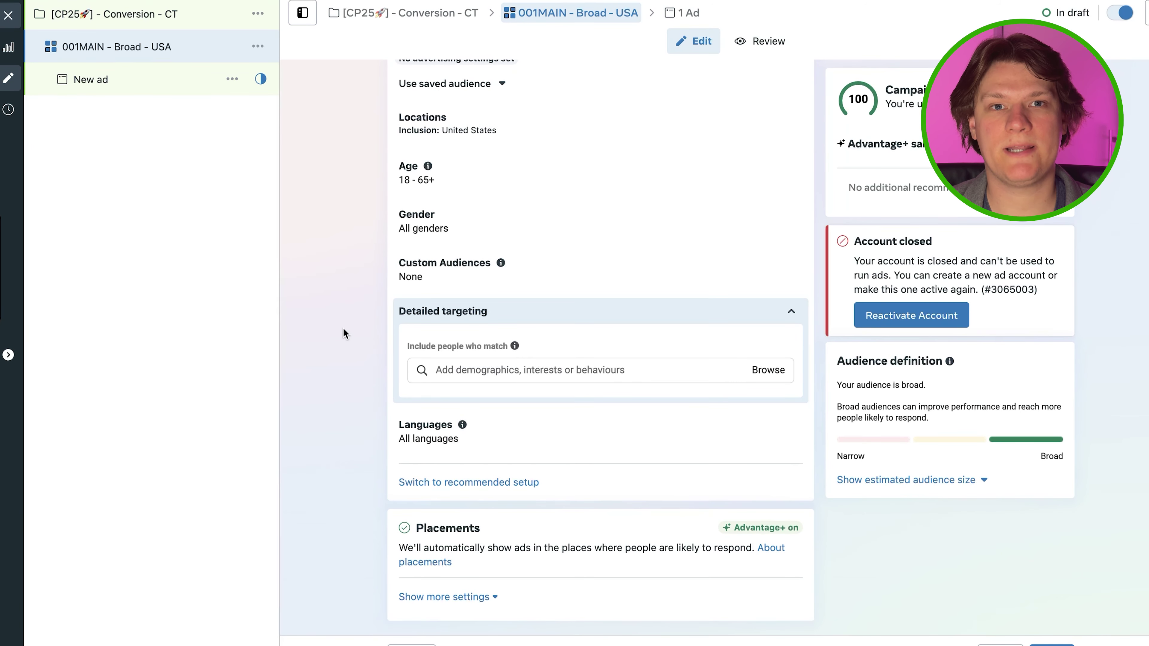
pyautogui.click(509, 370)
pyautogui.write('s')
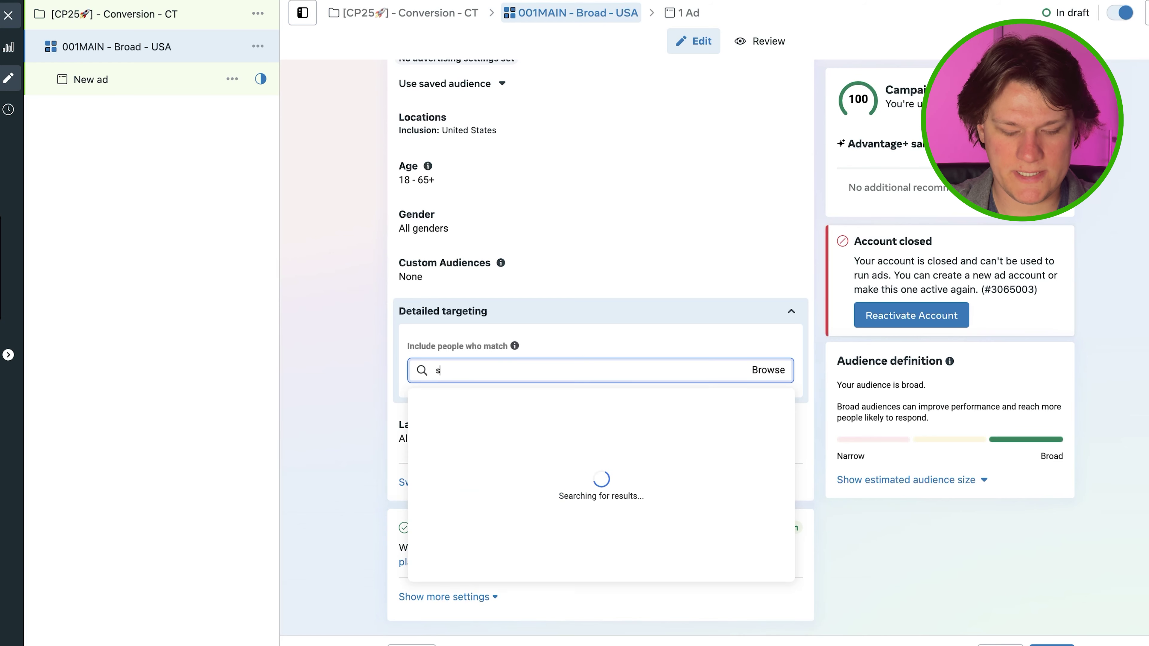
pyautogui.write('kin care')
pyautogui.click(497, 432)
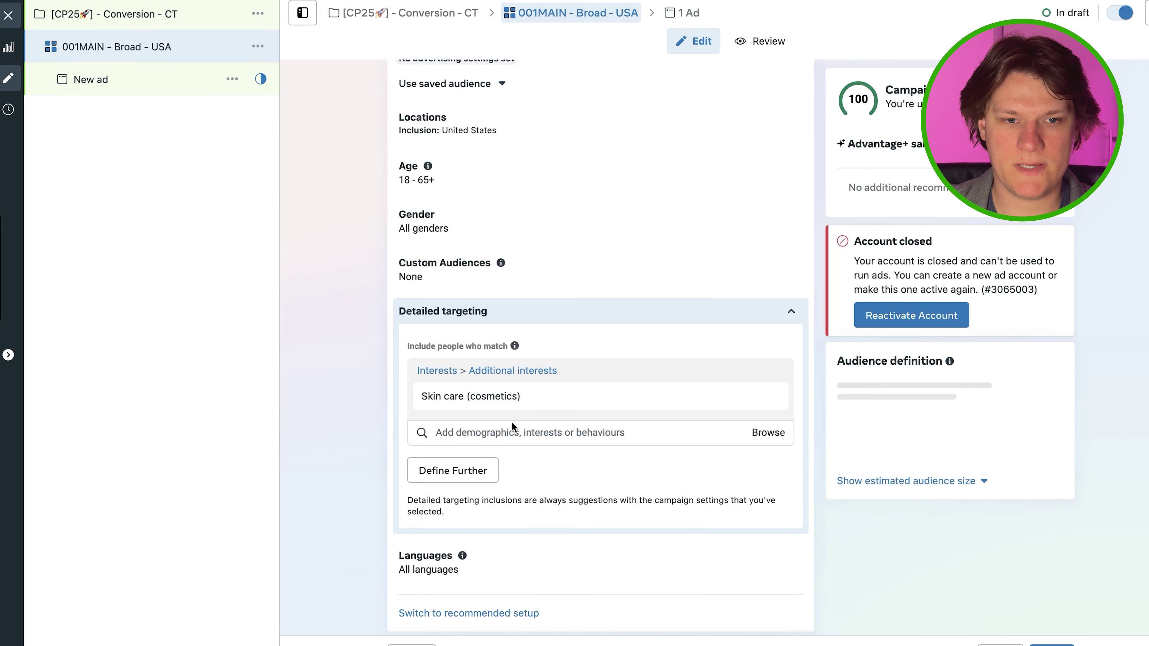
pyautogui.click(497, 432)
pyautogui.write('skin care')
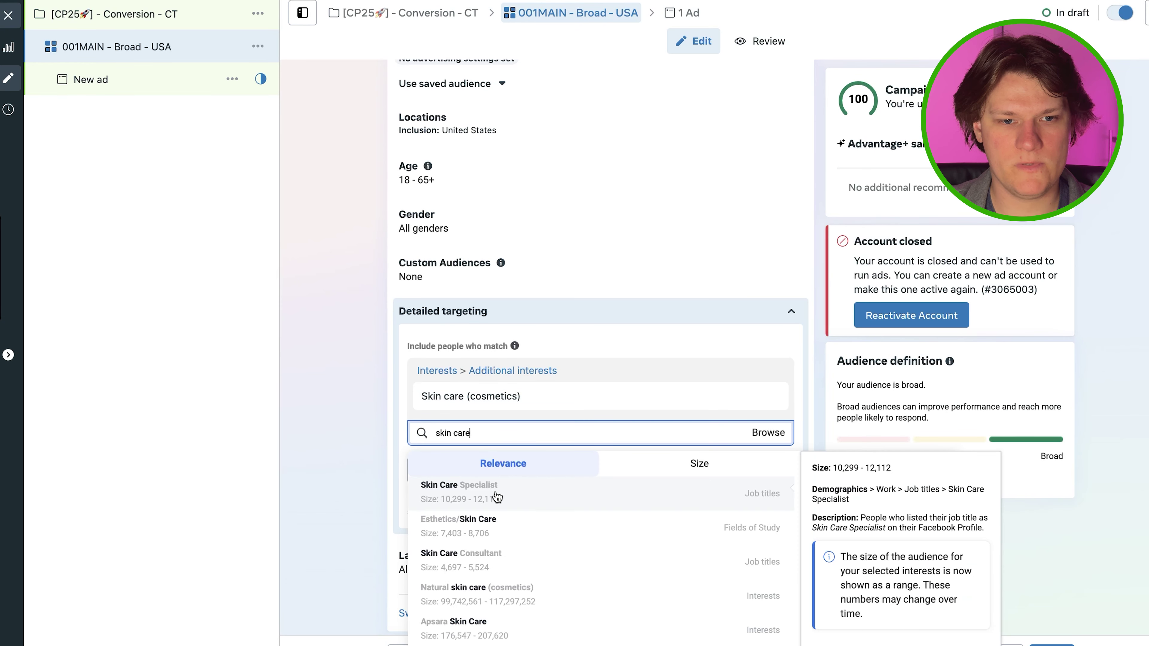
pyautogui.click(555, 573)
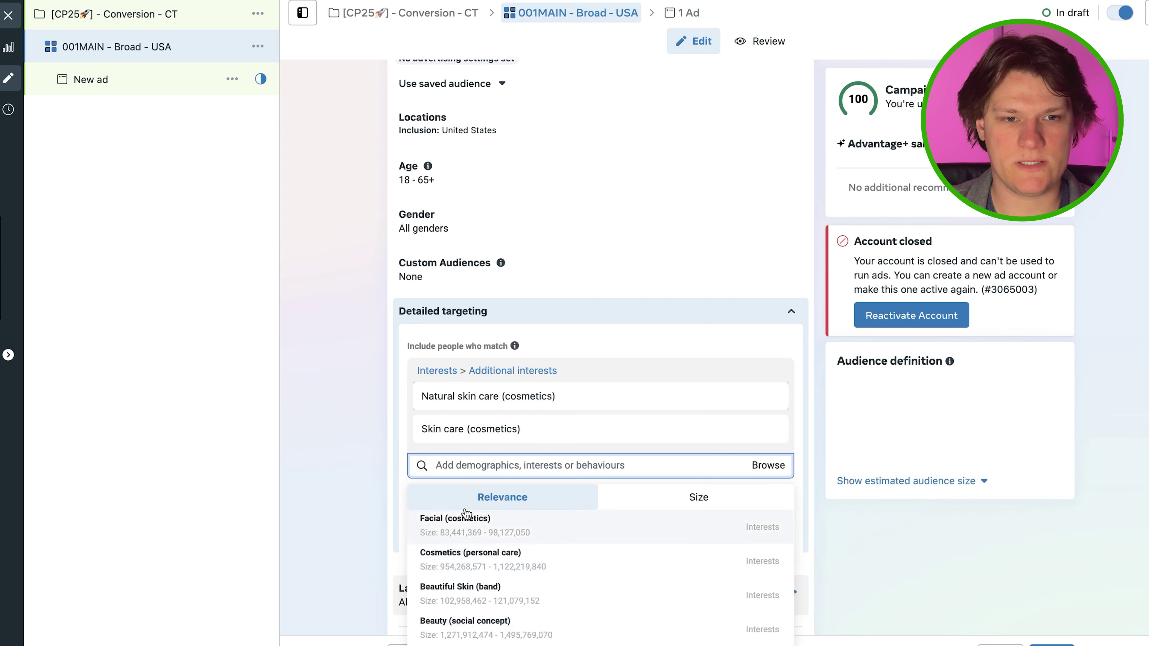
pyautogui.click(368, 364)
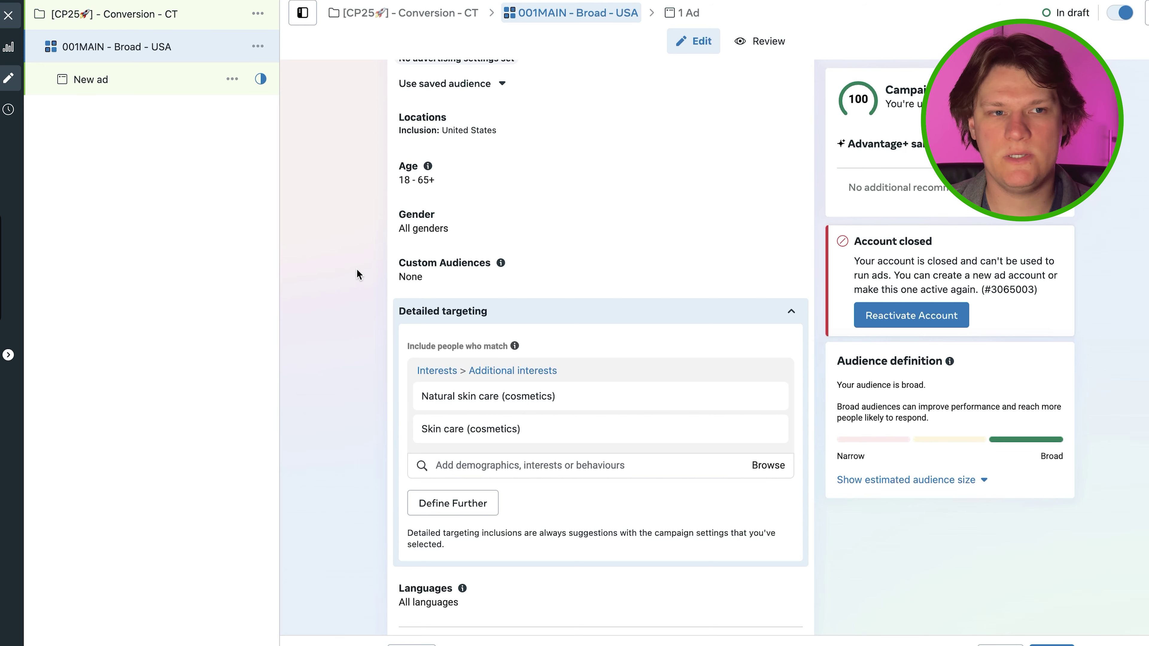
# Step: Examine the option to narrow detailed targeting with a further must-also-match condition, and close the section without adding one
pyautogui.scroll(-3, 350, 271)
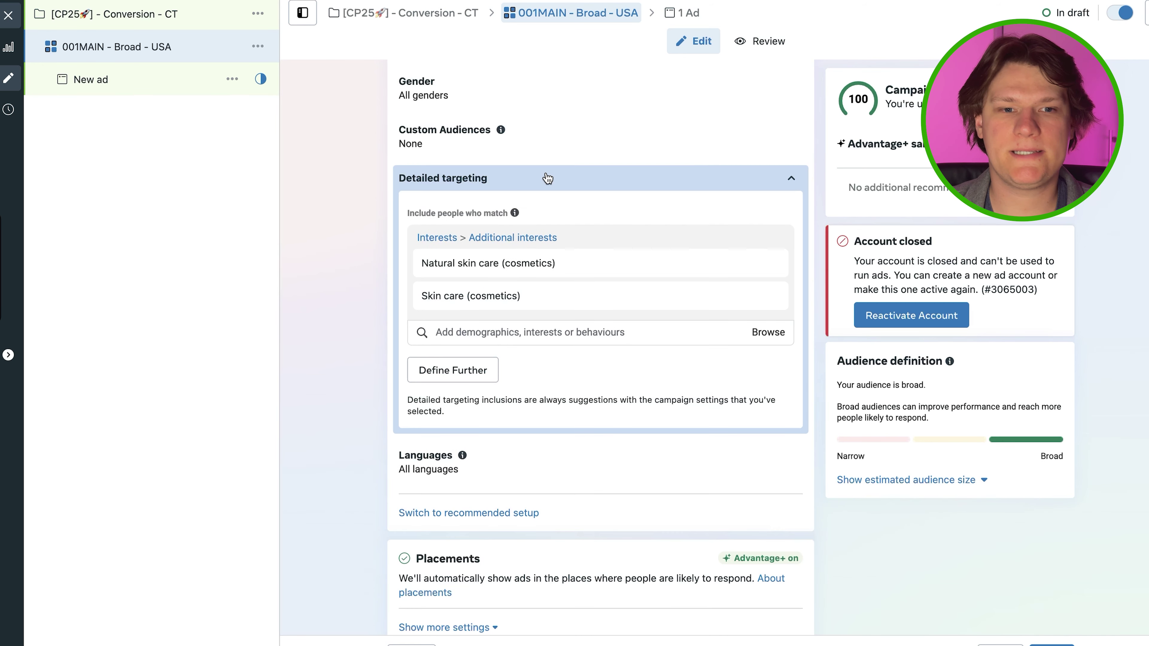
pyautogui.click(475, 372)
pyautogui.scroll(-1, 576, 348)
pyautogui.click(544, 337)
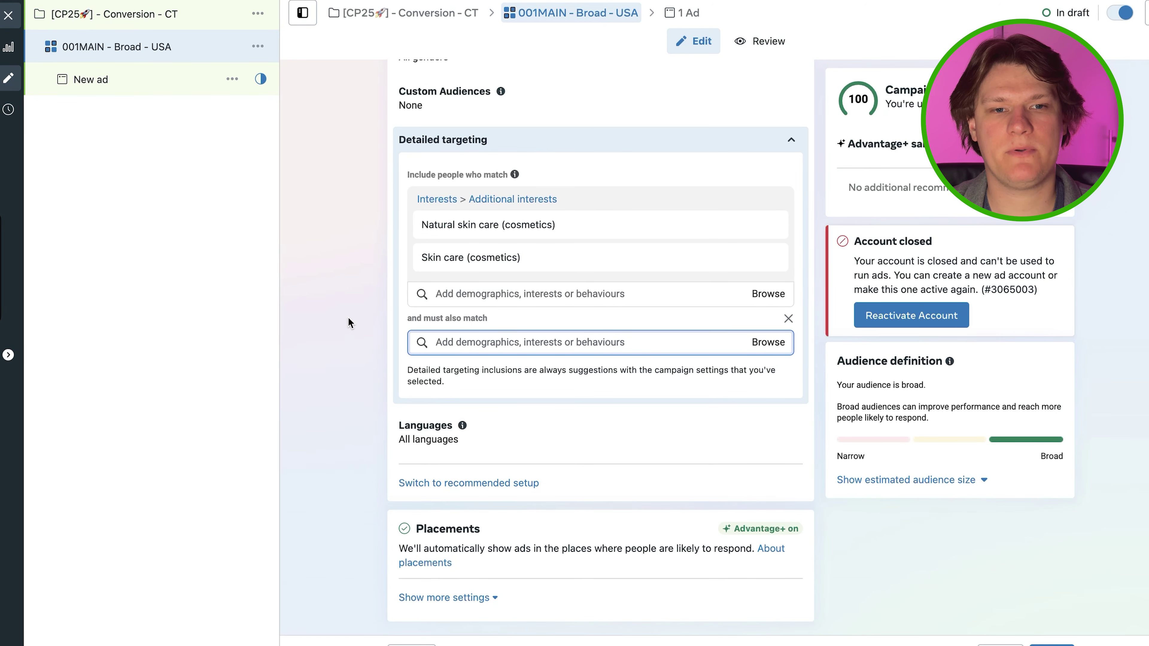
pyautogui.moveTo(634, 257)
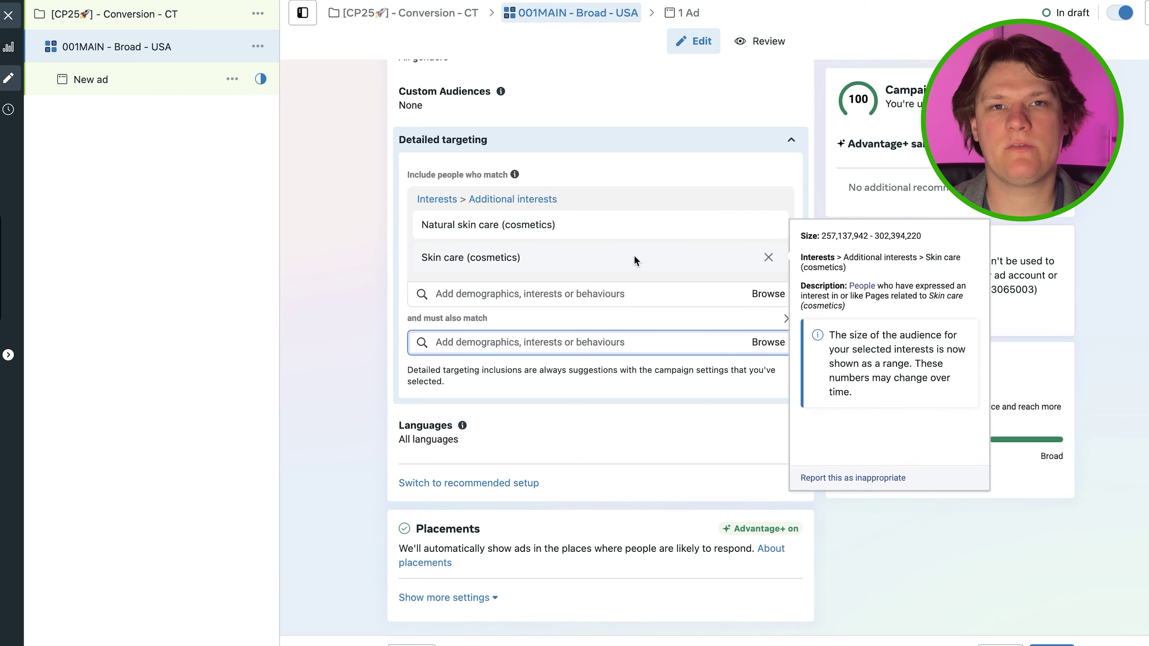
pyautogui.click(525, 139)
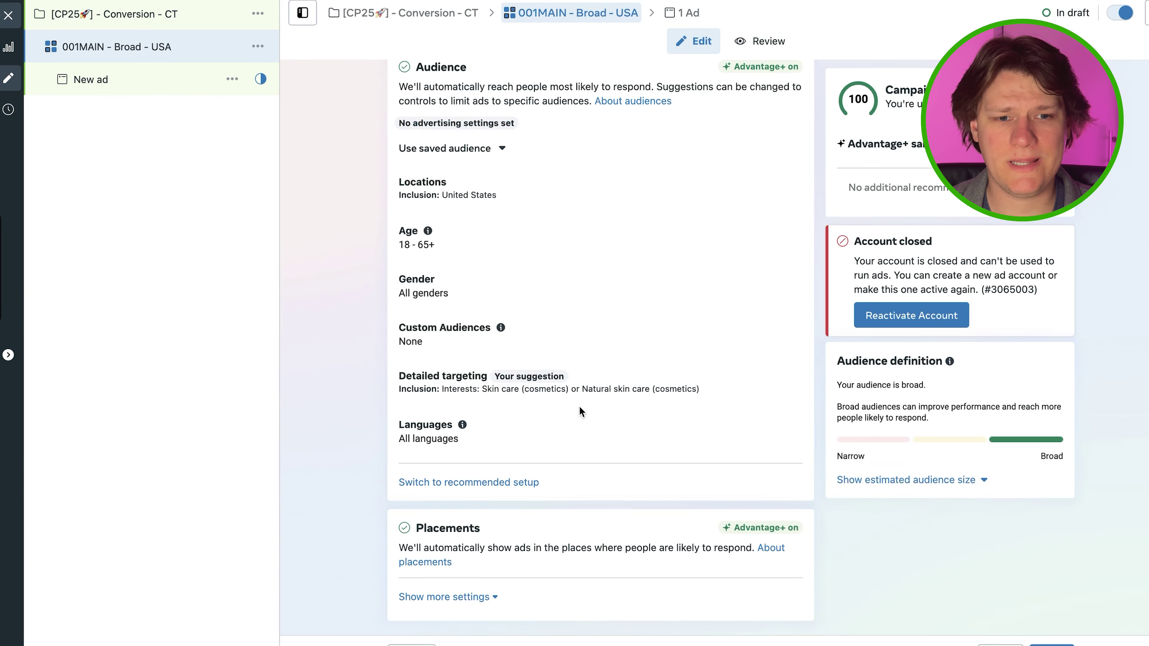
# Step: Examine the ad set's audience language setting and close it without limiting the languages
pyautogui.click(546, 427)
pyautogui.scroll(-2, 586, 303)
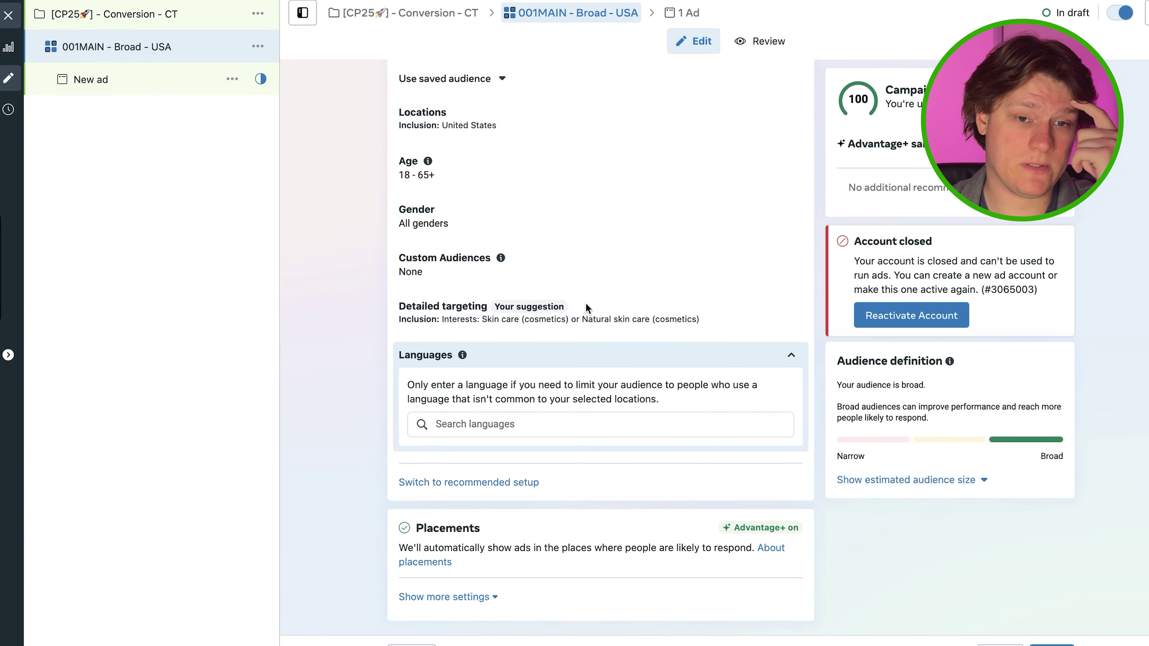
pyautogui.click(523, 354)
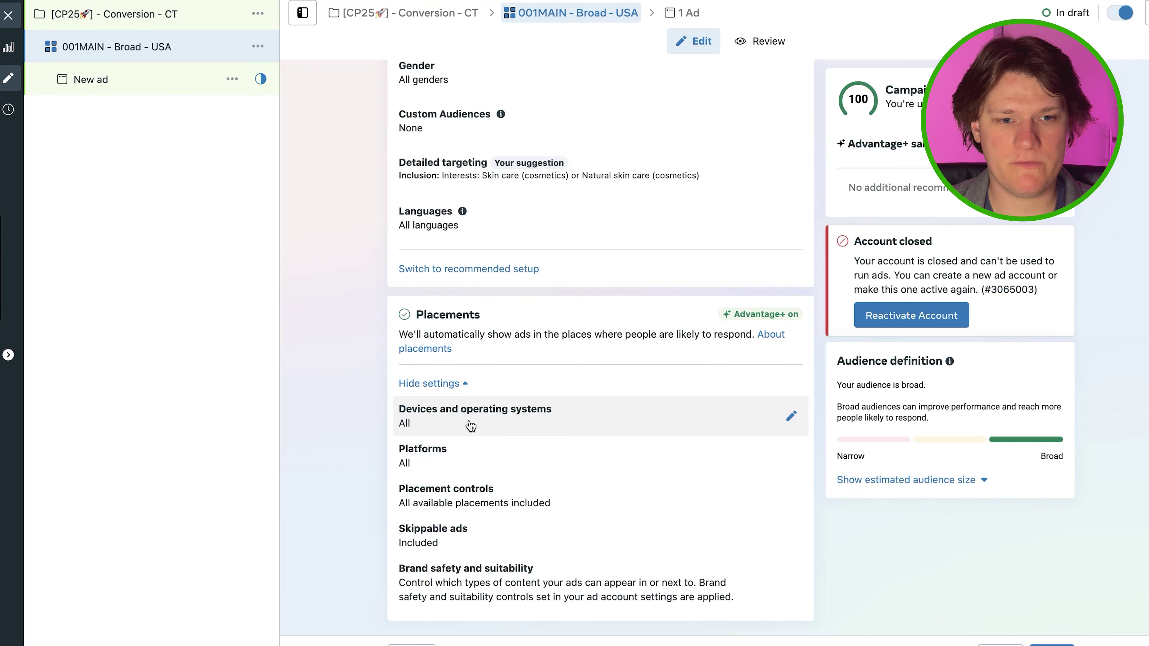
# Step: Examine the device and mobile operating system choices in the ad set's placement settings, leaving them as they are
pyautogui.click(484, 425)
pyautogui.scroll(-2, 588, 398)
pyautogui.click(547, 371)
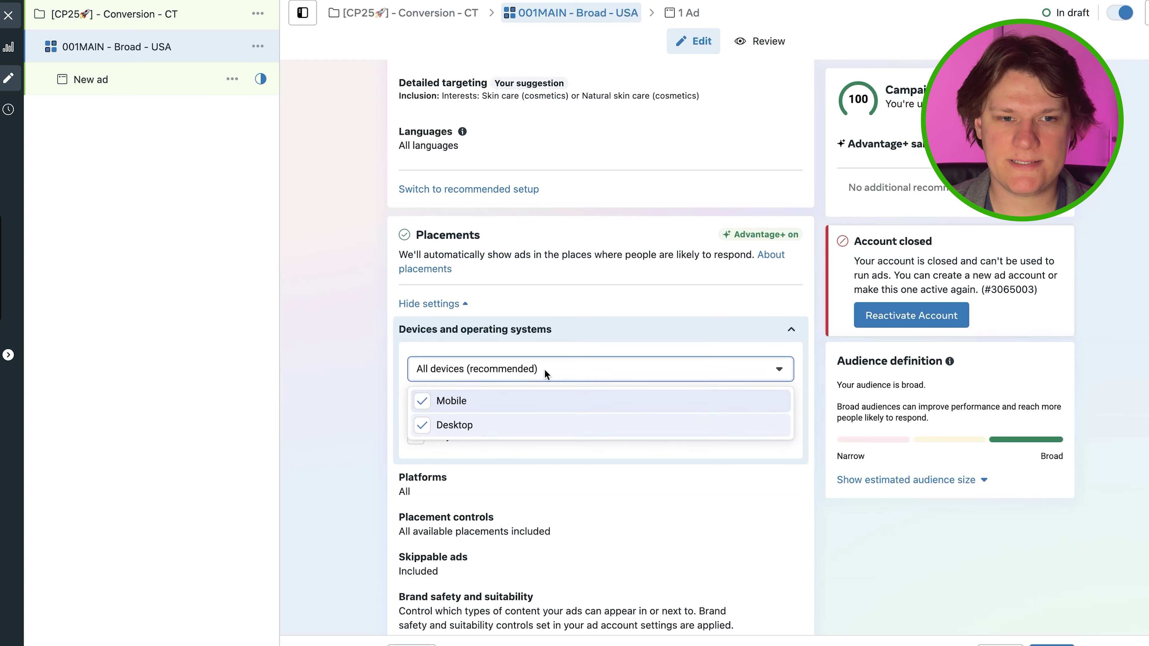
pyautogui.click(544, 370)
pyautogui.click(517, 400)
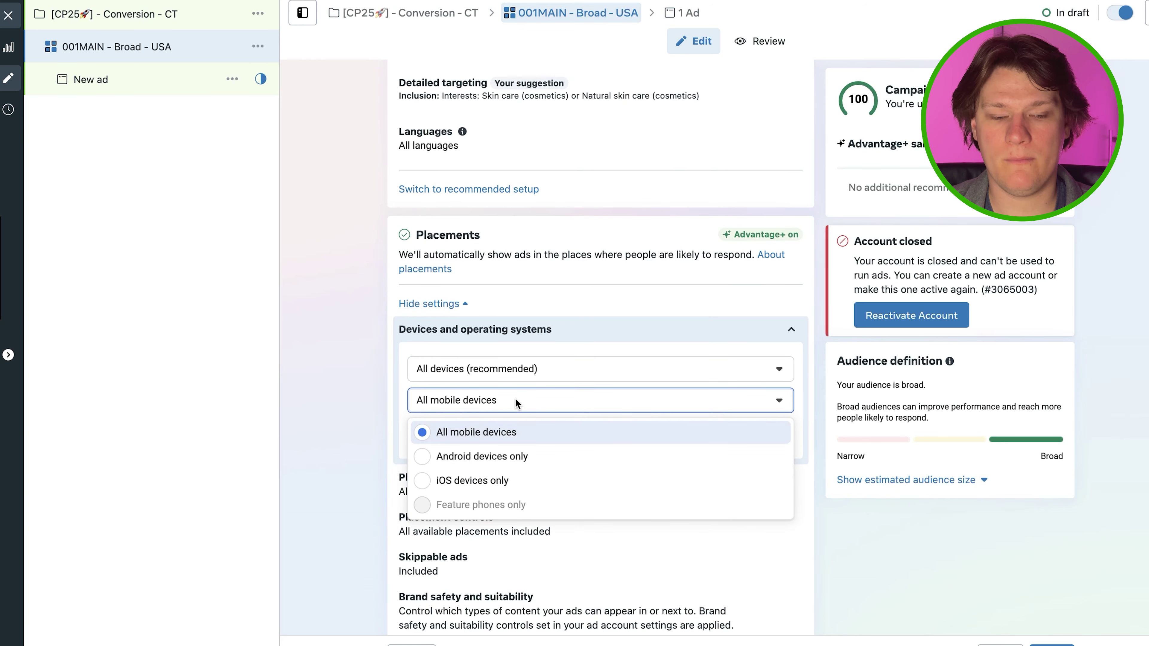
pyautogui.click(516, 400)
pyautogui.click(513, 328)
# Step: Examine which platforms are included in the ad set's placements and close the section without changing them
pyautogui.click(513, 453)
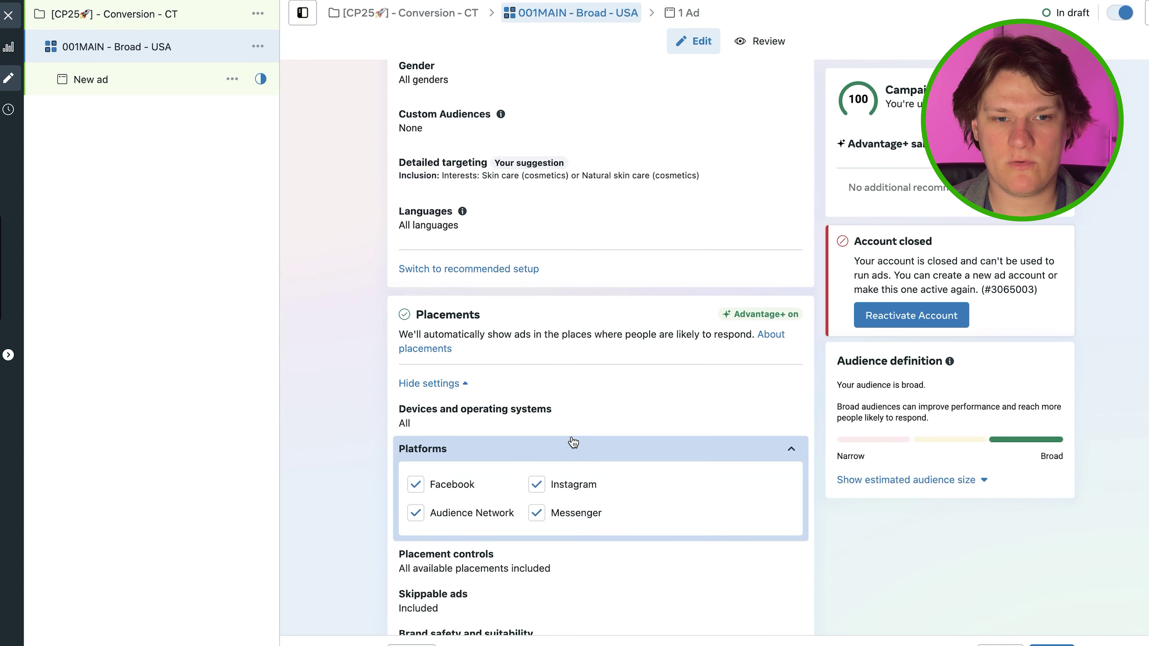
pyautogui.scroll(-1, 567, 446)
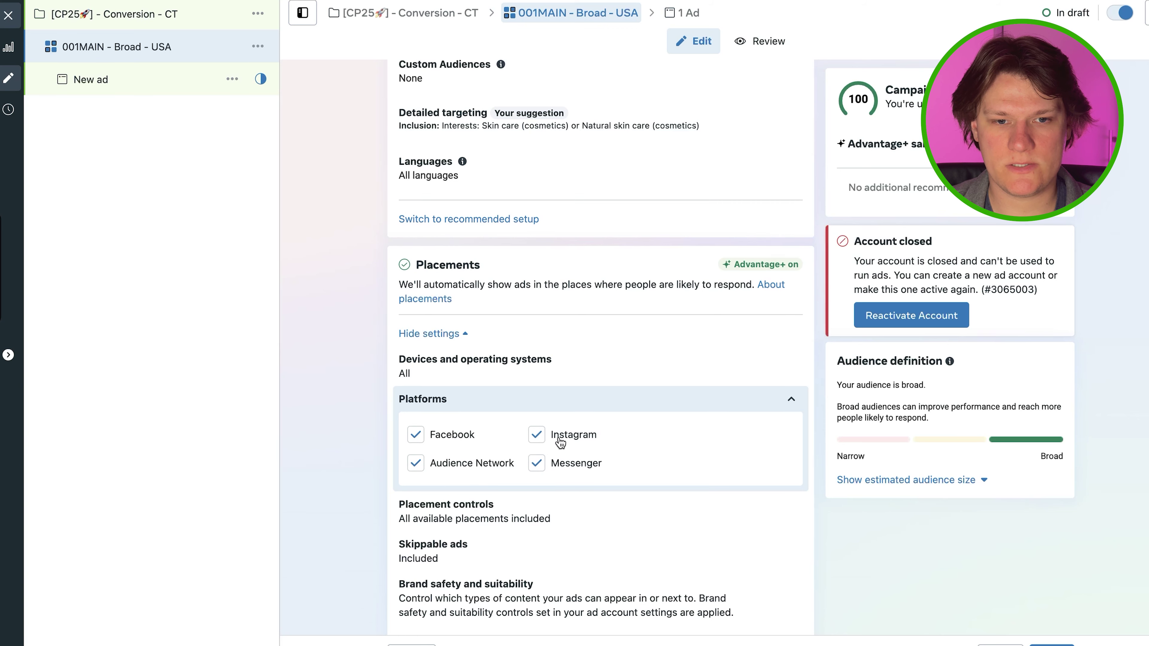
pyautogui.click(566, 400)
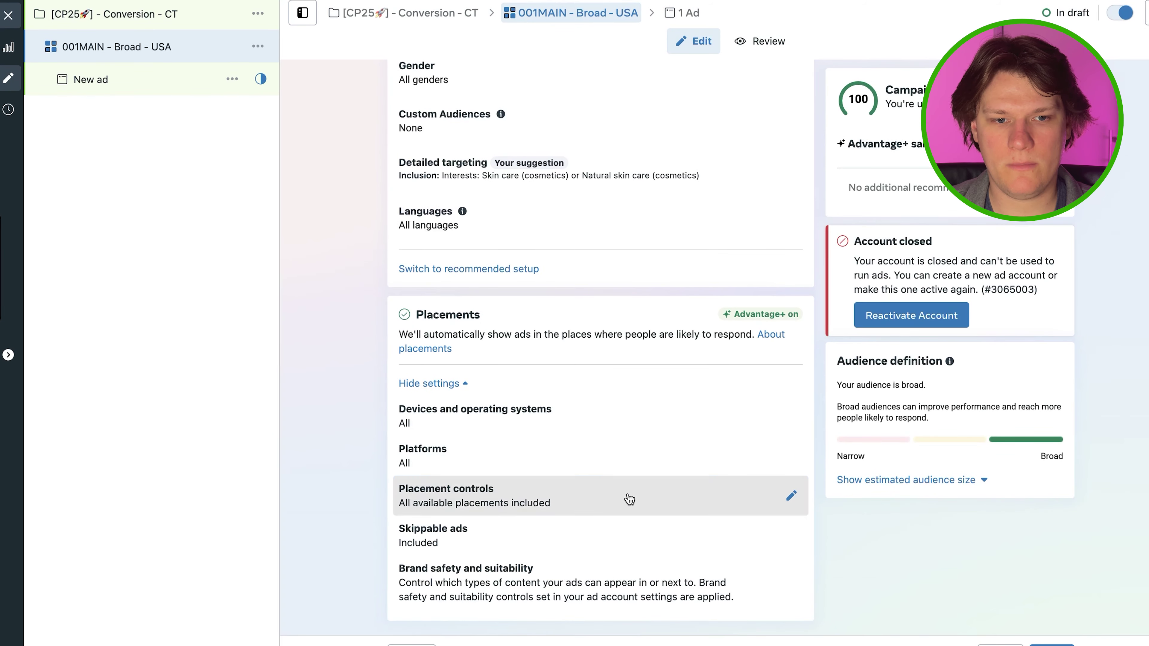
# Step: Examine the placement controls, including the in-stream ads and search results placements, and close them without changes
pyautogui.click(629, 499)
pyautogui.click(418, 413)
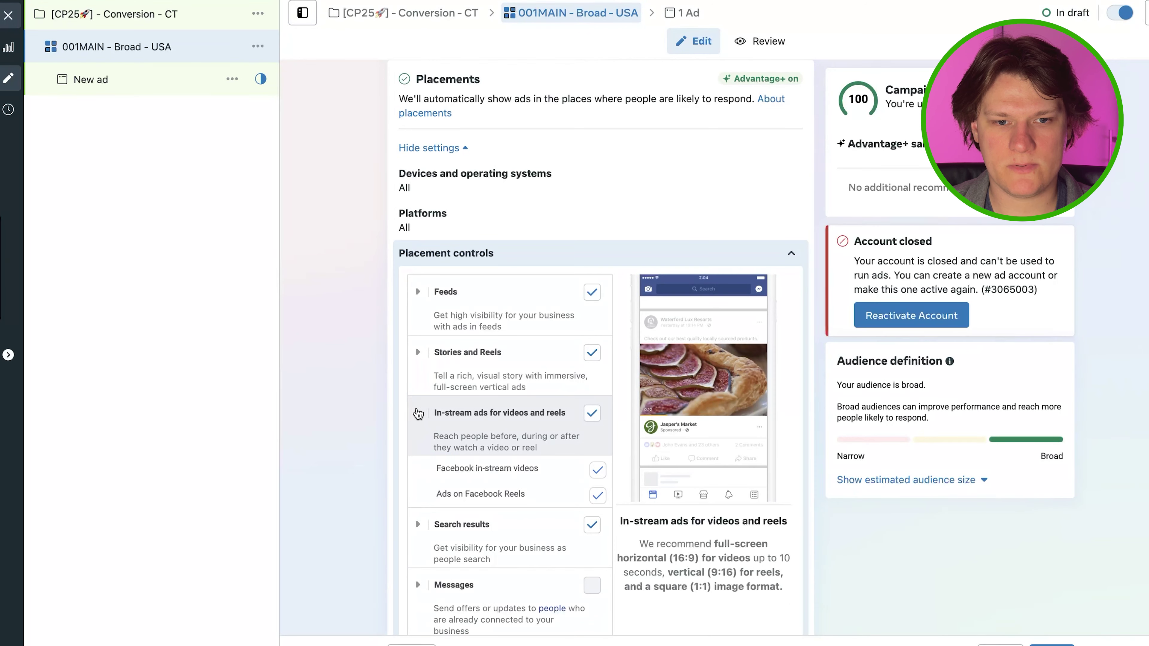
pyautogui.click(418, 413)
pyautogui.click(633, 253)
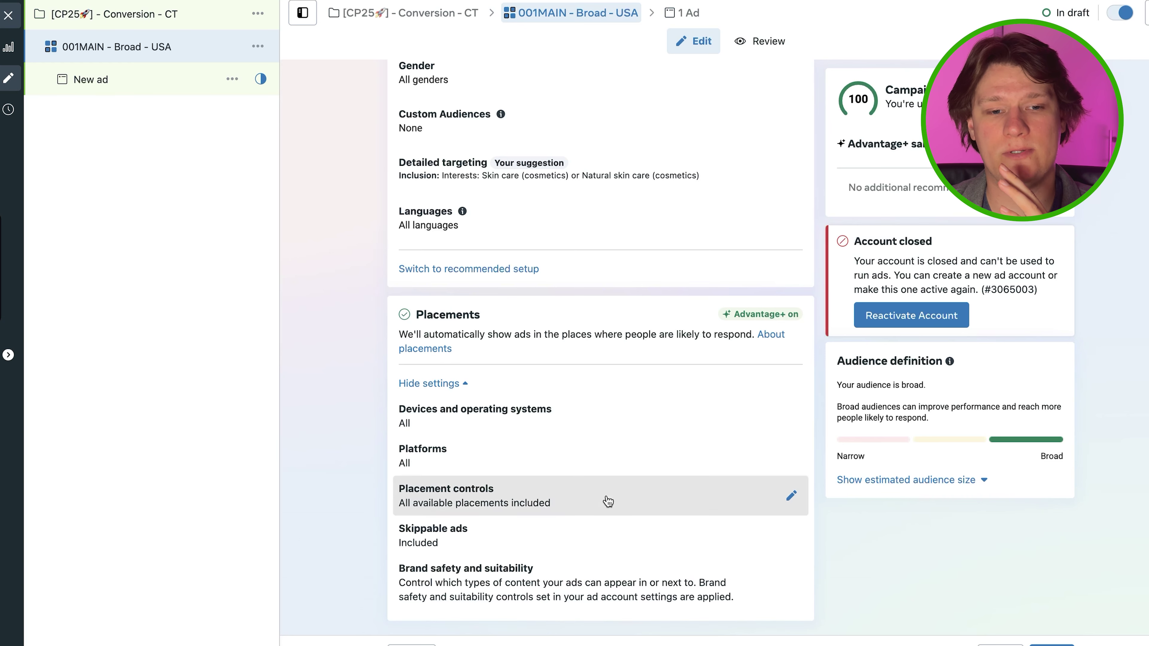
pyautogui.click(608, 501)
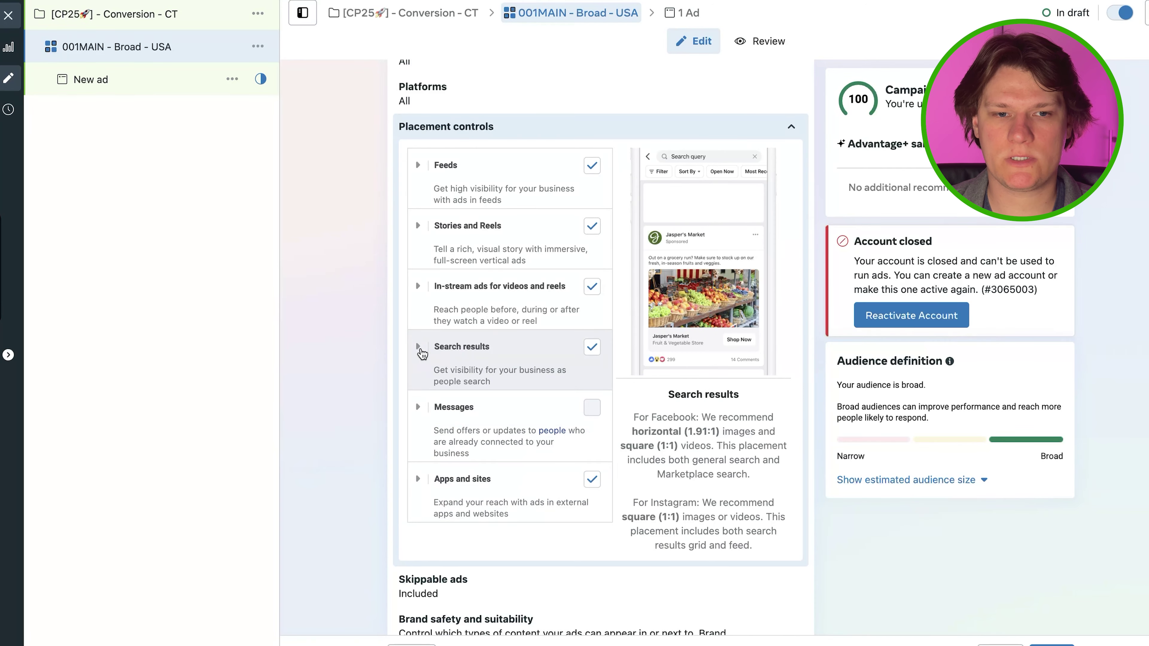
pyautogui.click(421, 352)
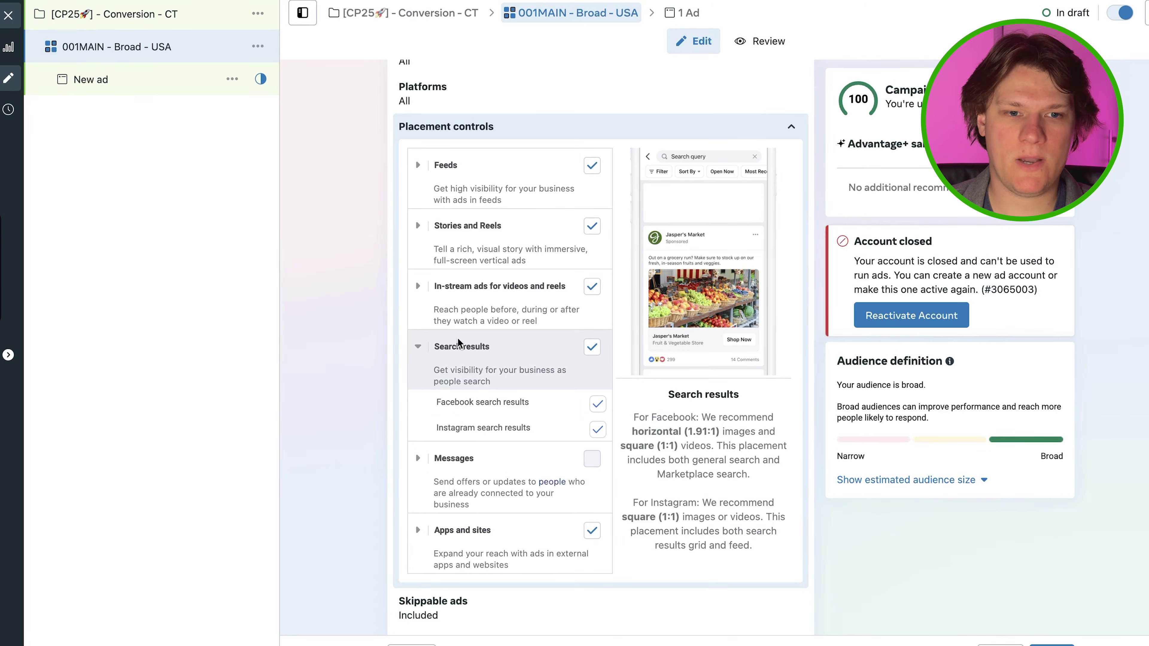
pyautogui.click(419, 351)
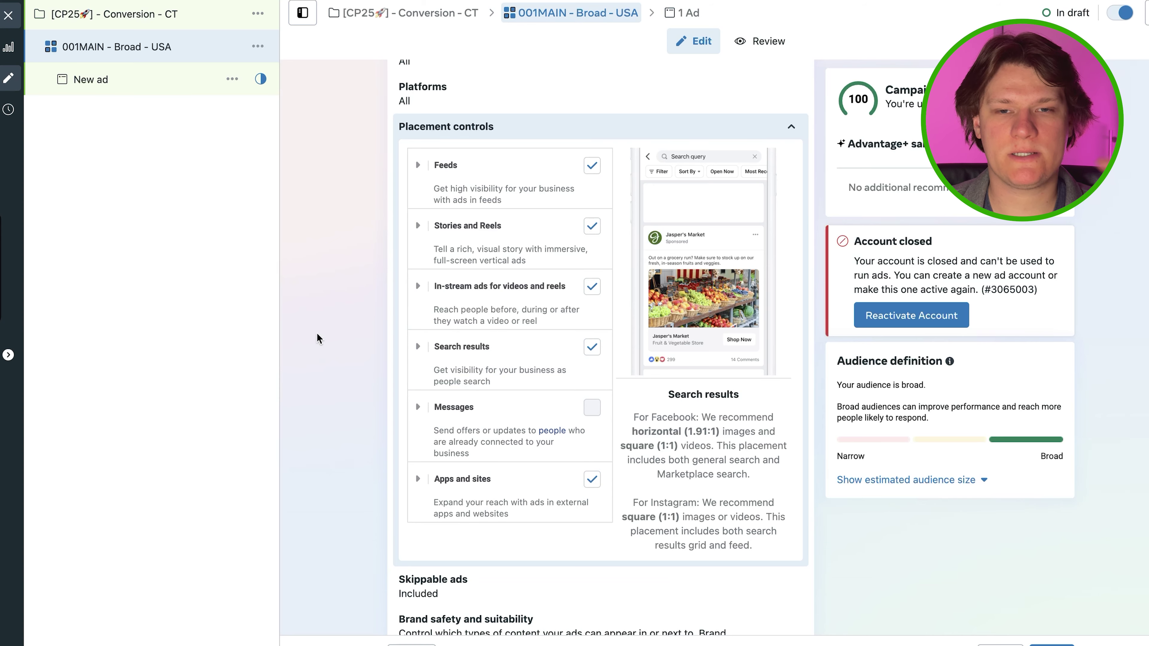
pyautogui.scroll(-2, 318, 338)
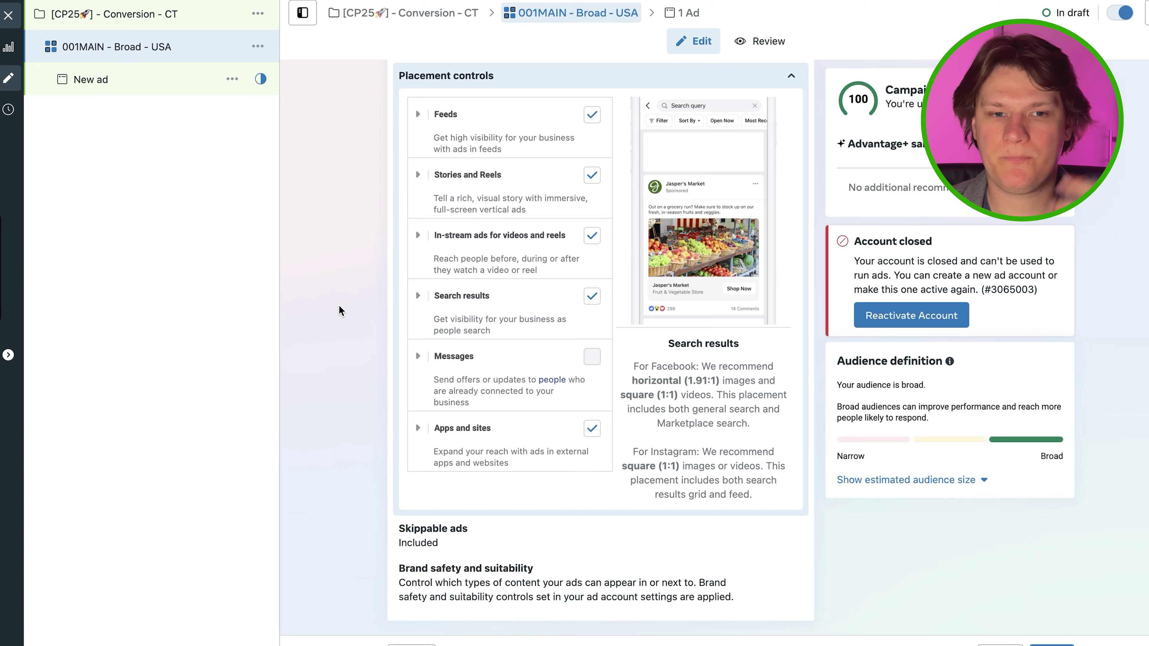
pyautogui.scroll(1, 339, 311)
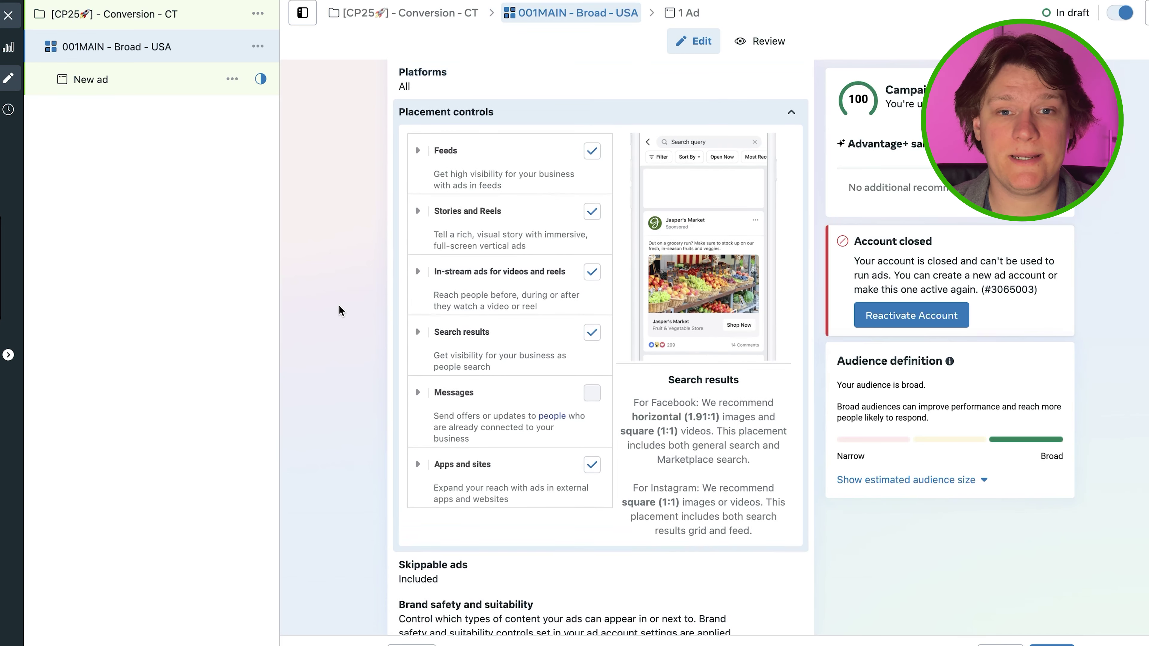
pyautogui.click(618, 116)
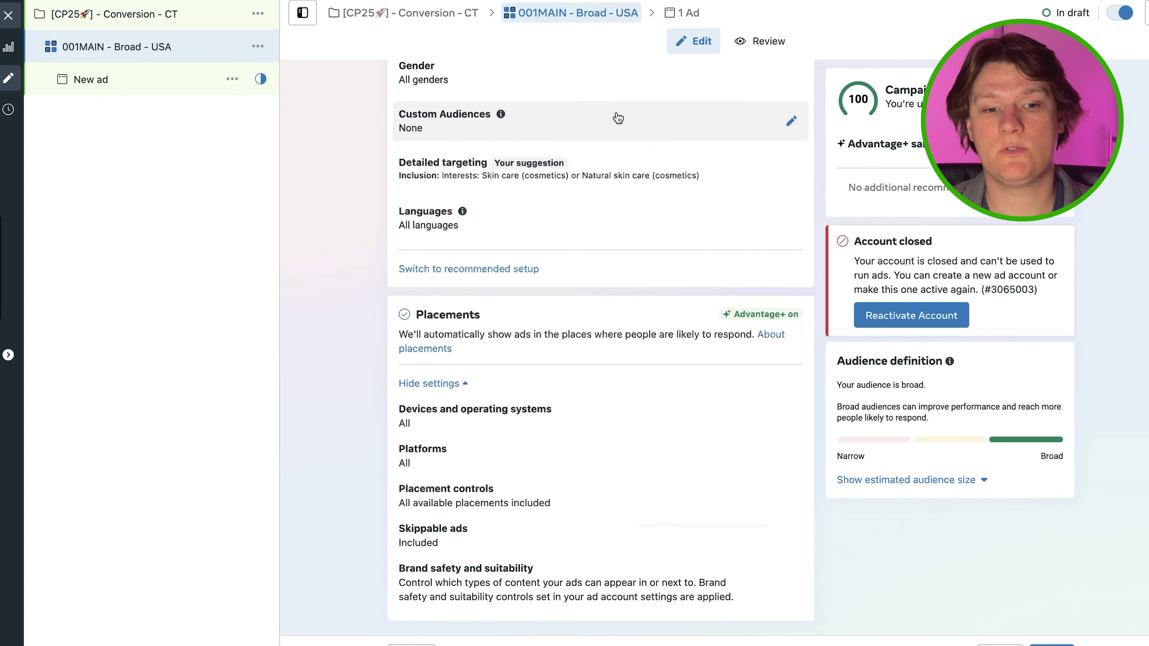
# Step: Examine the brand safety and suitability options, including the block lists, and close the section without changes
pyautogui.click(552, 599)
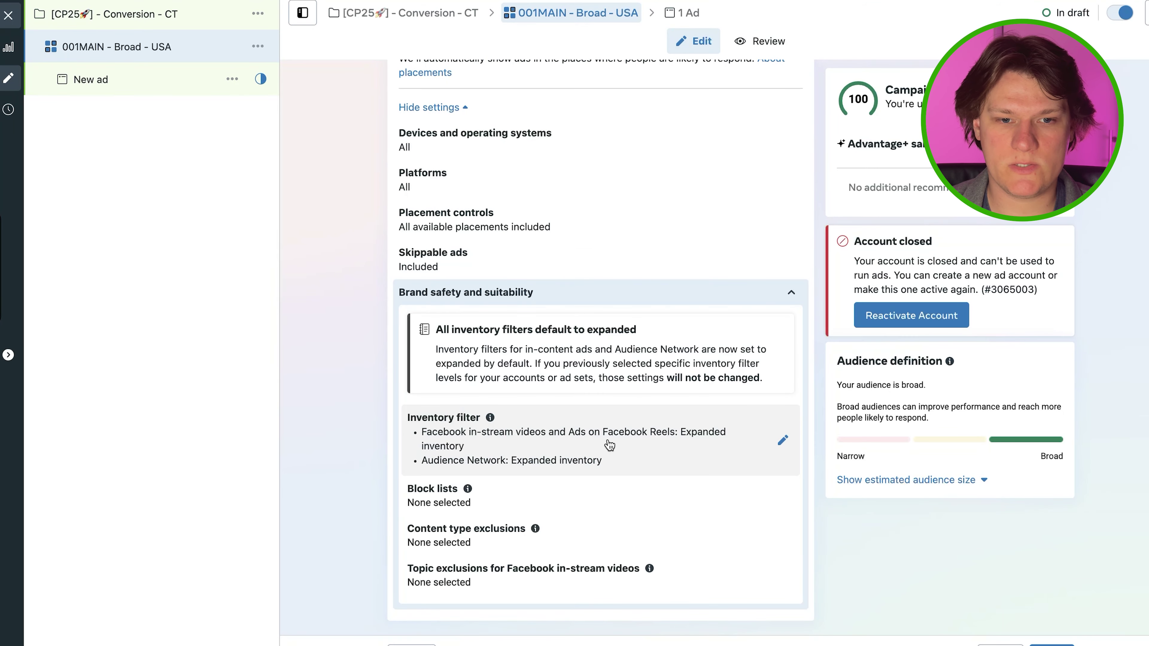
pyautogui.click(600, 498)
pyautogui.scroll(-1, 639, 498)
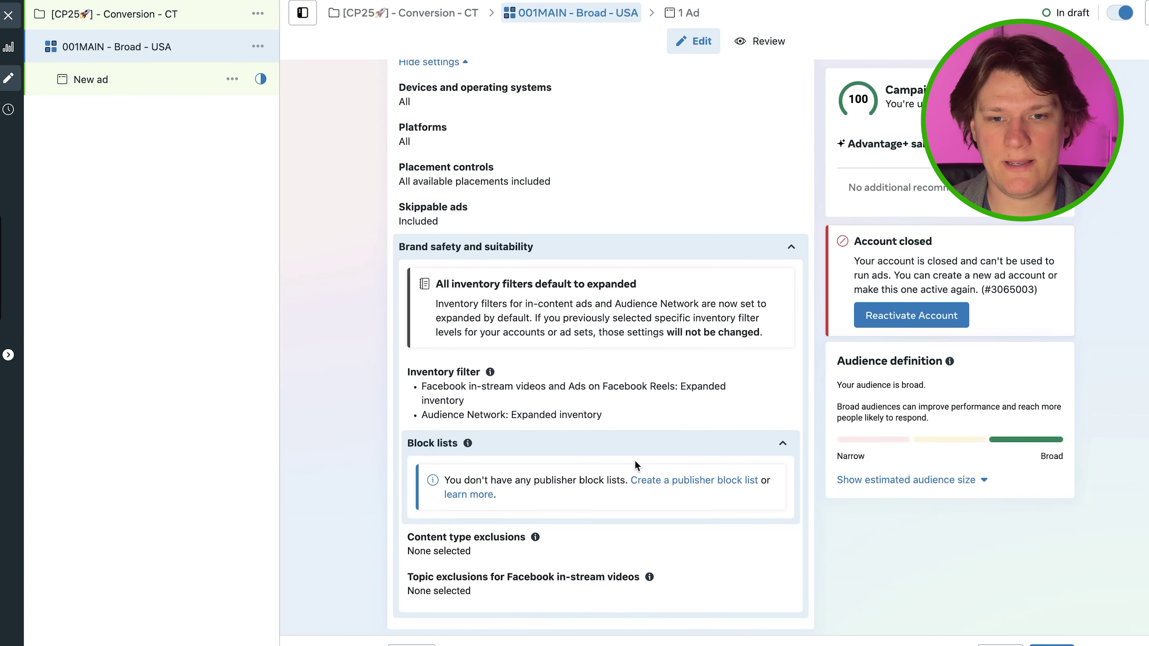
pyautogui.click(640, 443)
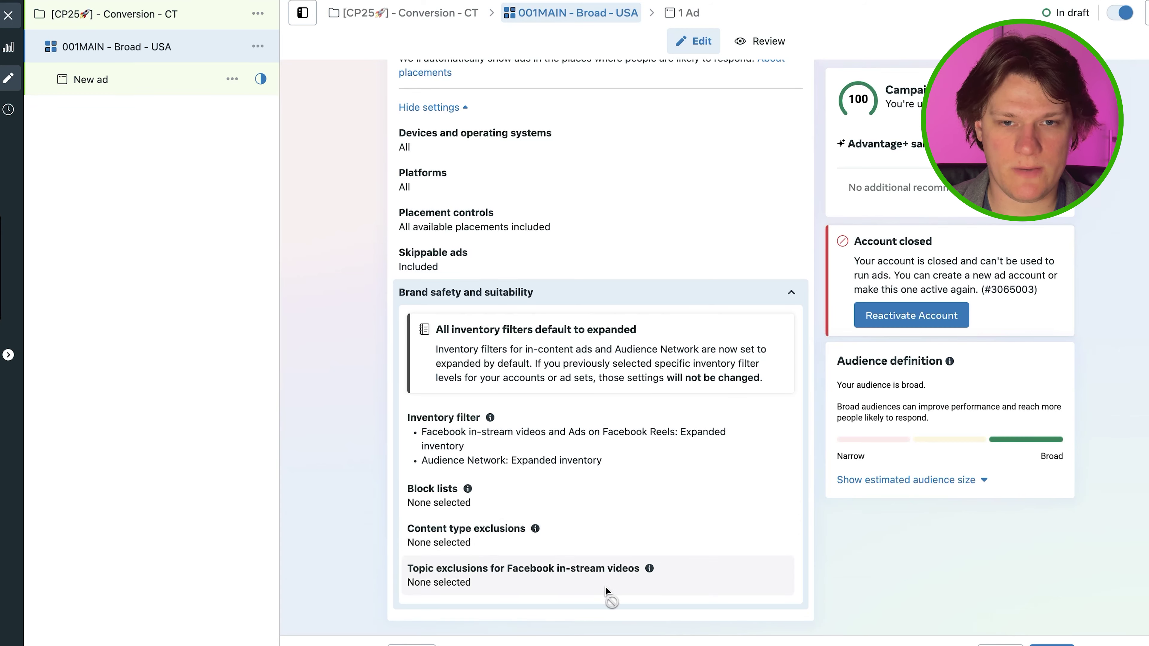
pyautogui.click(702, 289)
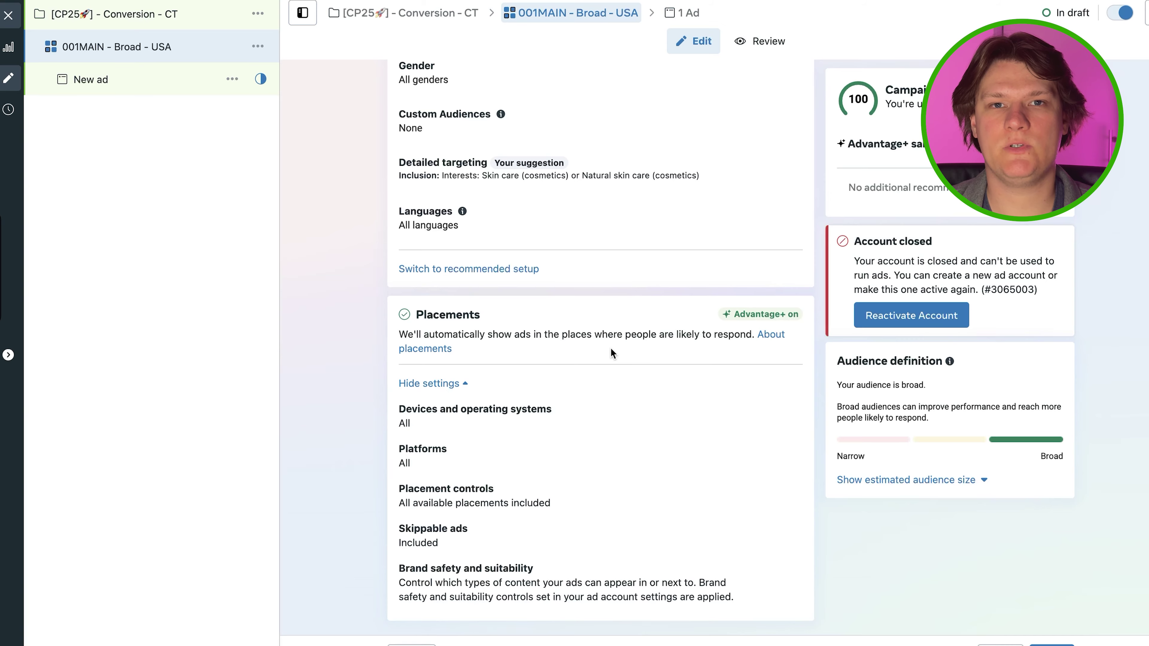
# Step: Open the new ad under the 001MAIN - Broad - USA ad set and rename it 001-1
pyautogui.scroll(10, 613, 350)
pyautogui.scroll(-10, 624, 345)
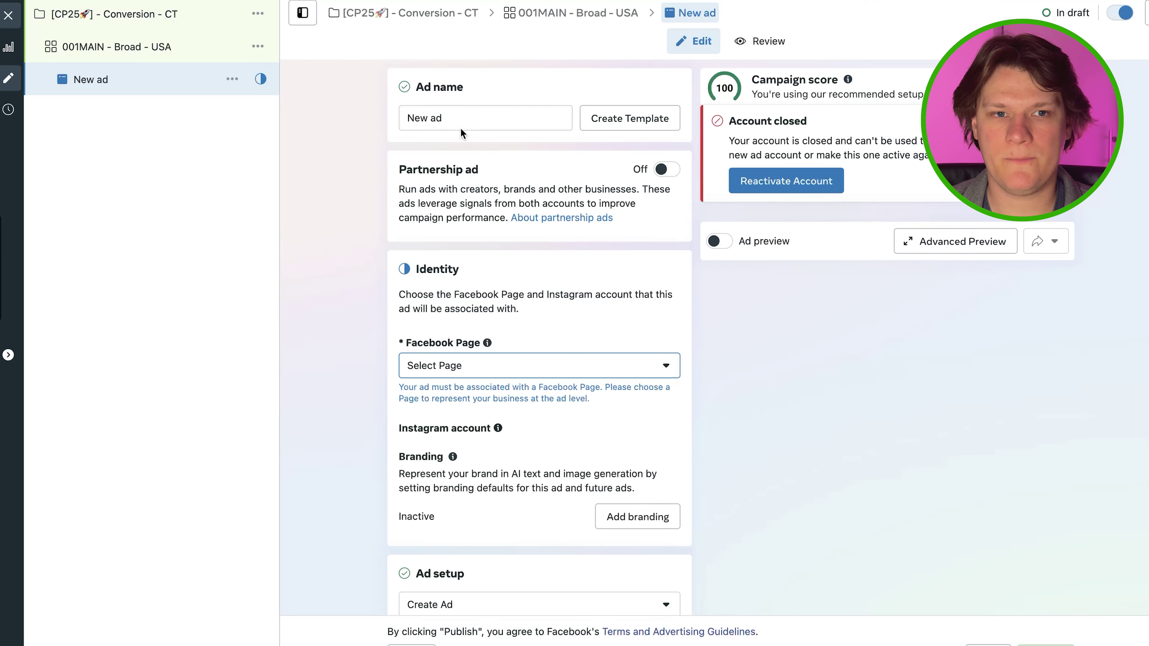
pyautogui.click(457, 117)
pyautogui.doubleClick(458, 117)
pyautogui.hotkey('ctrl', 'a')
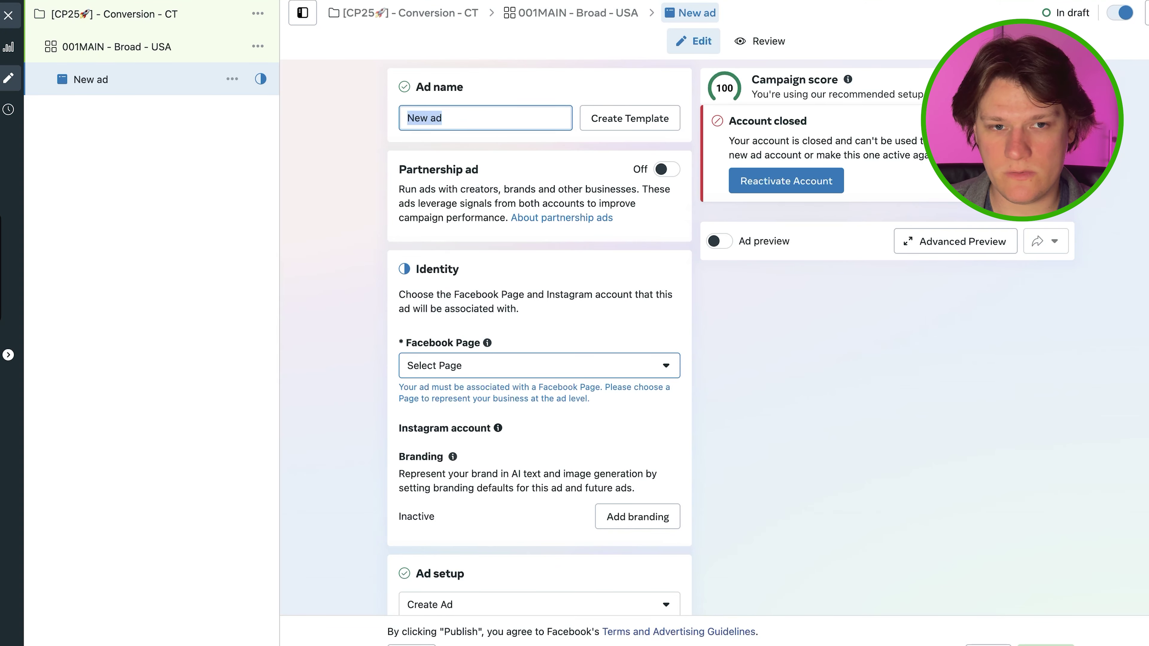
pyautogui.write('001-1')
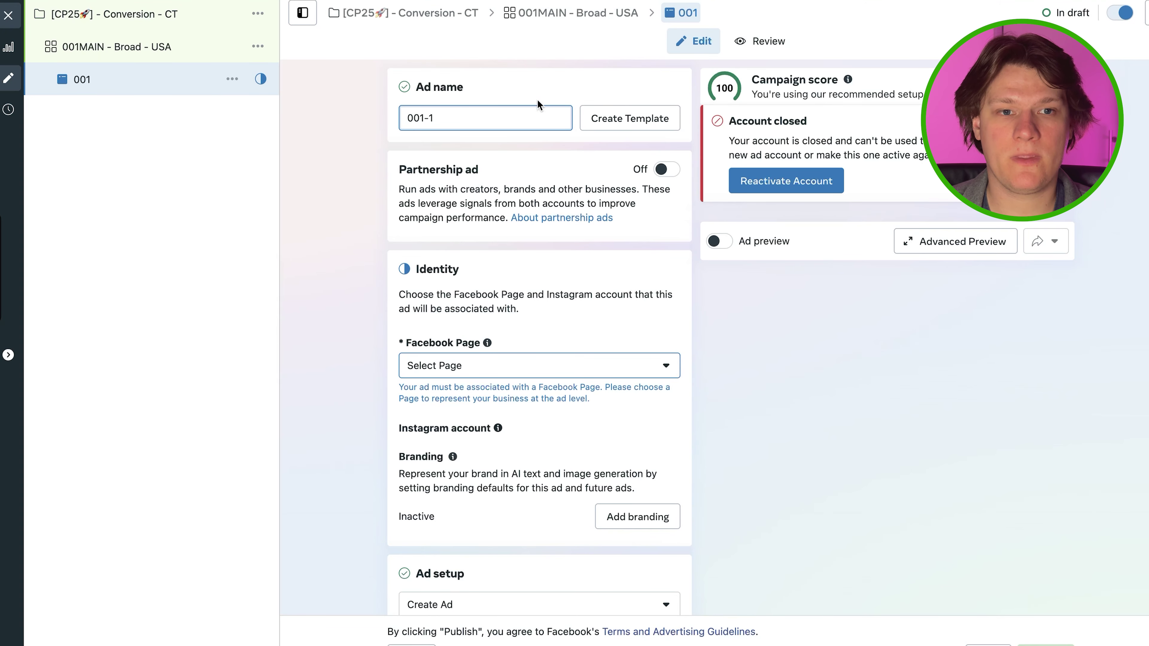
pyautogui.click(296, 127)
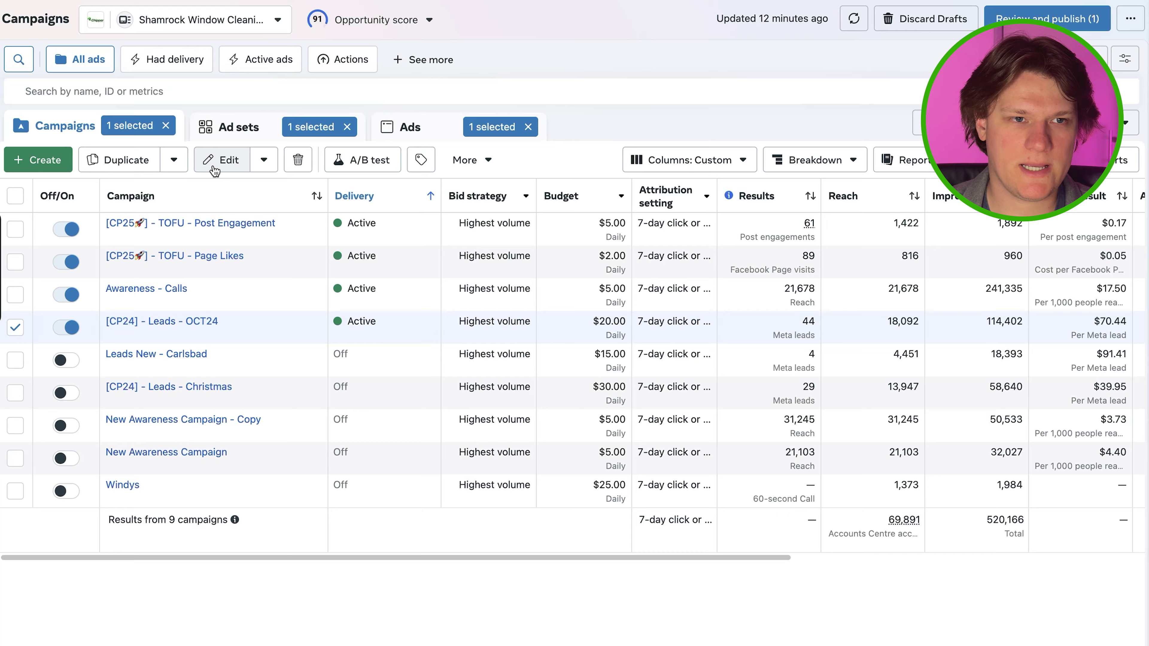
# Step: Examine the numbered ad set names in the [CP24] - Leads - OCT24 campaign, and return to the draft ad's name
pyautogui.click(139, 326)
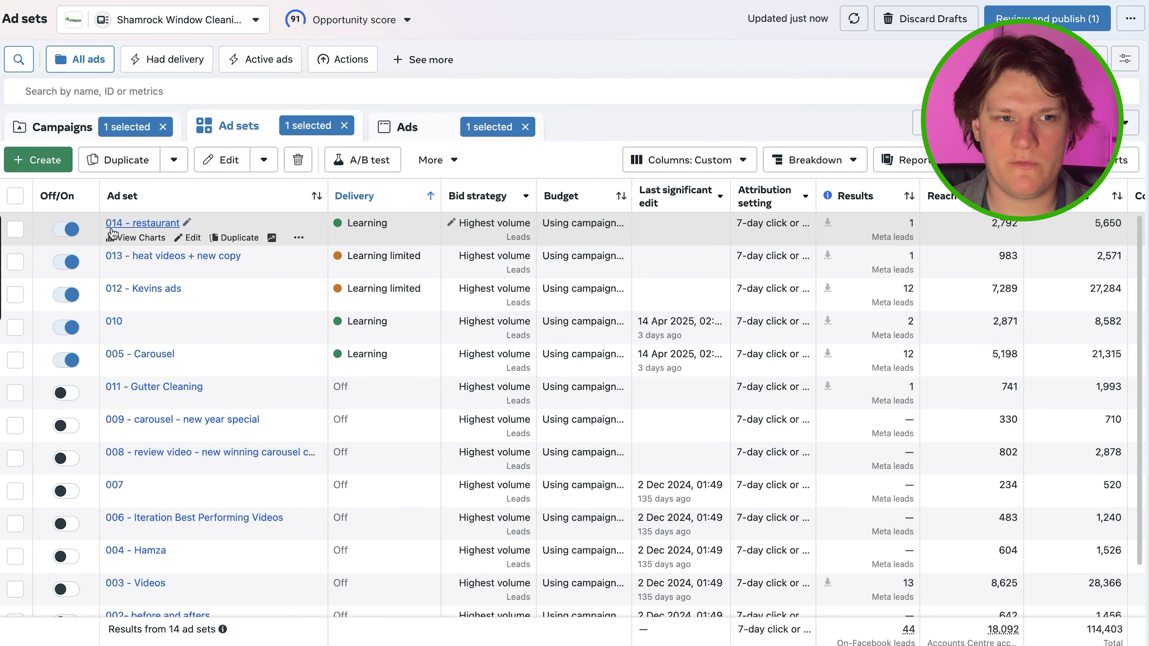
pyautogui.scroll(-2, 136, 357)
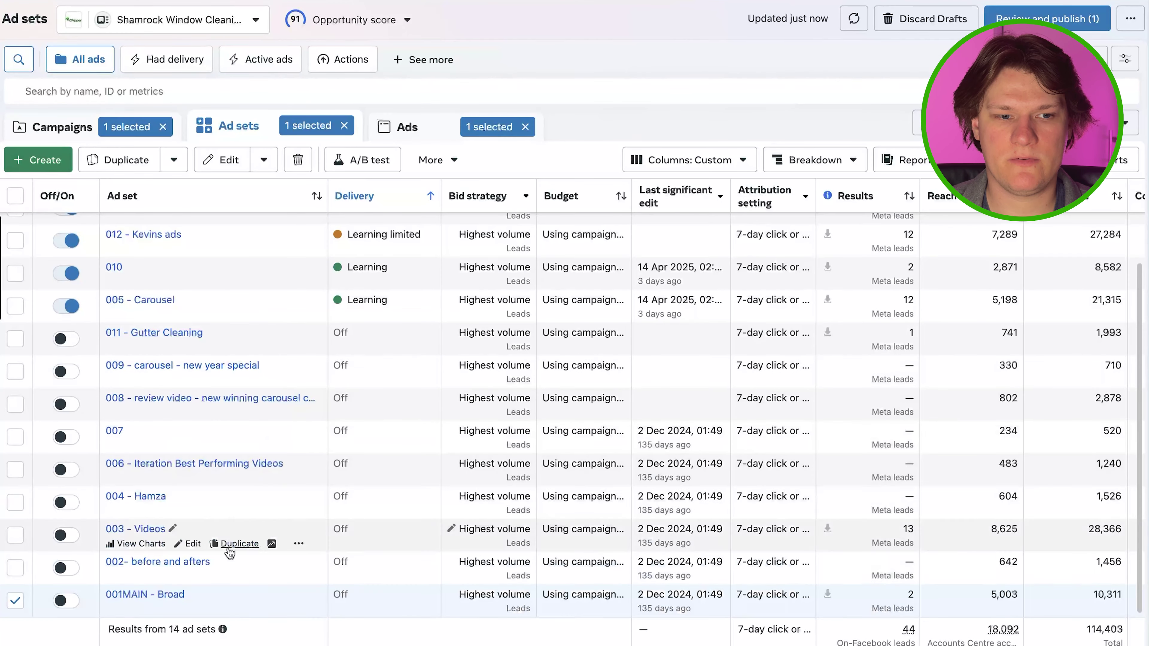
pyautogui.scroll(2, 153, 366)
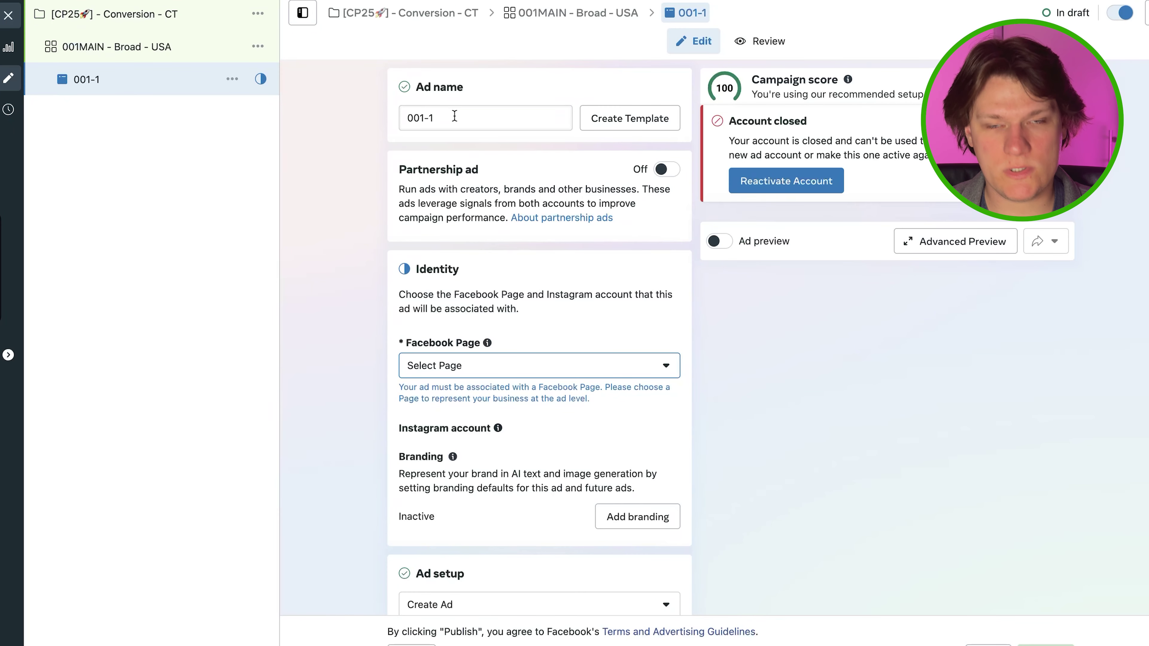
pyautogui.click(454, 115)
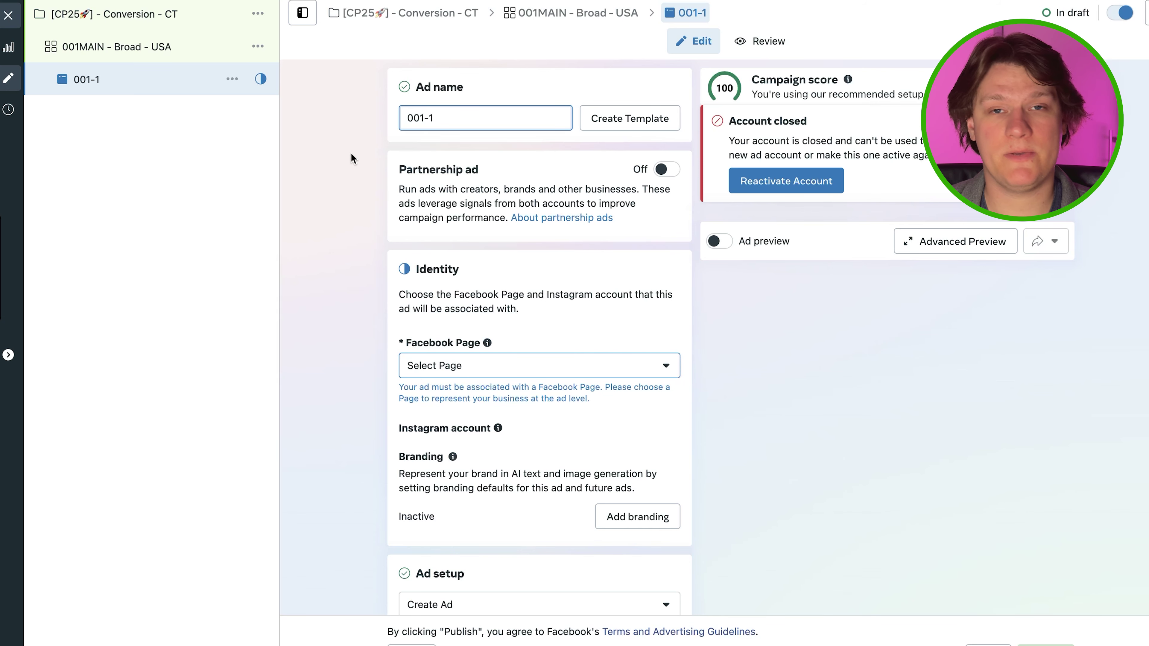
# Step: Review the ad's identity and branding settings, and turn on the ad preview
pyautogui.scroll(-3, 352, 158)
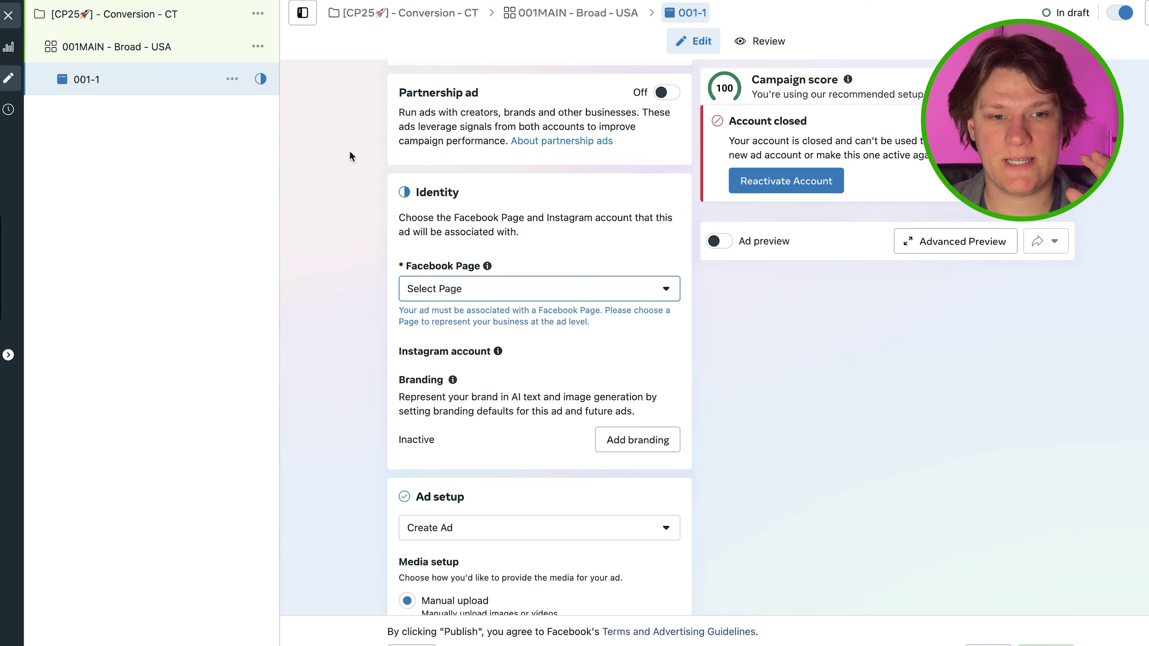
pyautogui.scroll(-2, 348, 159)
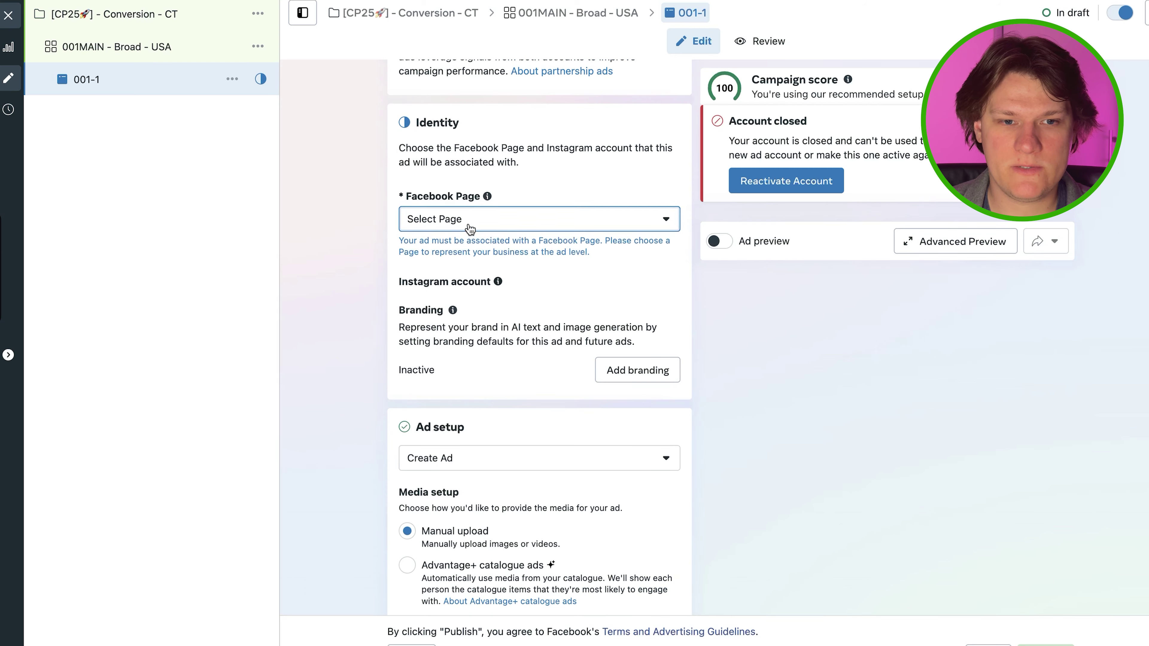
pyautogui.scroll(-4, 454, 253)
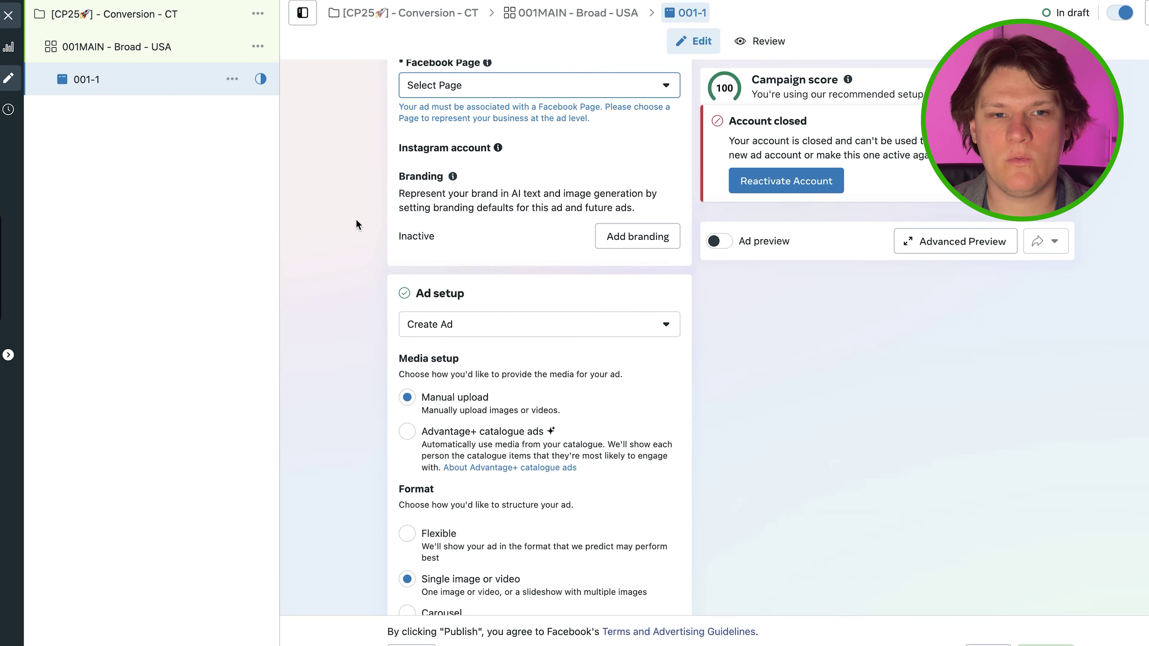
pyautogui.moveTo(501, 193); pyautogui.dragTo(629, 194)
pyautogui.click(546, 204)
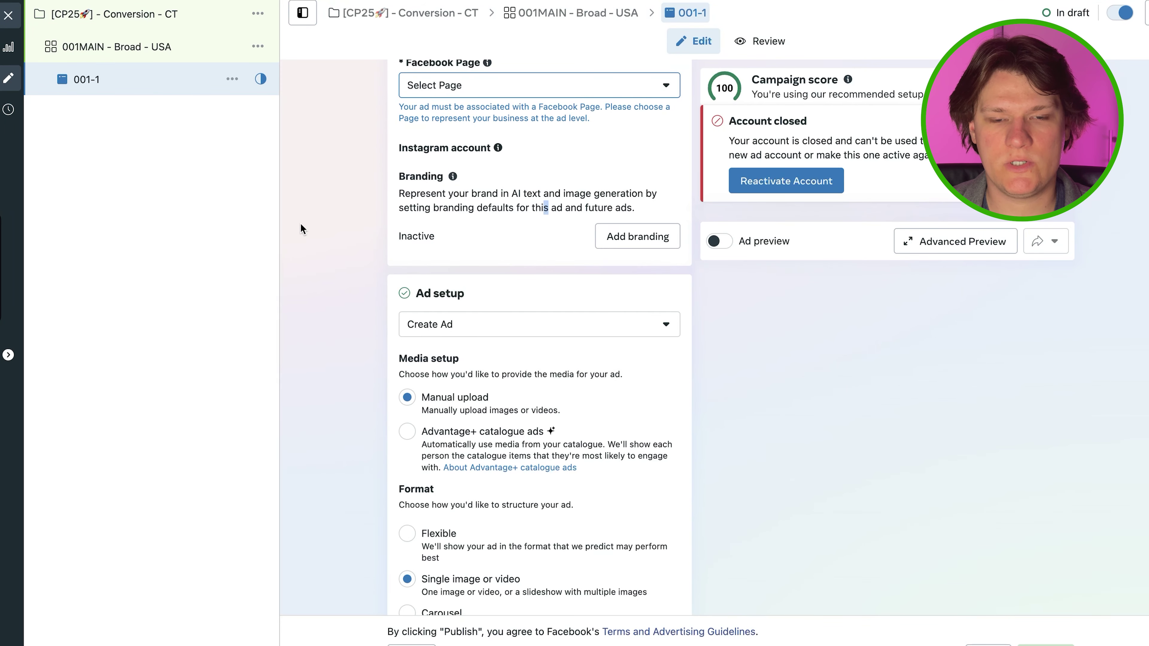
pyautogui.click(720, 241)
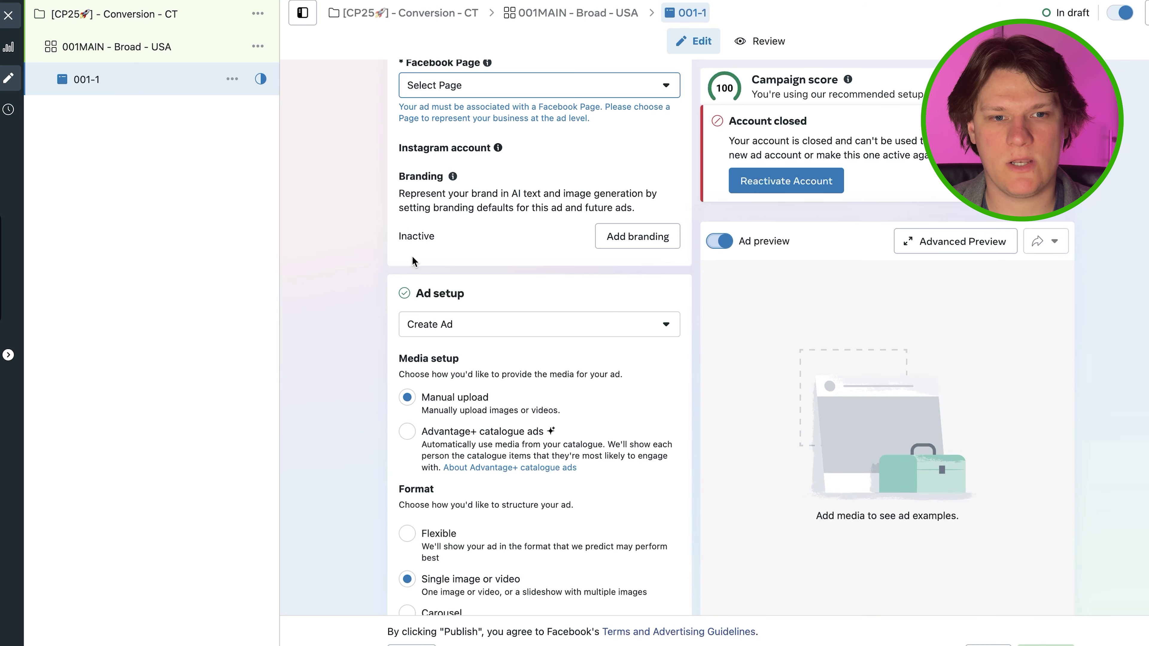
# Step: Turn off multi-advertiser ads in the ad setup, keeping manual upload and the single image or video format
pyautogui.scroll(-5, 408, 261)
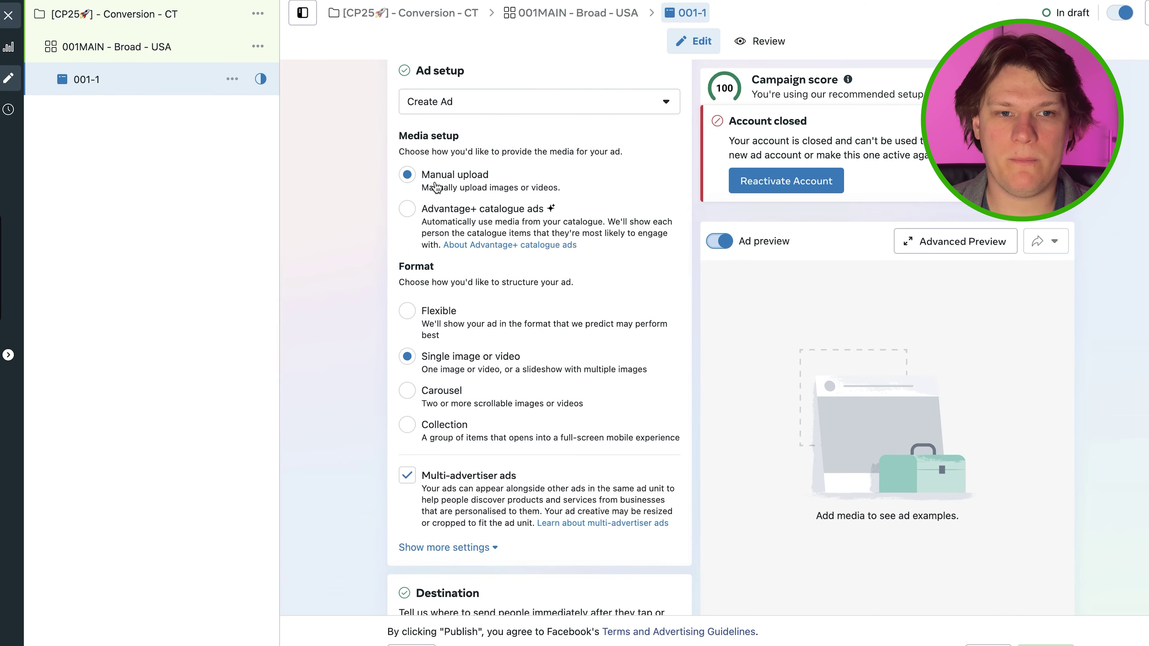
pyautogui.scroll(-5, 549, 364)
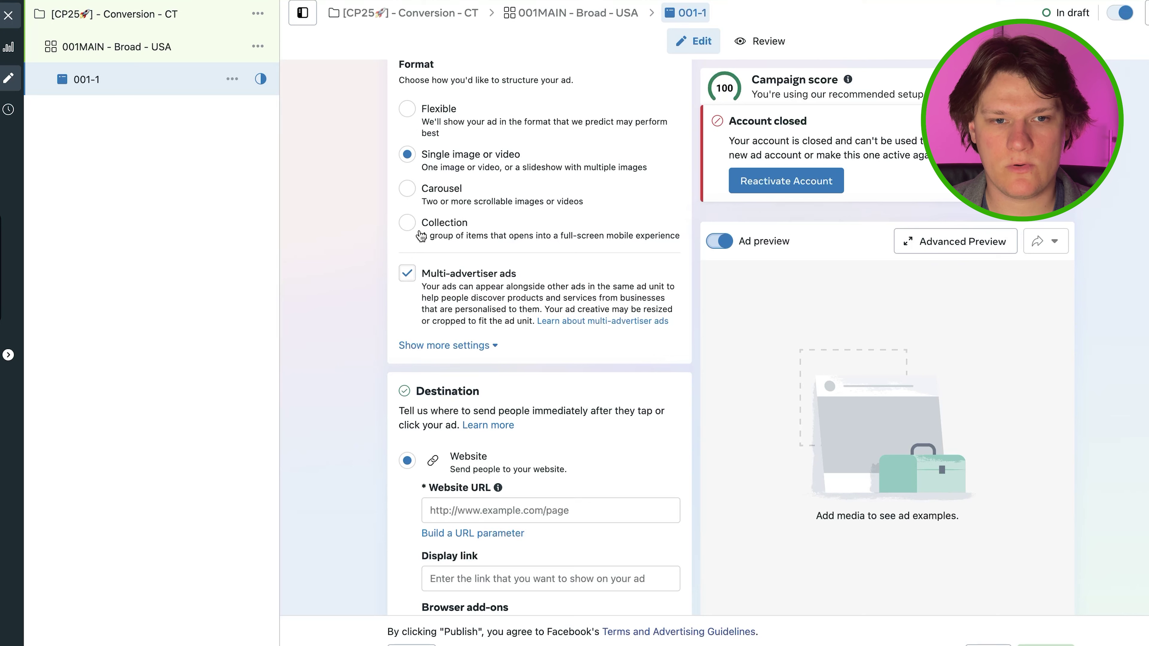
pyautogui.click(407, 275)
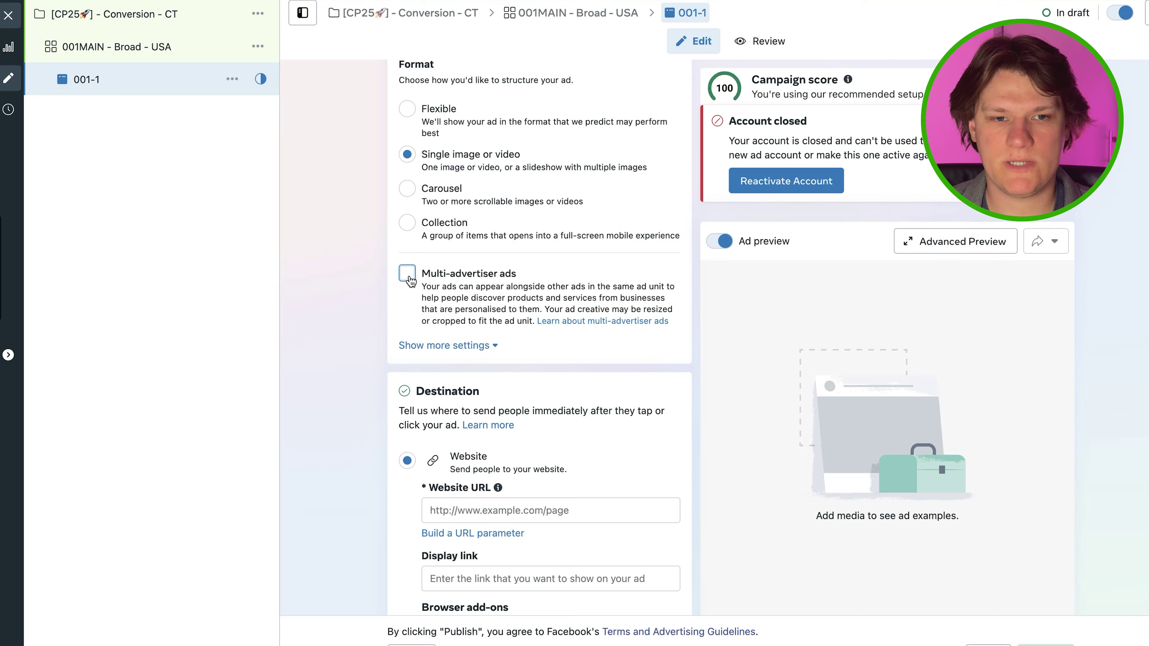
# Step: Set the website destination URL to chipper.be in the ad's Destination settings
pyautogui.click(436, 345)
pyautogui.click(436, 344)
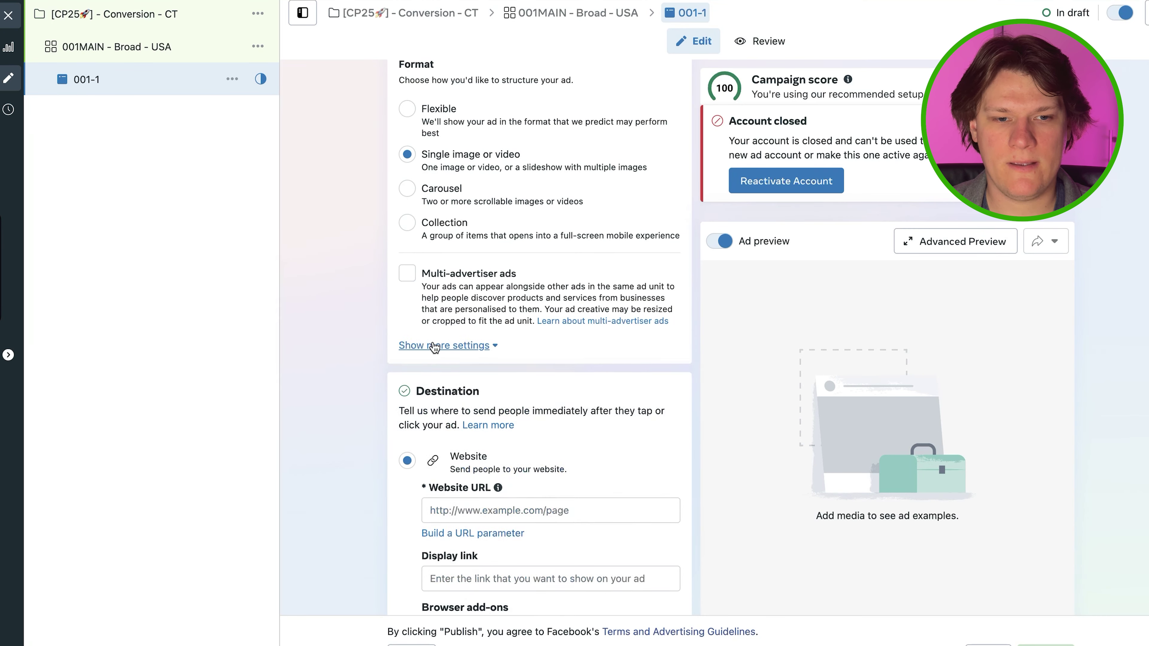
pyautogui.scroll(-6, 486, 328)
pyautogui.click(513, 223)
pyautogui.write('chipper/')
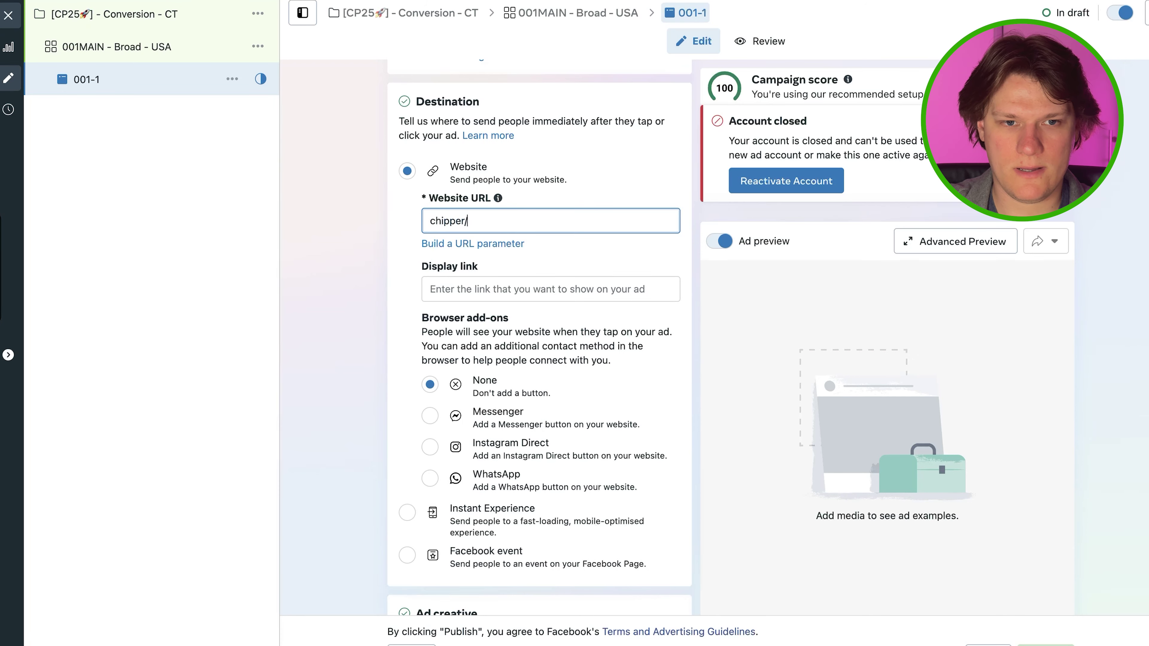
pyautogui.press('BackSpace')
pyautogui.write('.be')
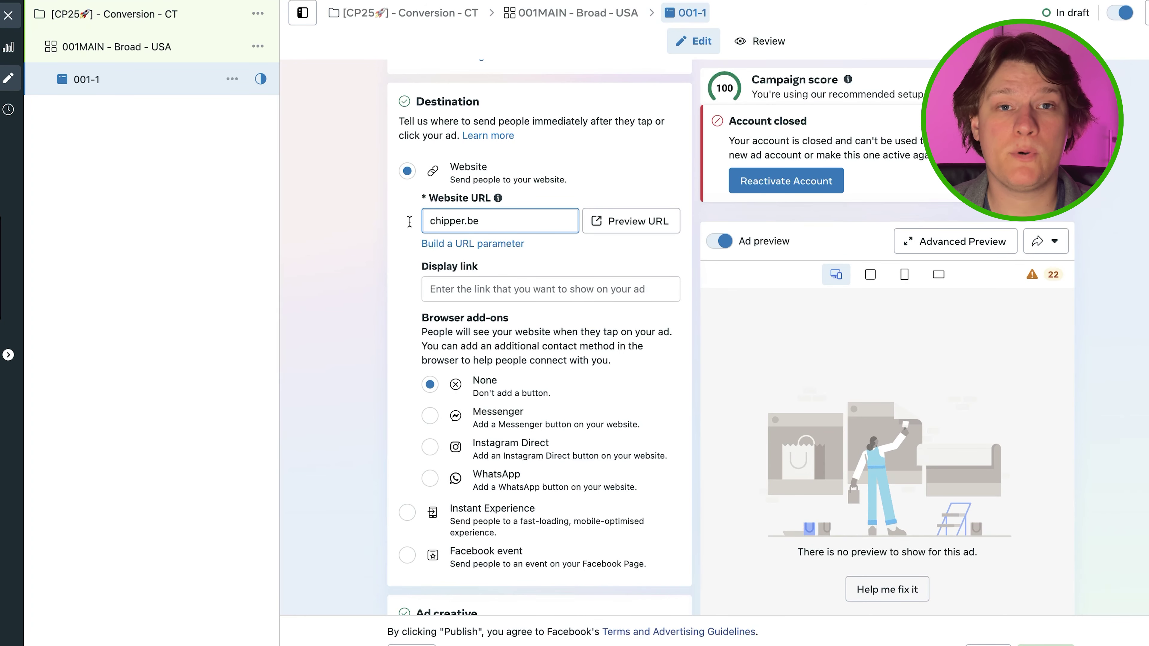
pyautogui.click(300, 208)
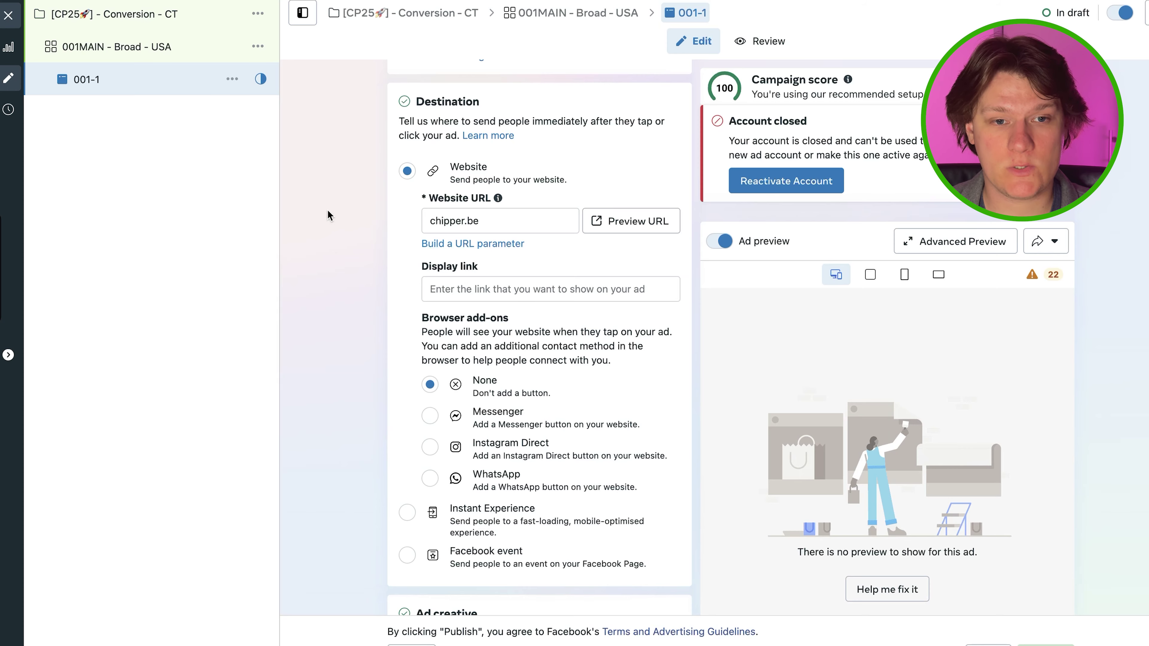
# Step: Start setting up the ad creative and collapse the Branding and Site links extensions without configuring them
pyautogui.scroll(-5, 335, 212)
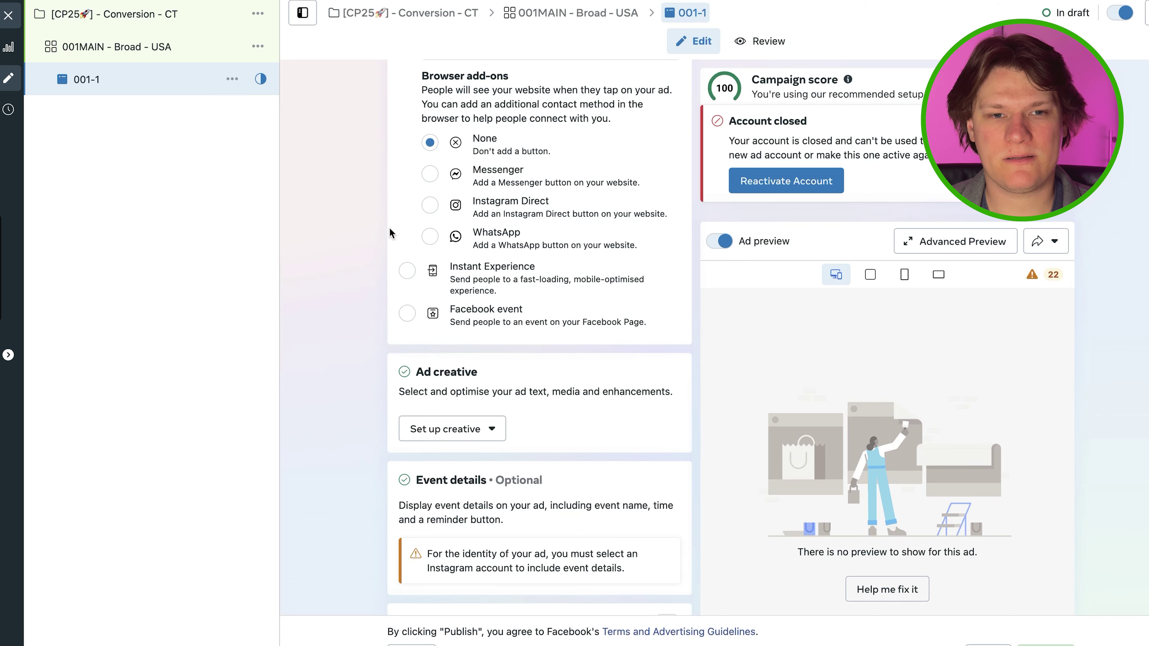
pyautogui.scroll(-2, 336, 202)
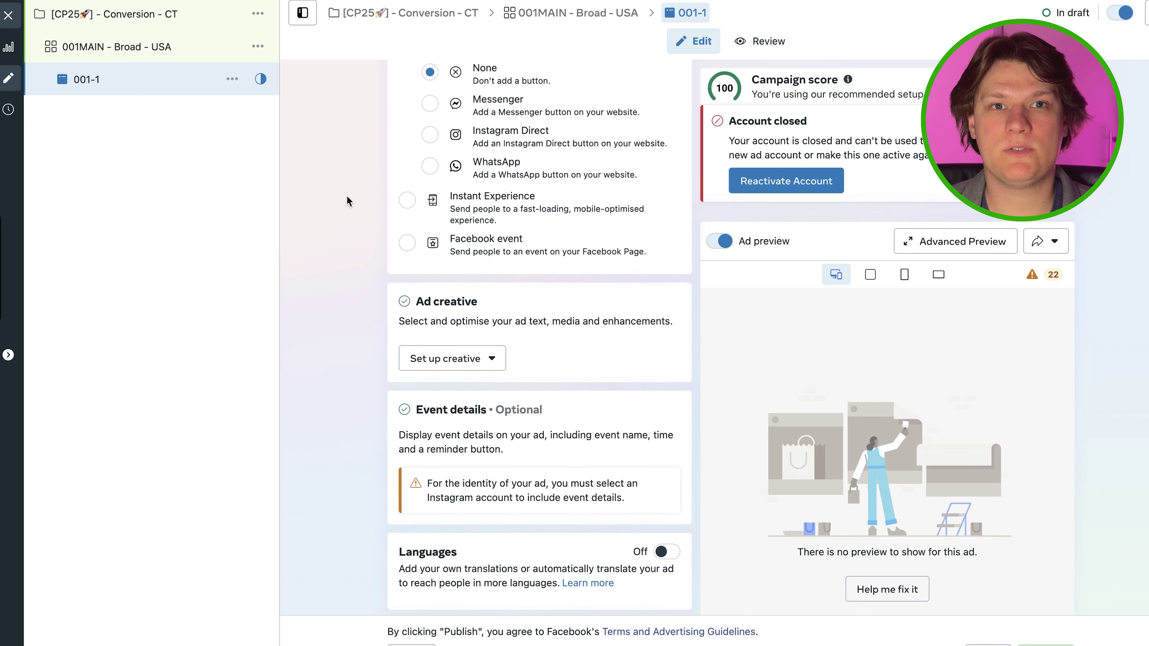
pyautogui.scroll(-4, 347, 197)
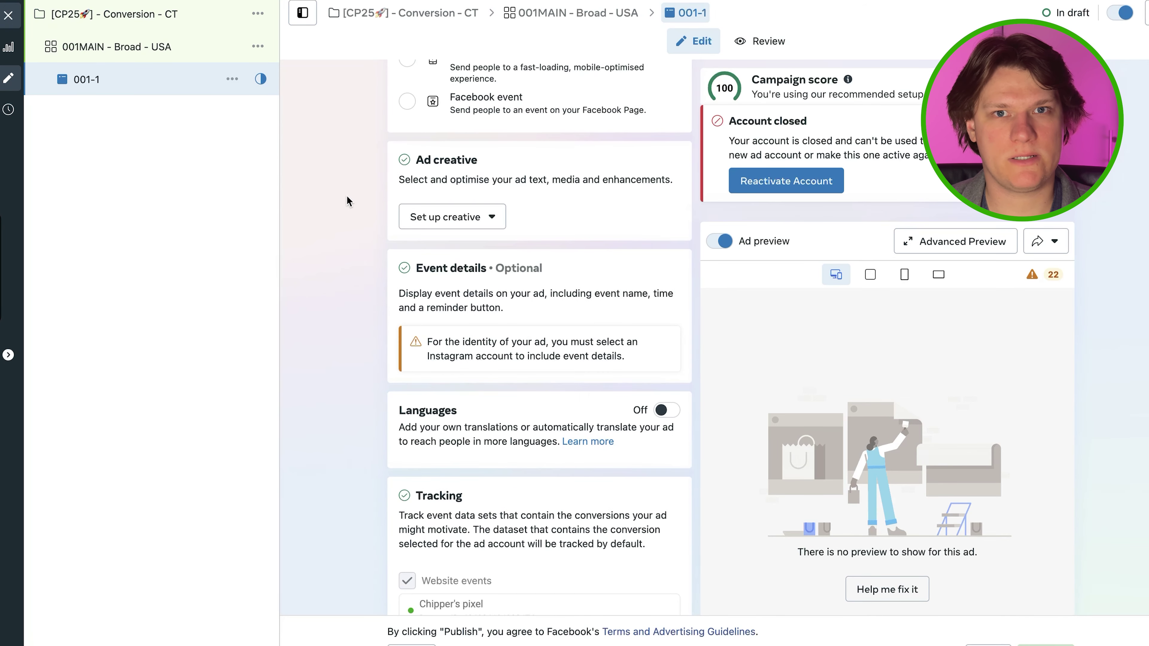
pyautogui.scroll(-3, 347, 199)
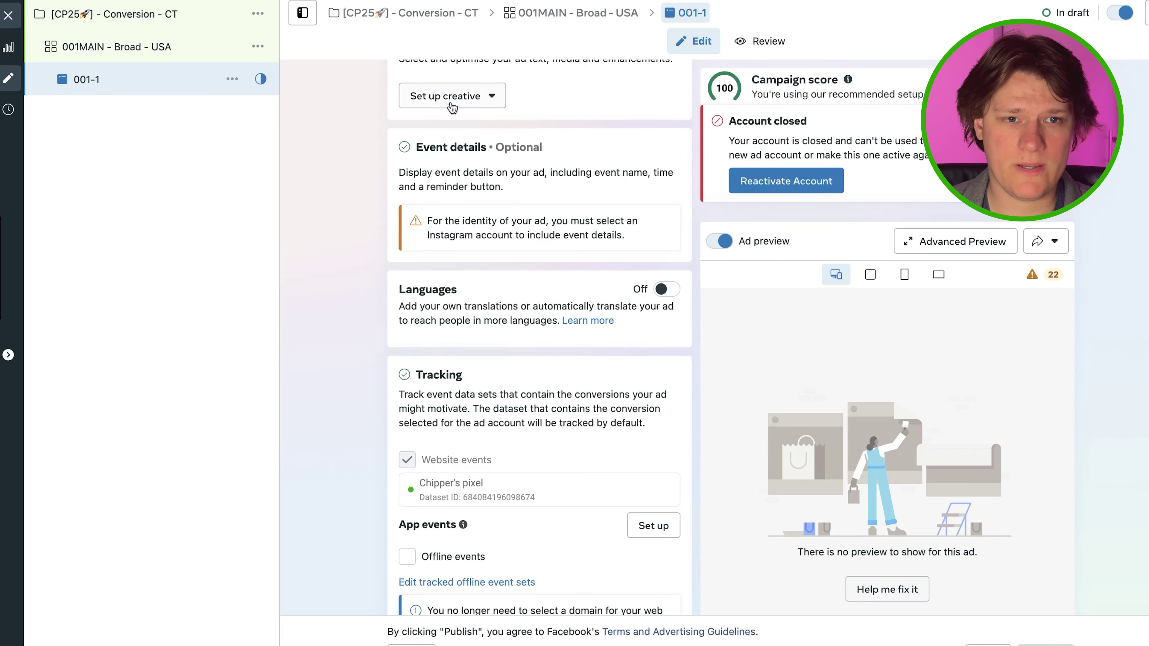
pyautogui.click(448, 96)
pyautogui.click(442, 131)
pyautogui.click(452, 194)
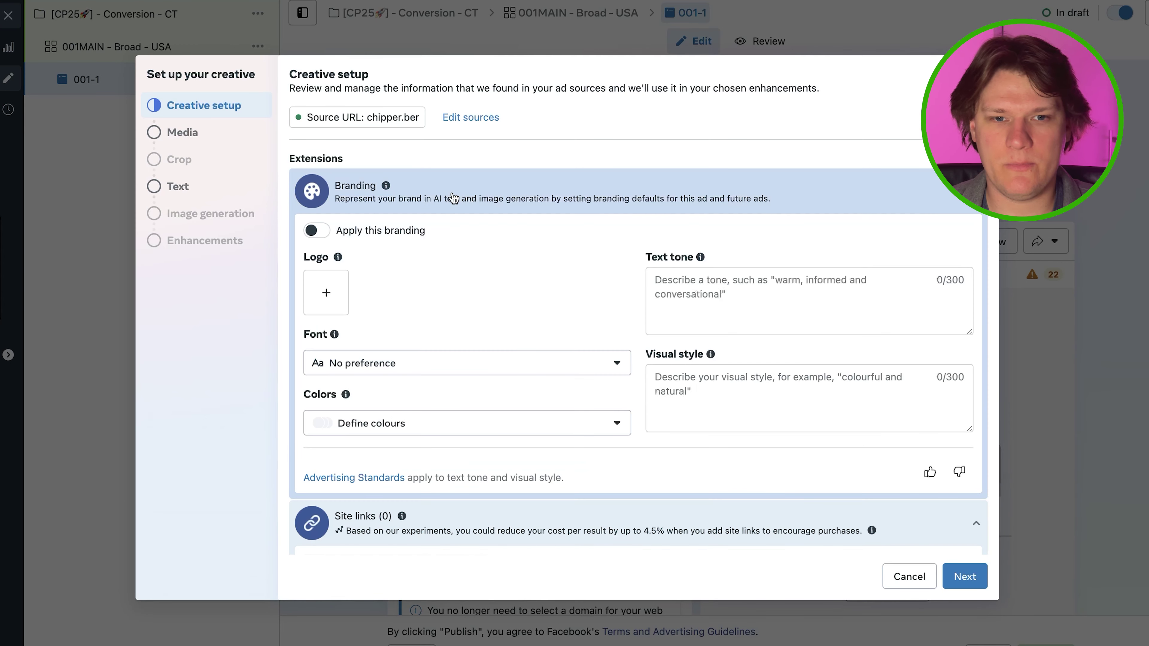
pyautogui.click(452, 198)
pyautogui.click(467, 232)
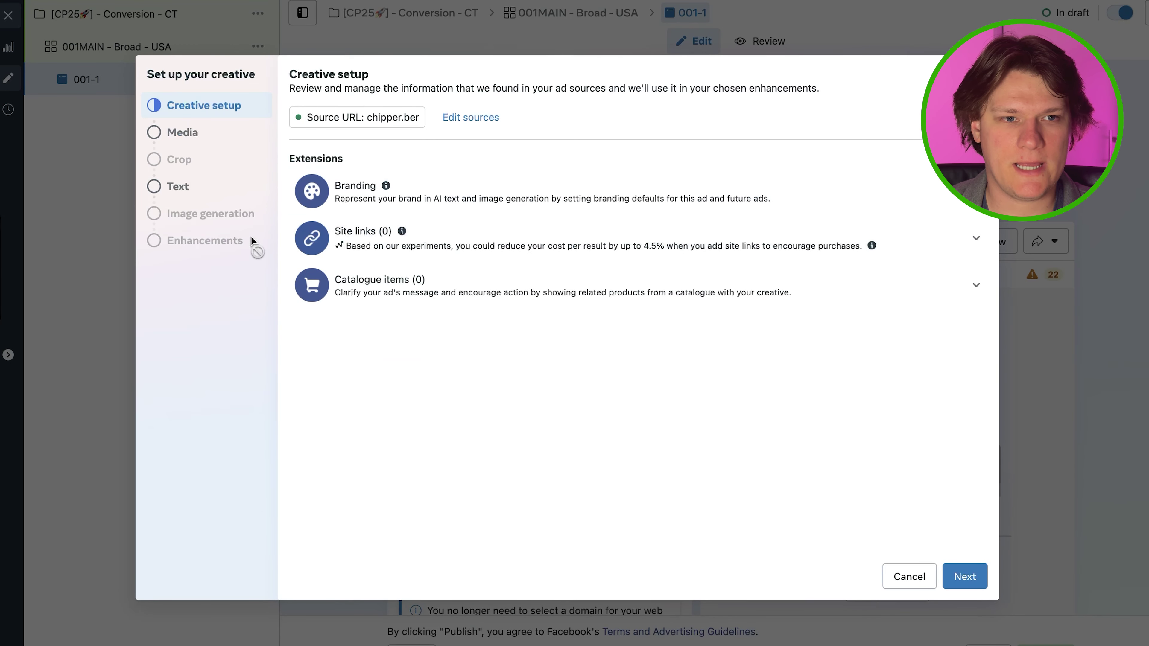
# Step: Select the purple letter A account image, 1290 × 1290, as the ad's media and continue to cropping
pyautogui.click(185, 132)
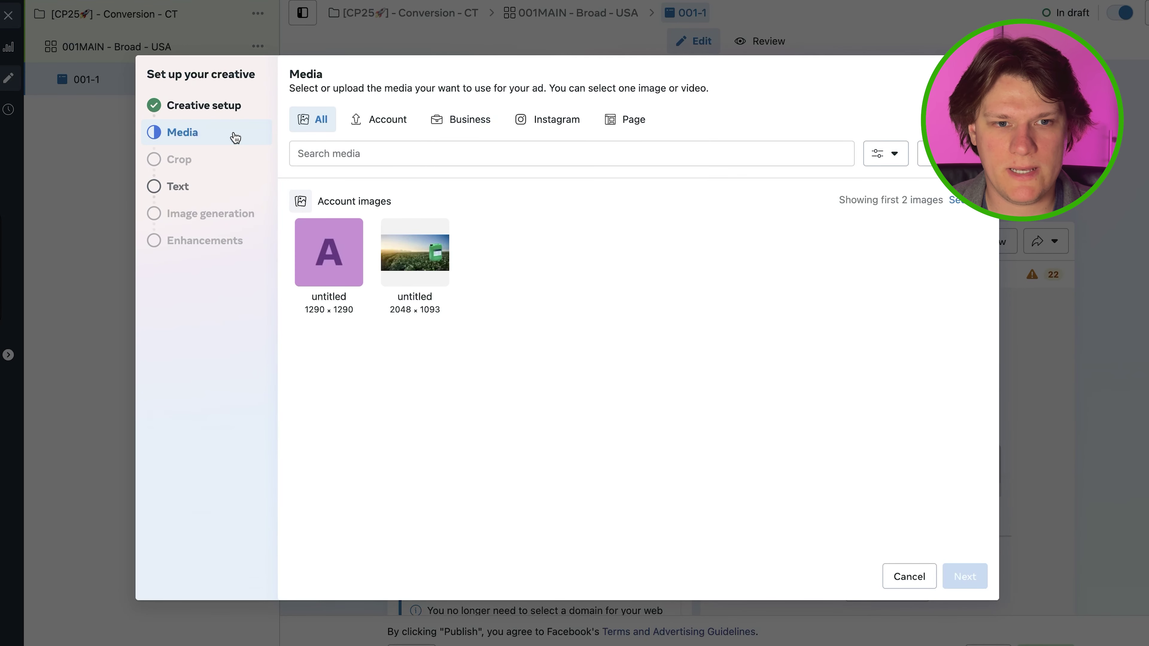
pyautogui.click(418, 248)
pyautogui.click(968, 578)
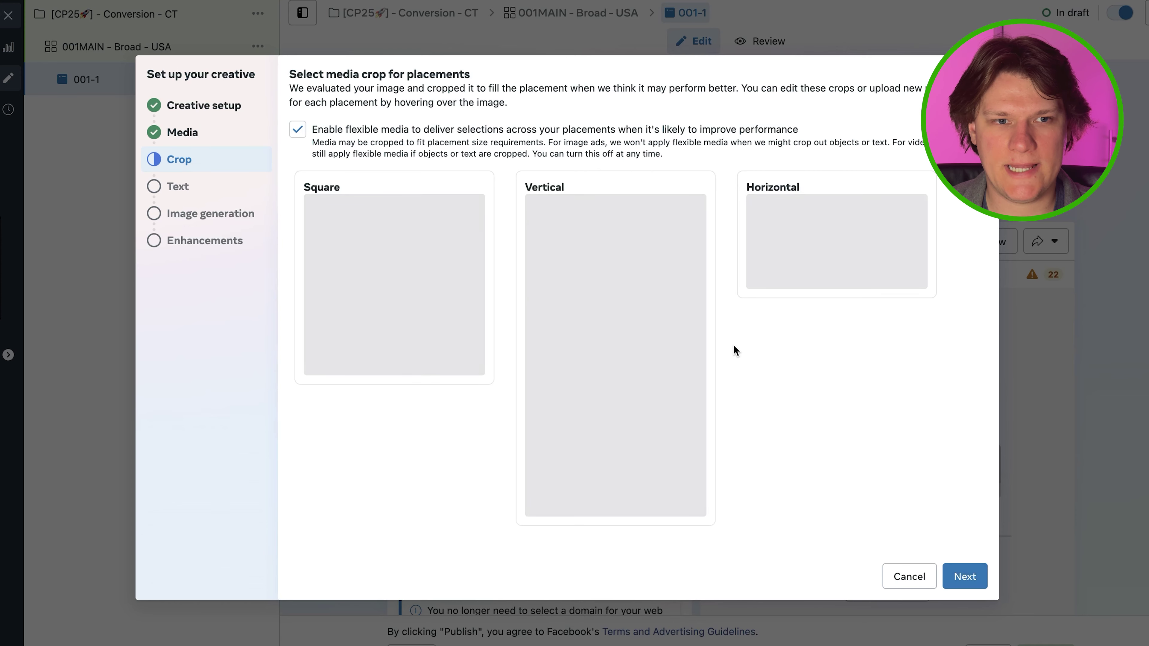
# Step: Disable flexible media, and reposition the image within the vertical 9:16 and horizontal 1.91:1 crops
pyautogui.click(366, 135)
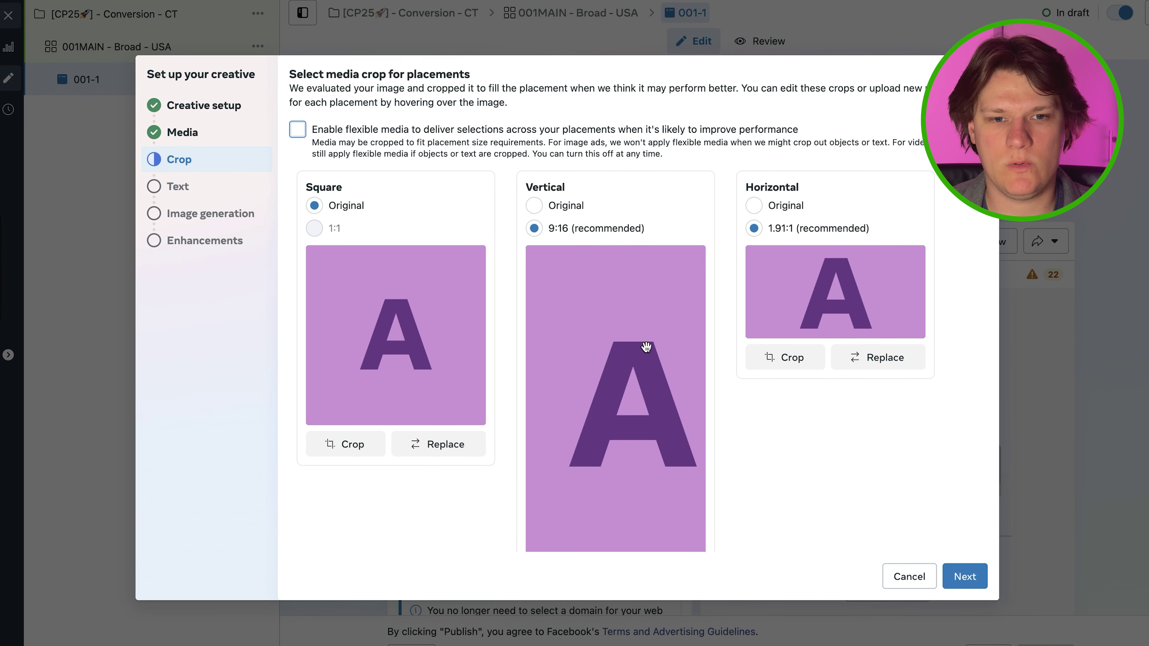
pyautogui.moveTo(633, 348)
pyautogui.mouseDown()
pyautogui.moveTo(604, 348)
pyautogui.moveTo(616, 349)
pyautogui.mouseUp()
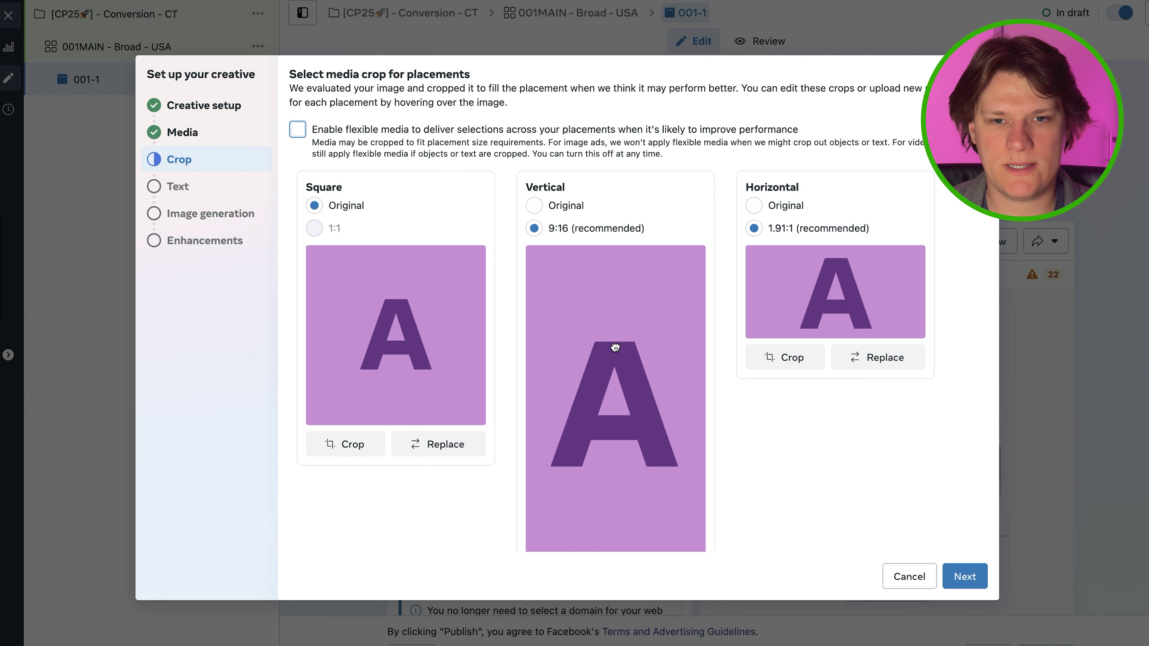
pyautogui.moveTo(778, 308); pyautogui.dragTo(799, 304)
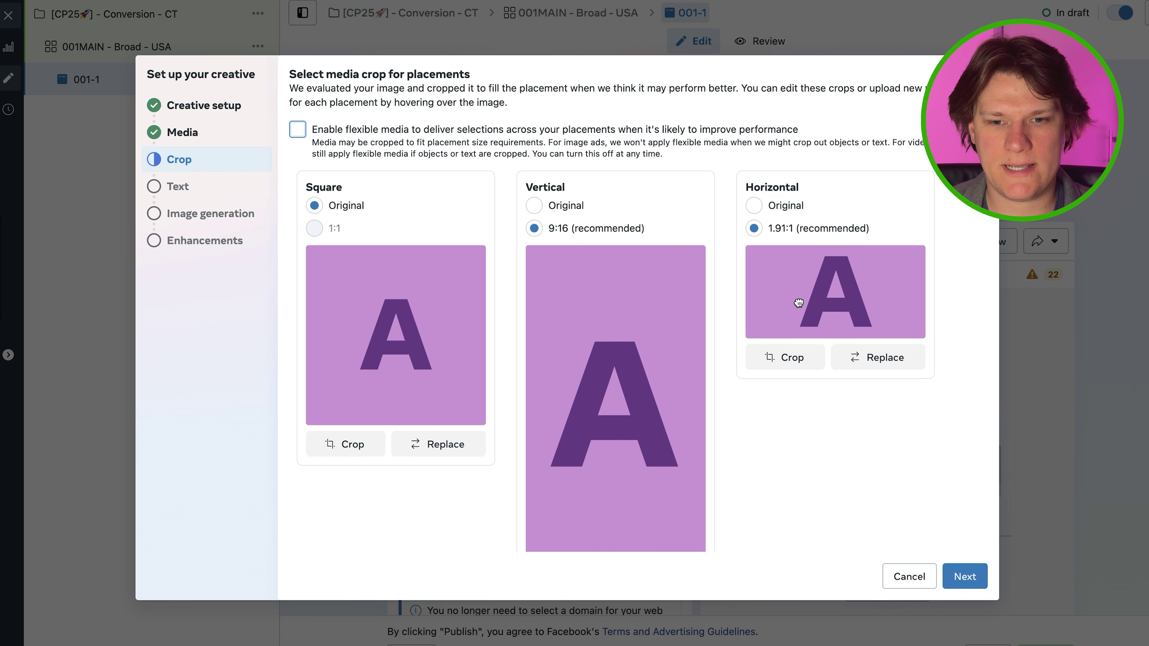
# Step: Set the vertical and horizontal placements to the original image crop, and continue to the ad text
pyautogui.click(566, 206)
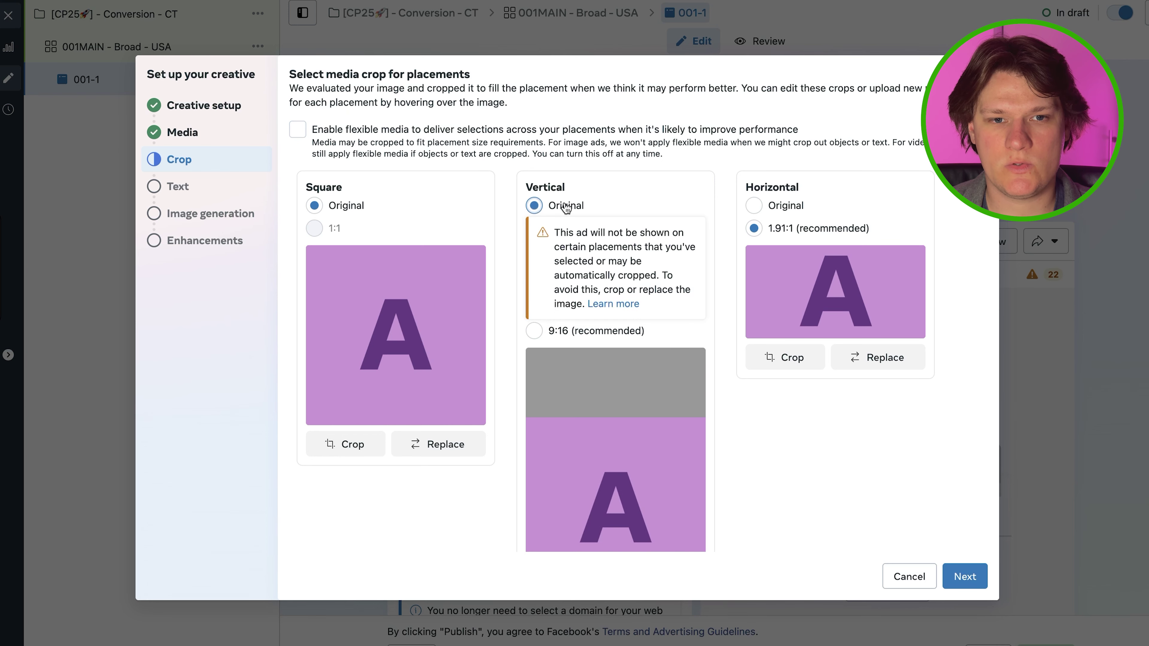
pyautogui.click(754, 205)
pyautogui.scroll(-1, 826, 252)
pyautogui.moveTo(350, 198); pyautogui.dragTo(329, 197)
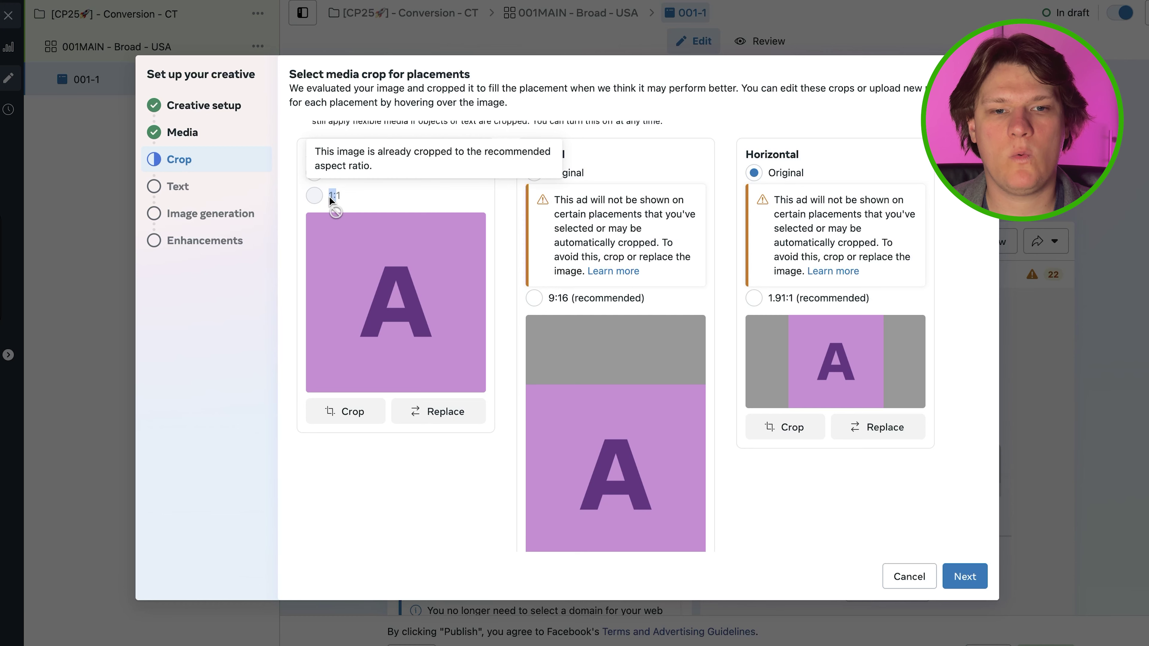
pyautogui.scroll(-4, 638, 332)
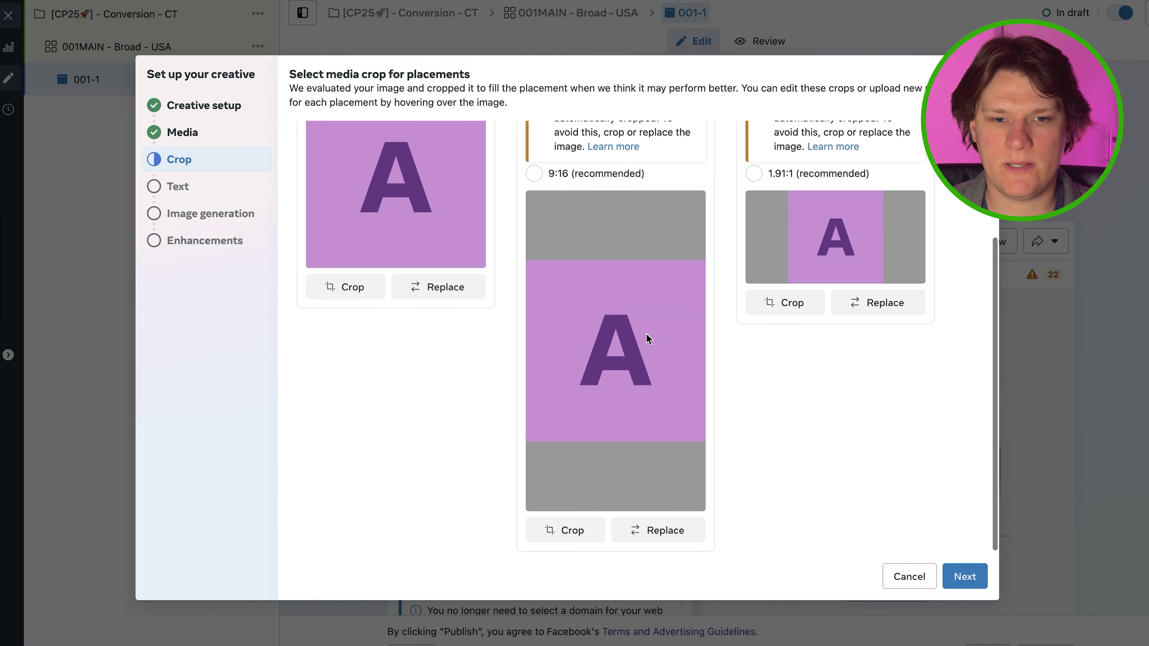
pyautogui.click(973, 577)
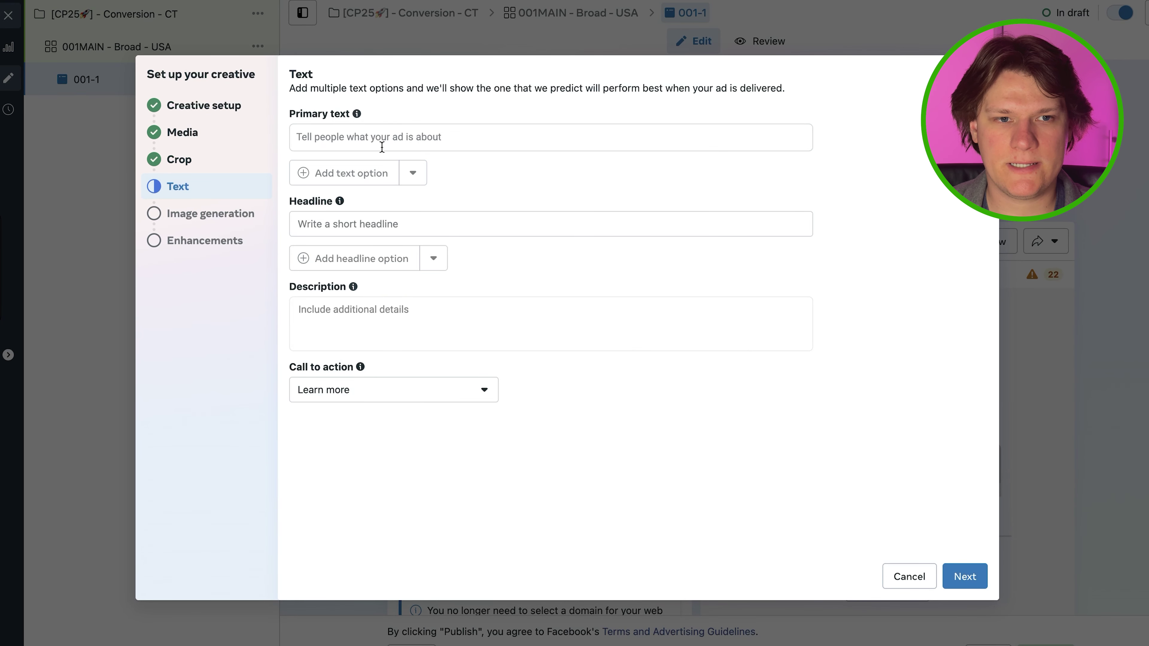
# Step: Enter the primary text "looking for the best performance marketing agency? Book a call"
pyautogui.click(387, 138)
pyautogui.write('looking ')
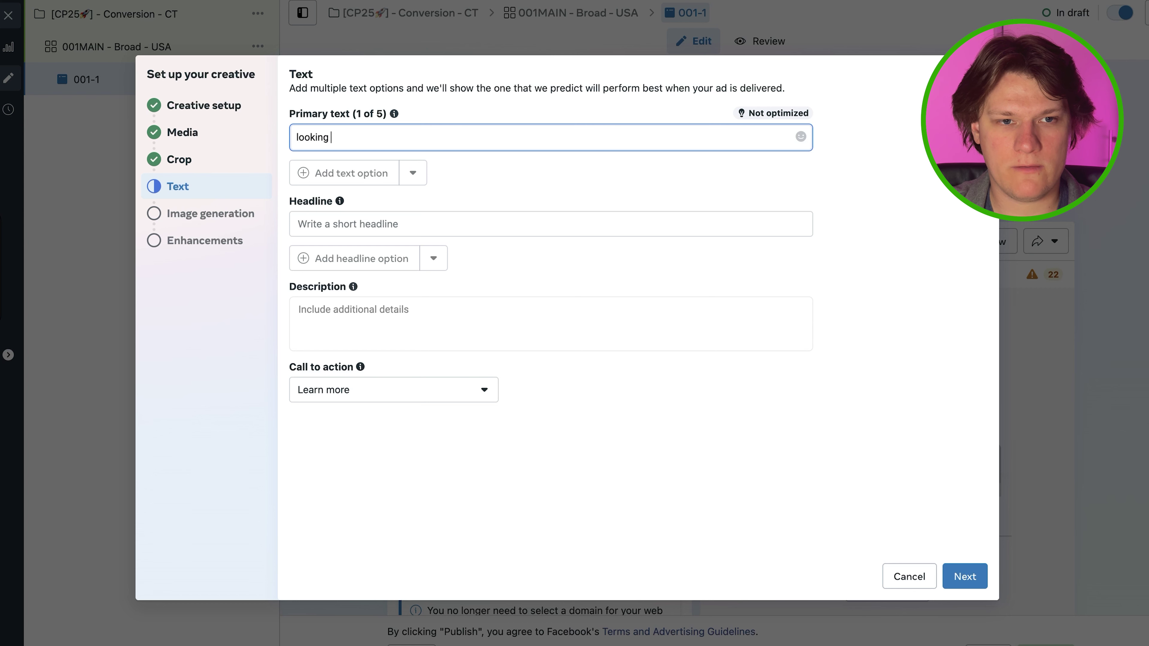
pyautogui.write('for the best perf')
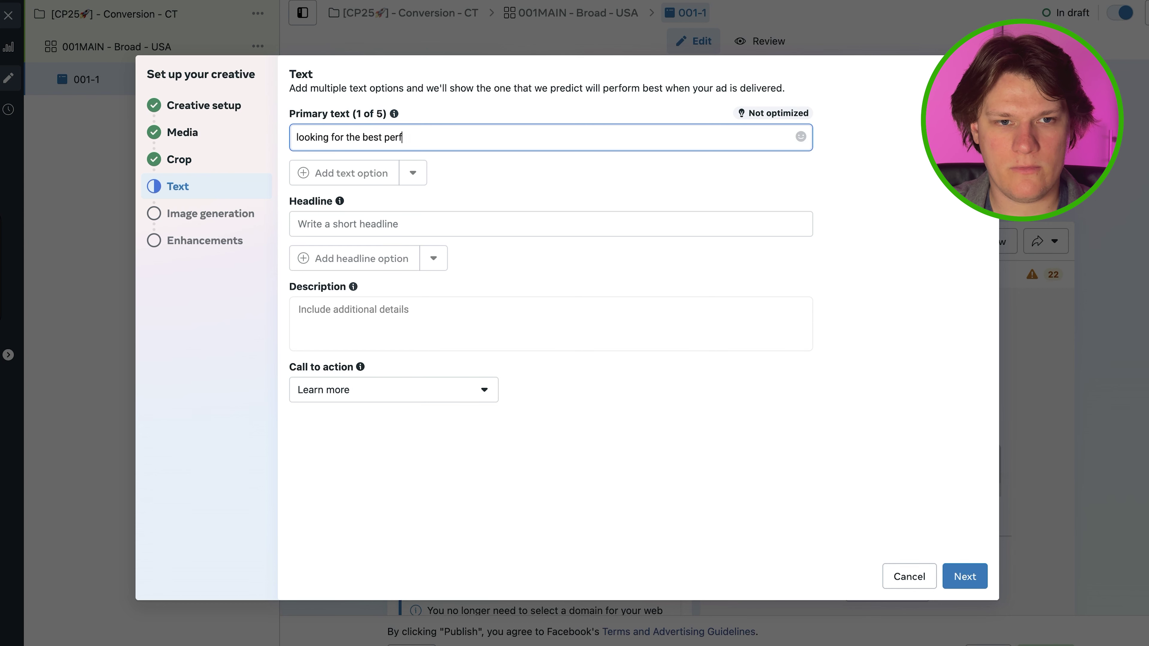
pyautogui.write('ormance markertin')
pyautogui.press('BackSpace')
pyautogui.press('BackSpace')
pyautogui.press('BackSpace')
pyautogui.write('mance markerting')
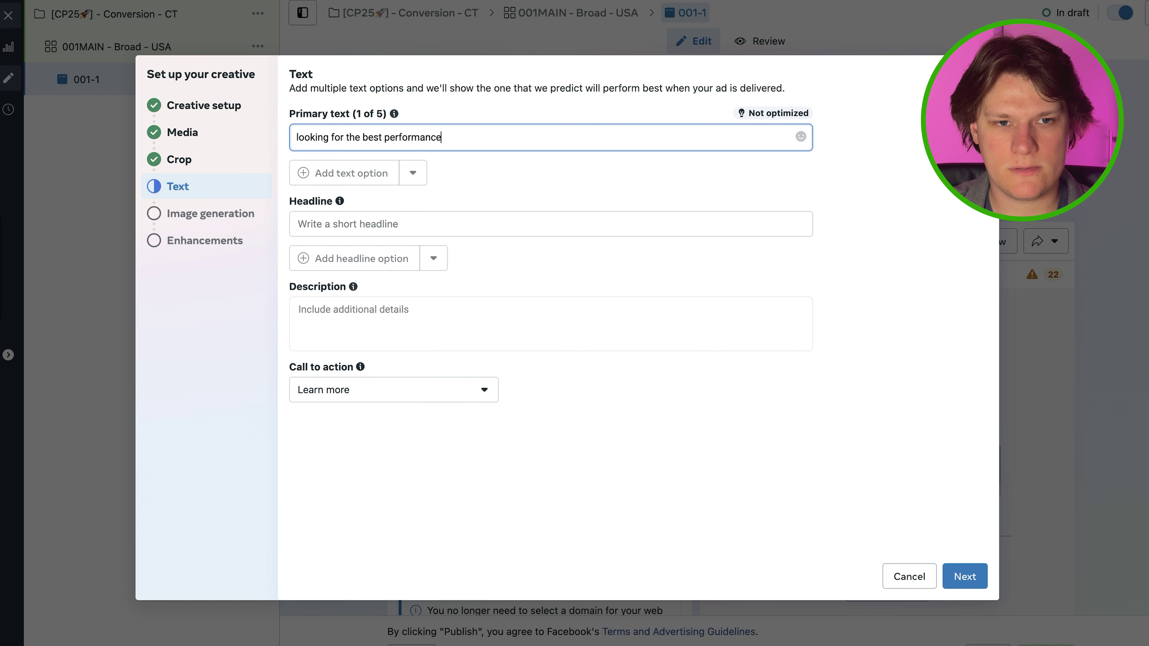
pyautogui.press('BackSpace')
pyautogui.press('BackSpace')
pyautogui.press('BackSpace')
pyautogui.press('BackSpace')
pyautogui.press('BackSpace')
pyautogui.write('ting agency? Book a call')
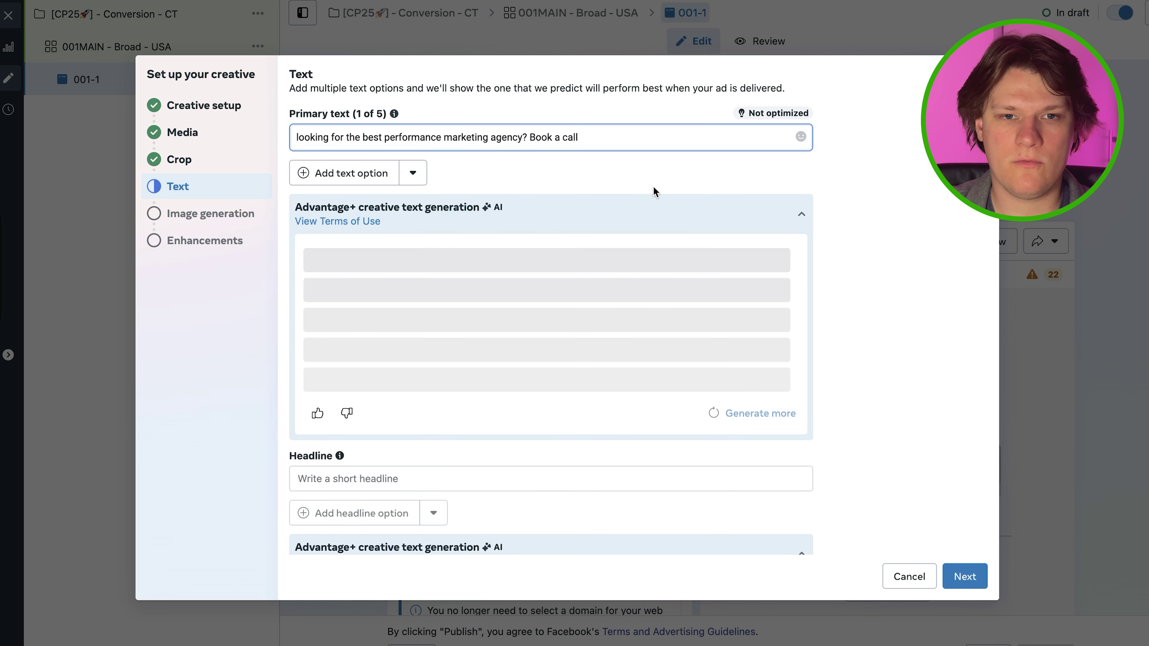
# Step: Enter "Scale your breand 10x" as the ad's headline, leaving the AI text variations unselected
pyautogui.scroll(-5, 652, 181)
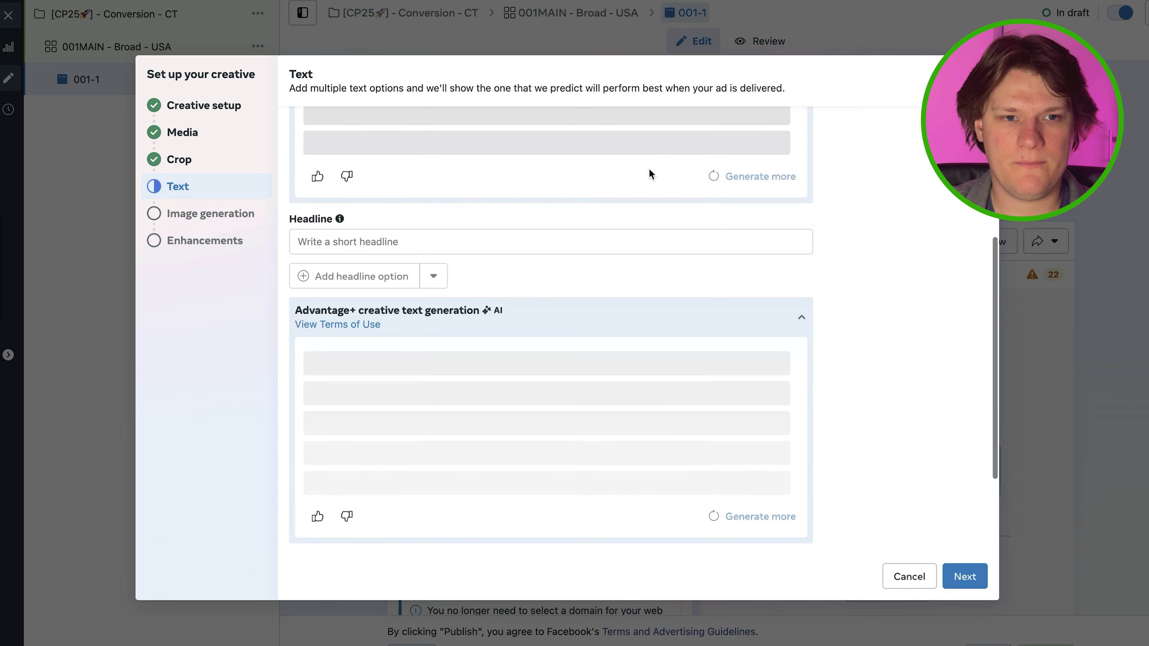
pyautogui.click(388, 252)
pyautogui.write('Scale ')
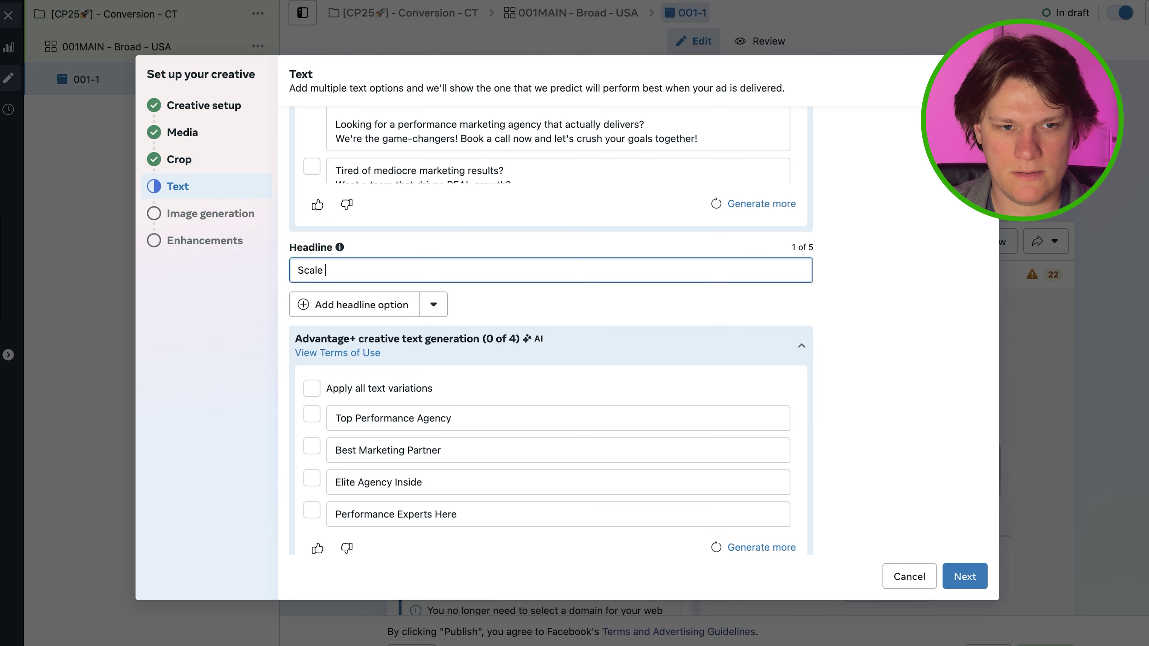
pyautogui.write('your breand 10x')
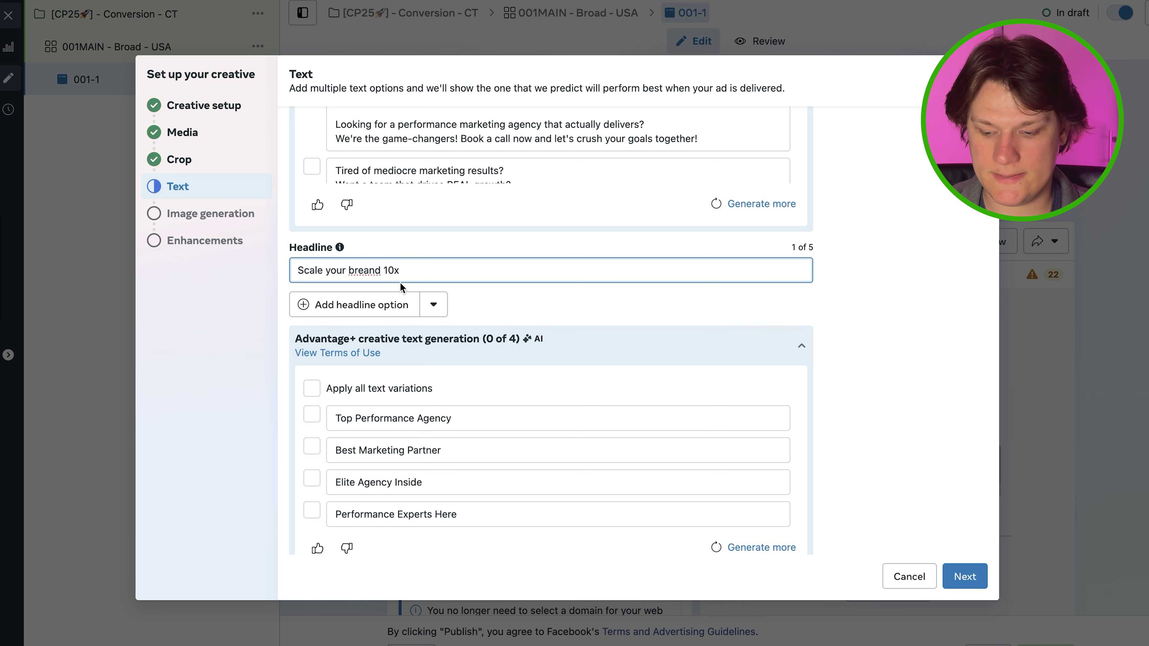
pyautogui.press('Delete')
pyautogui.scroll(-1, 400, 282)
pyautogui.click(907, 284)
# Step: Leave the description empty and set the ad's call to action to Order now
pyautogui.scroll(-5, 907, 285)
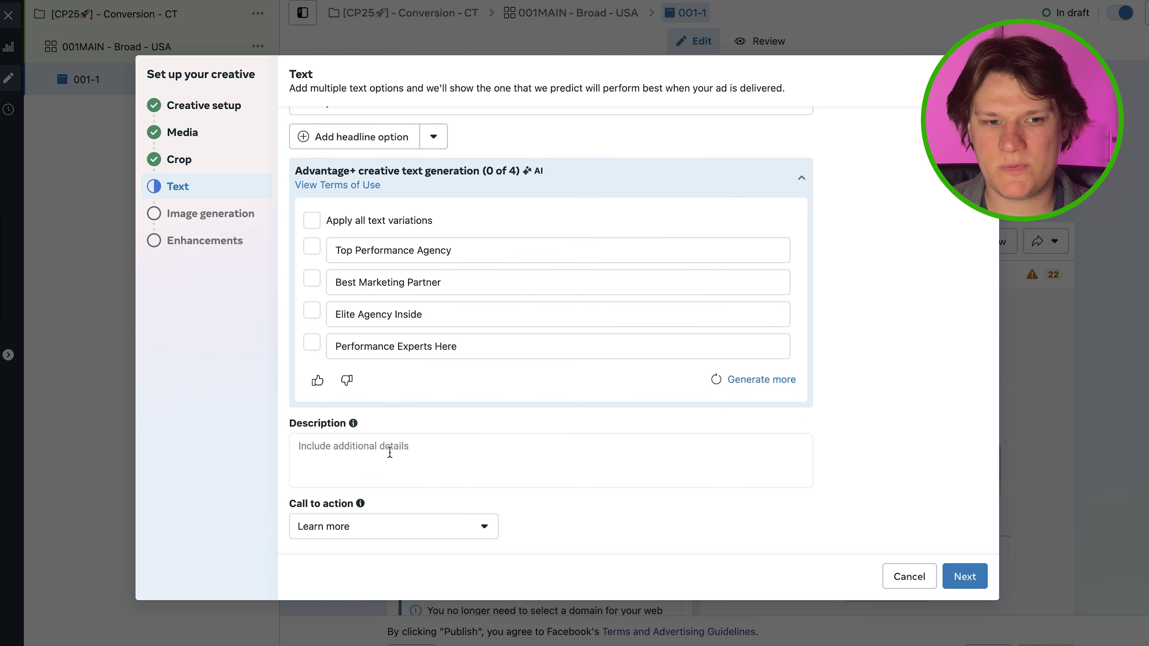
pyautogui.click(389, 450)
pyautogui.scroll(-1, 392, 456)
pyautogui.click(392, 526)
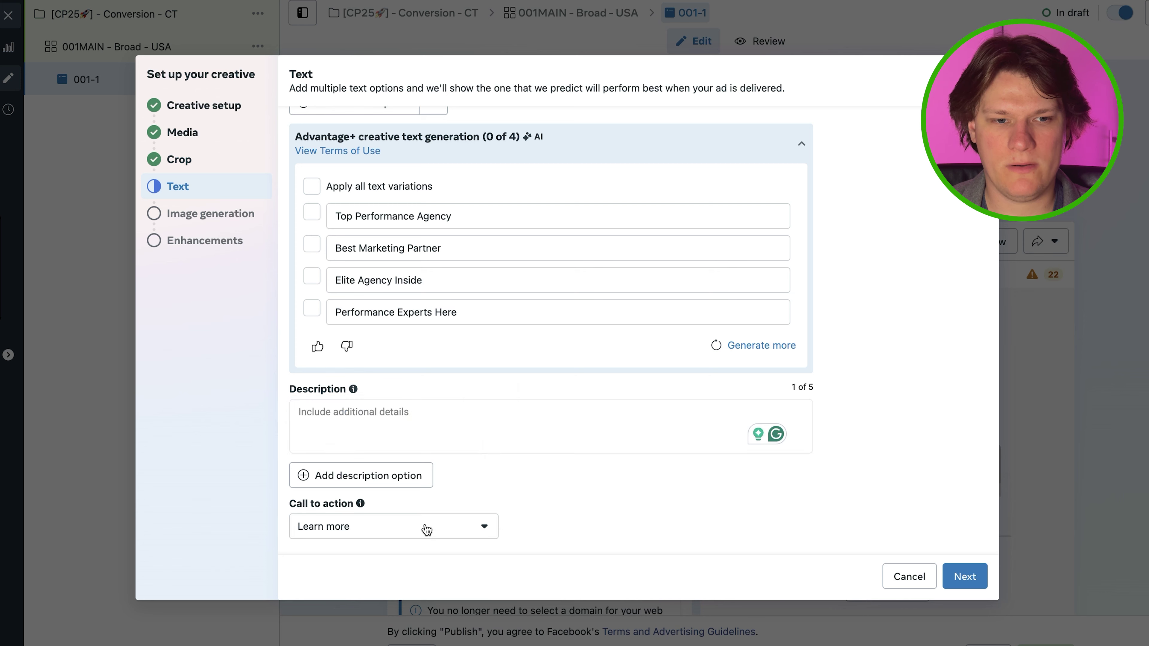
pyautogui.scroll(-3, 398, 441)
pyautogui.scroll(-2, 405, 438)
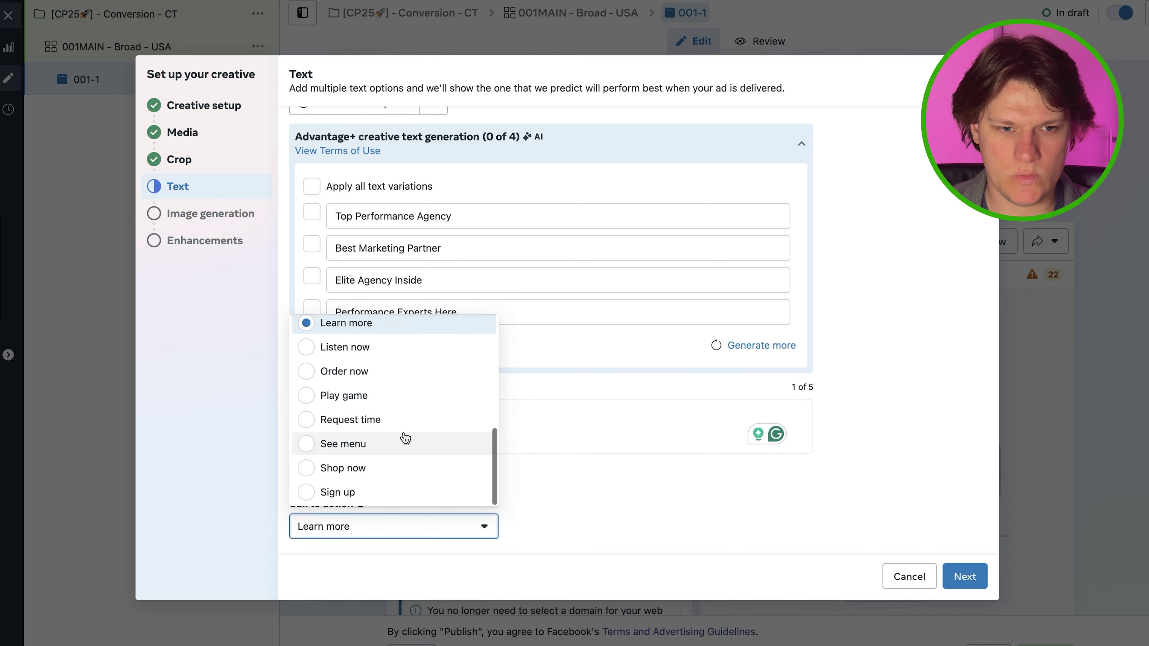
pyautogui.click(381, 371)
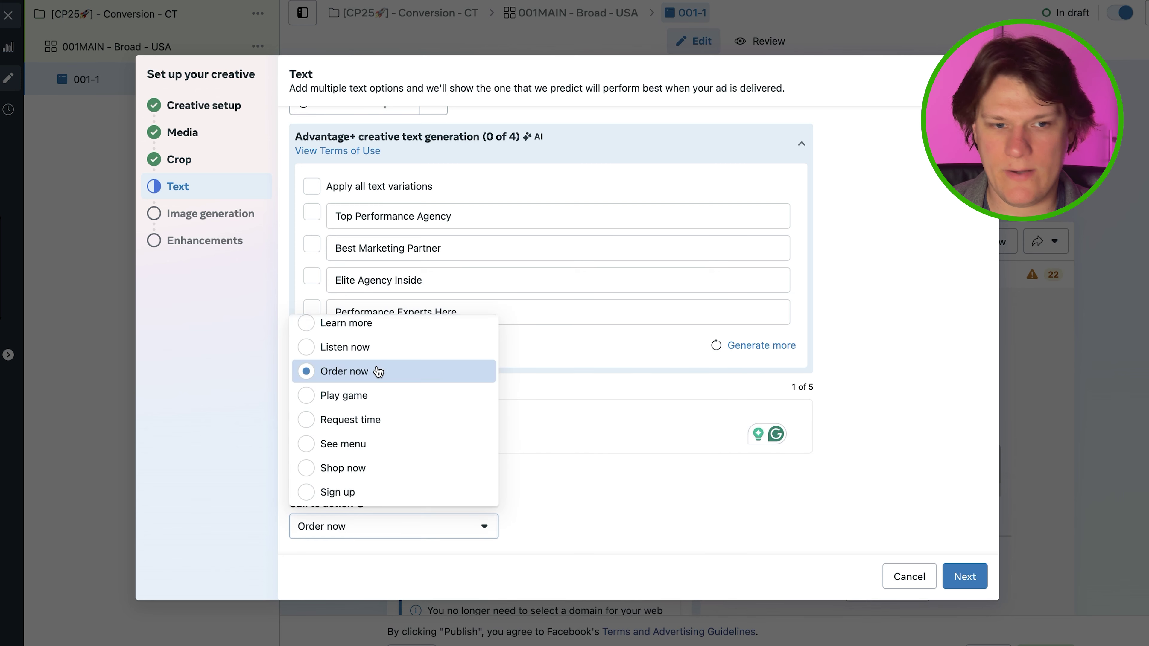
# Step: Skip the AI image variations, review the Advantage+ creative enhancements and turn off the Music enhancement
pyautogui.click(965, 577)
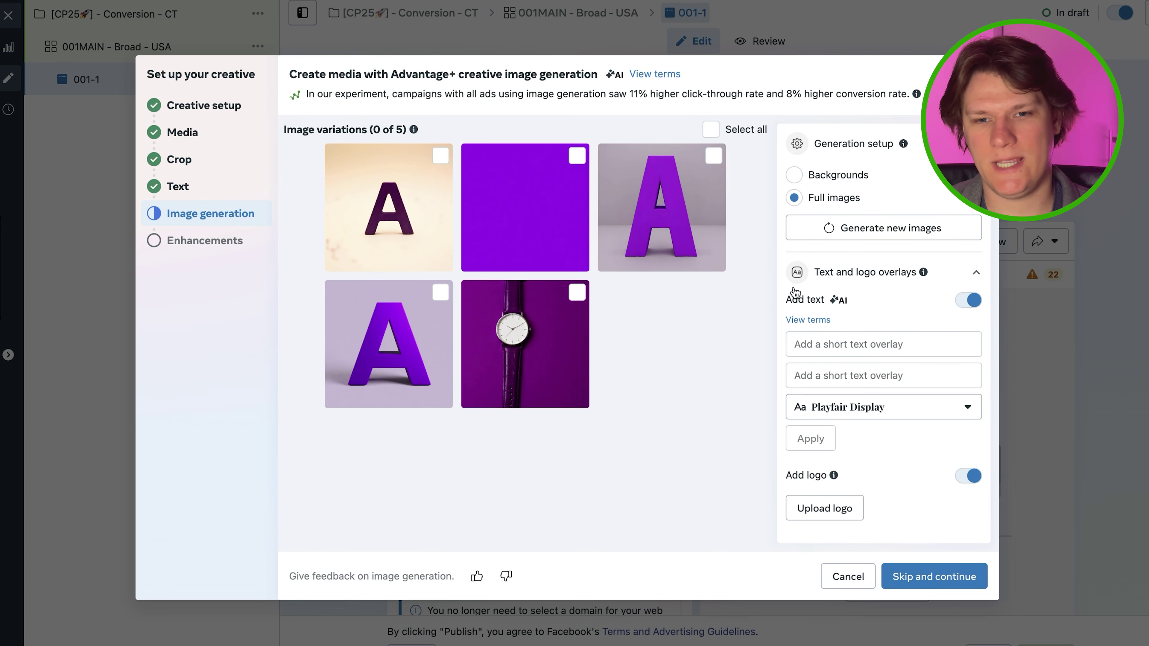
pyautogui.click(918, 580)
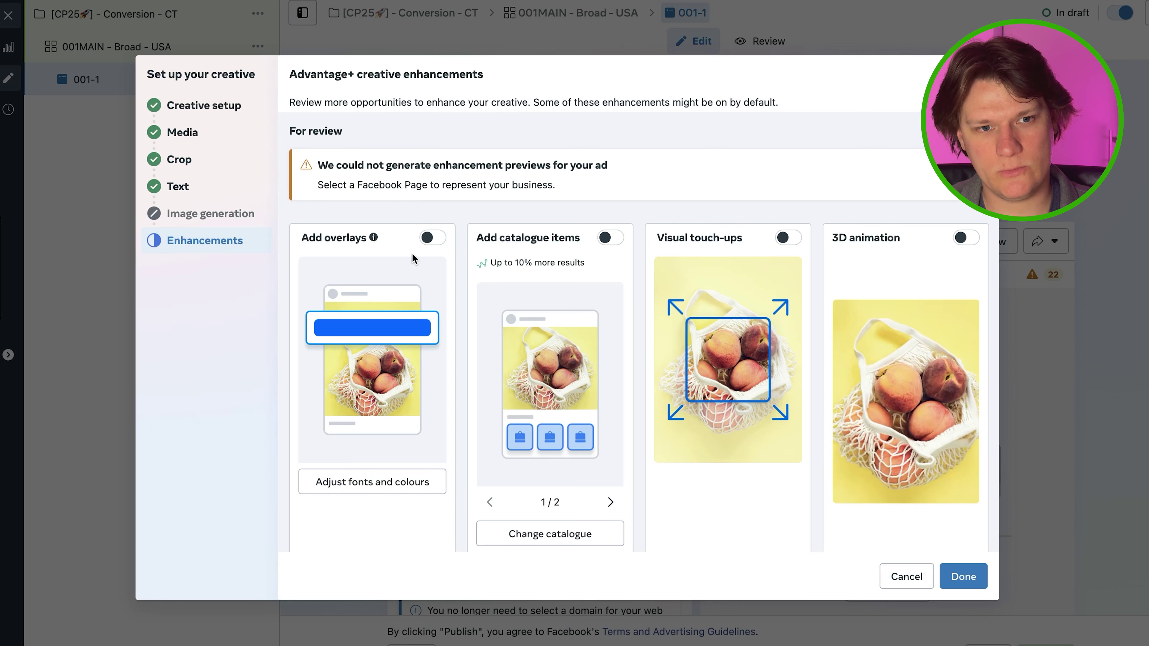
pyautogui.moveTo(288, 73); pyautogui.dragTo(529, 92)
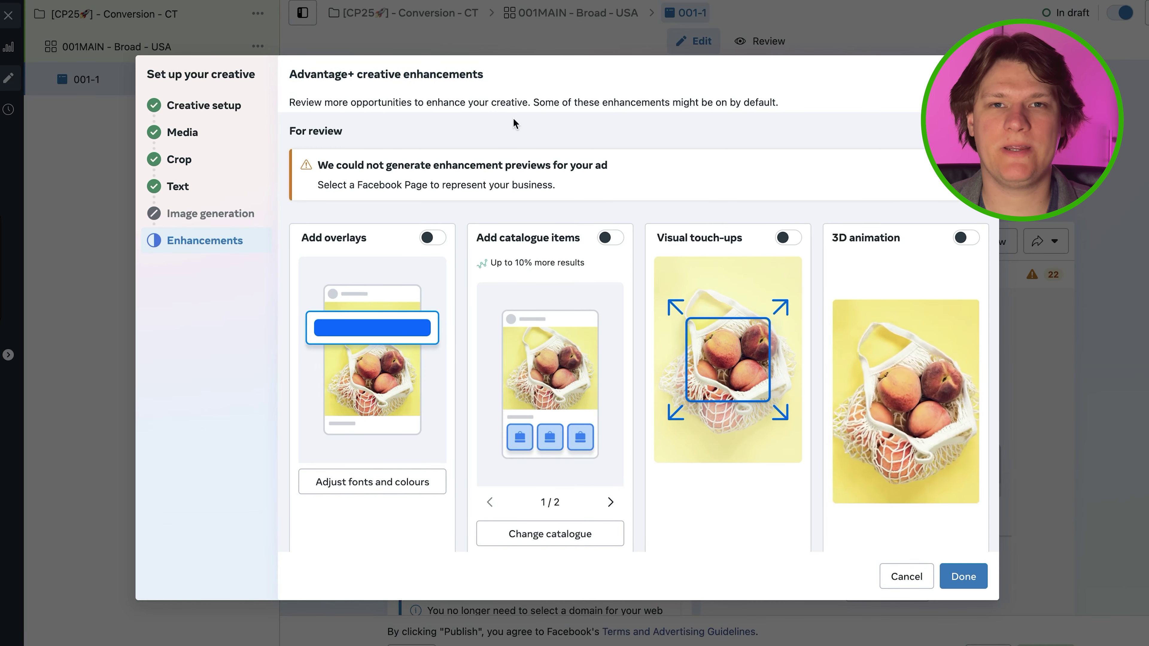
pyautogui.scroll(-10, 641, 290)
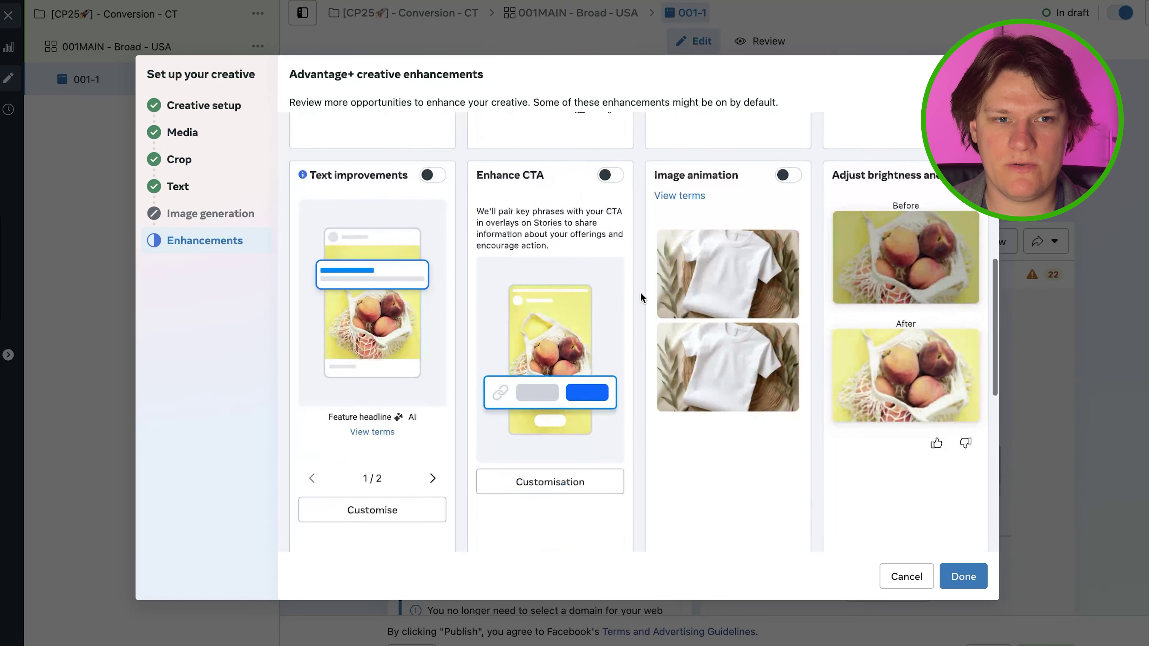
pyautogui.scroll(-5, 642, 297)
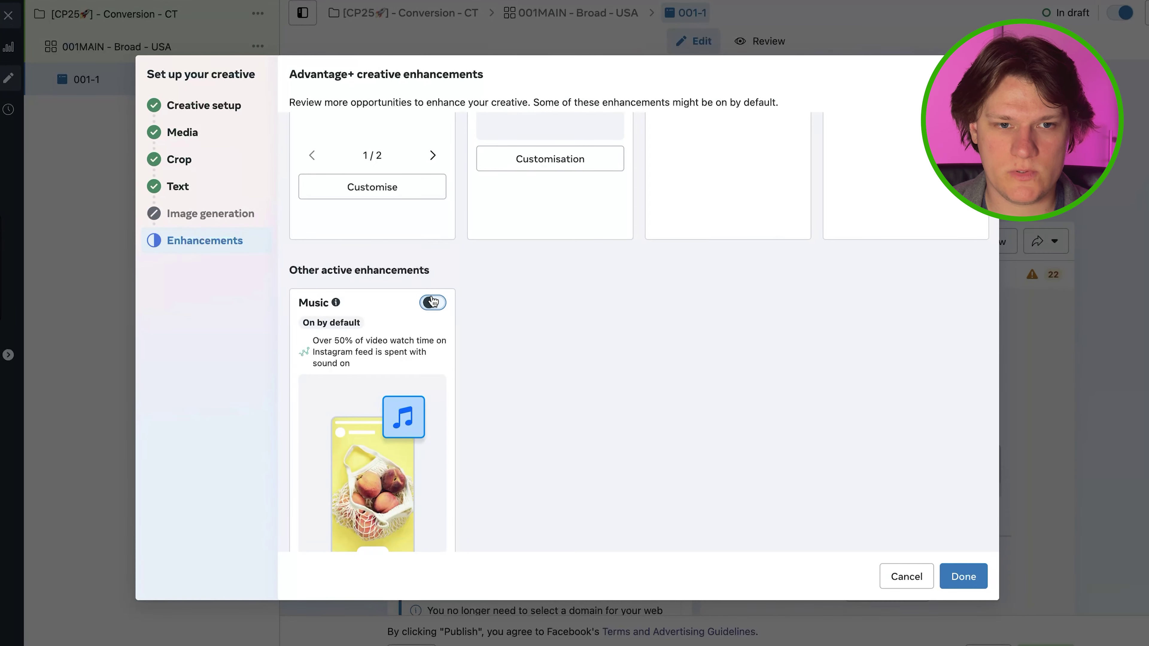
# Step: Review the remaining Advantage+ creative enhancements, including the second Text improvements variant, and finish the creative setup
pyautogui.scroll(8, 640, 311)
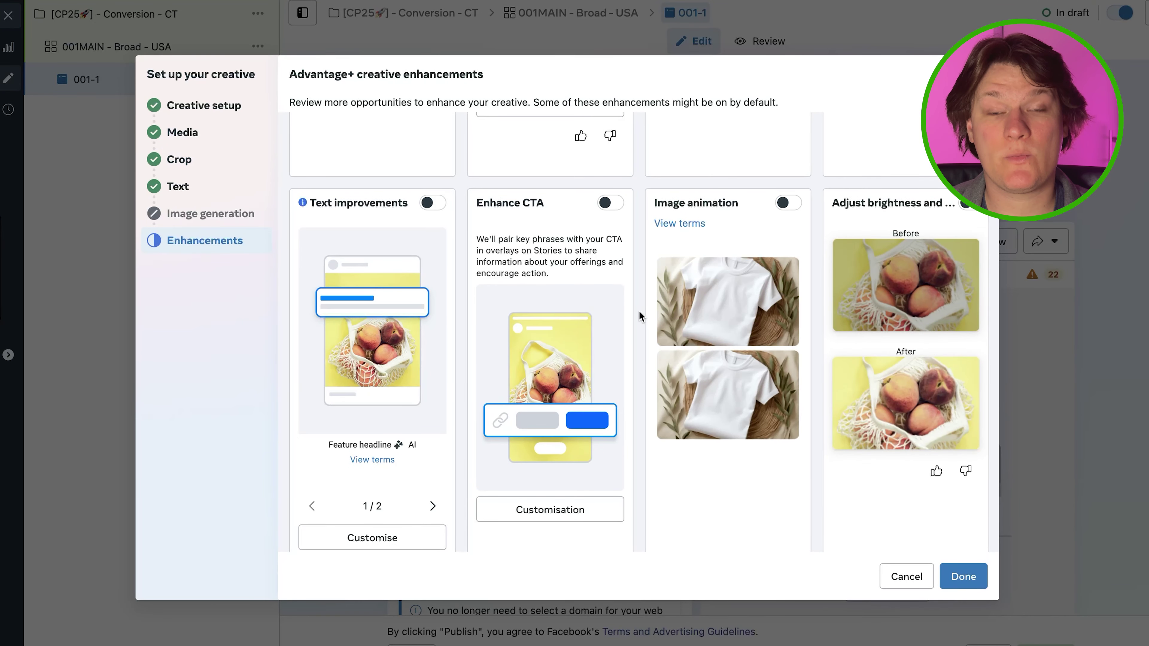
pyautogui.scroll(5, 636, 310)
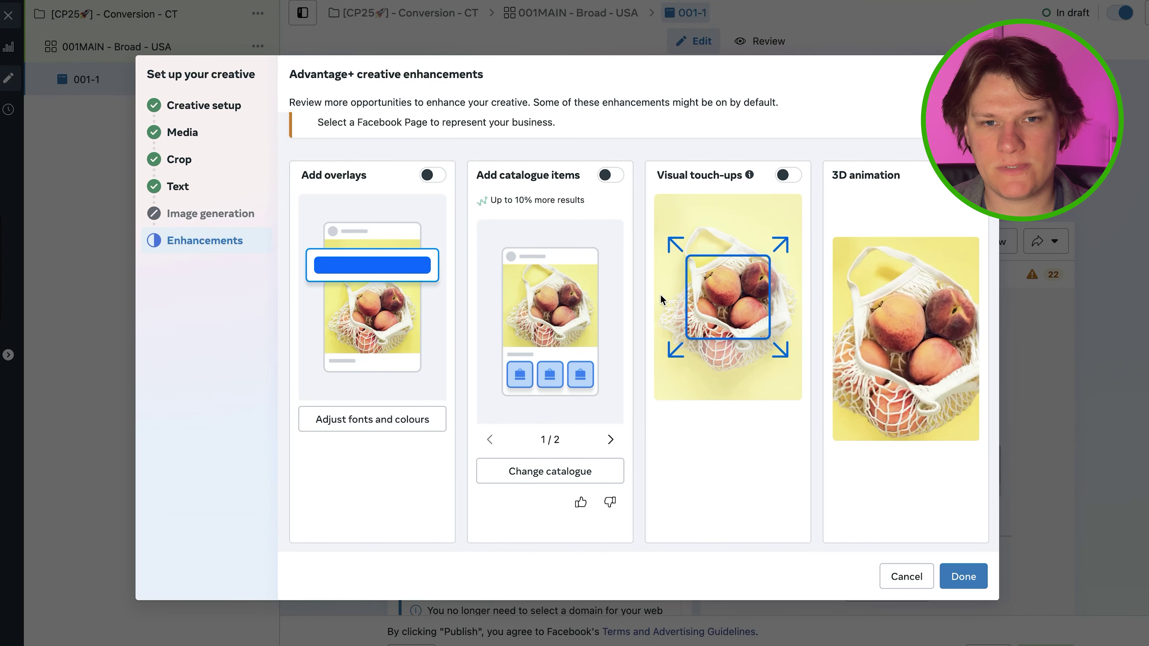
pyautogui.scroll(-5, 848, 289)
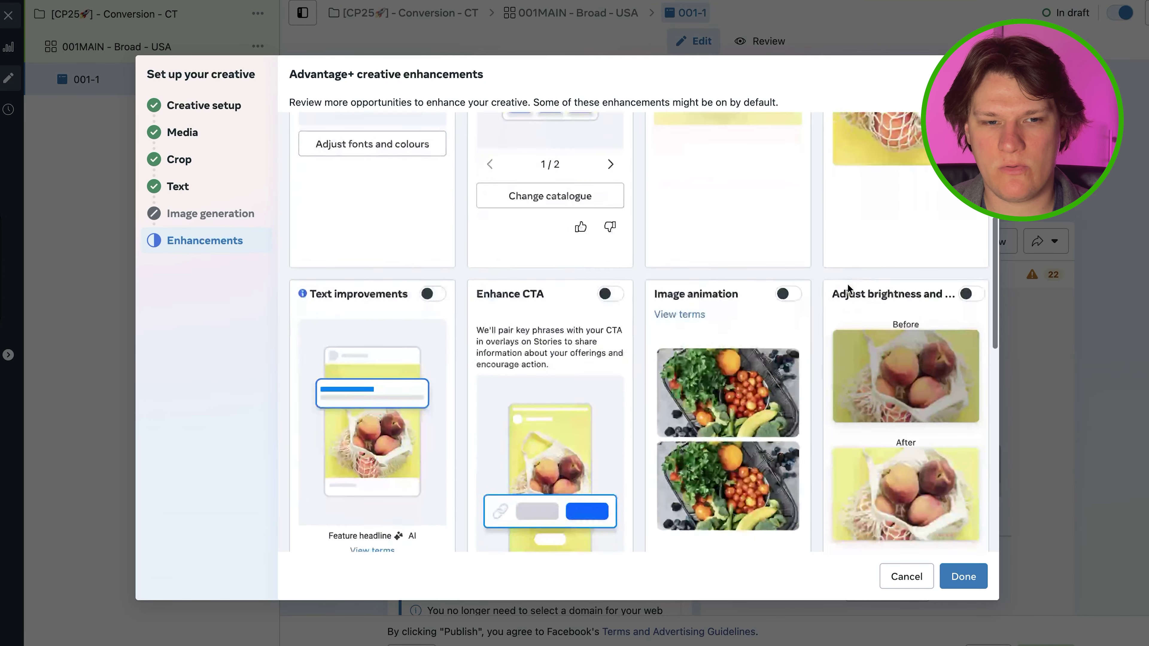
pyautogui.scroll(-3, 673, 264)
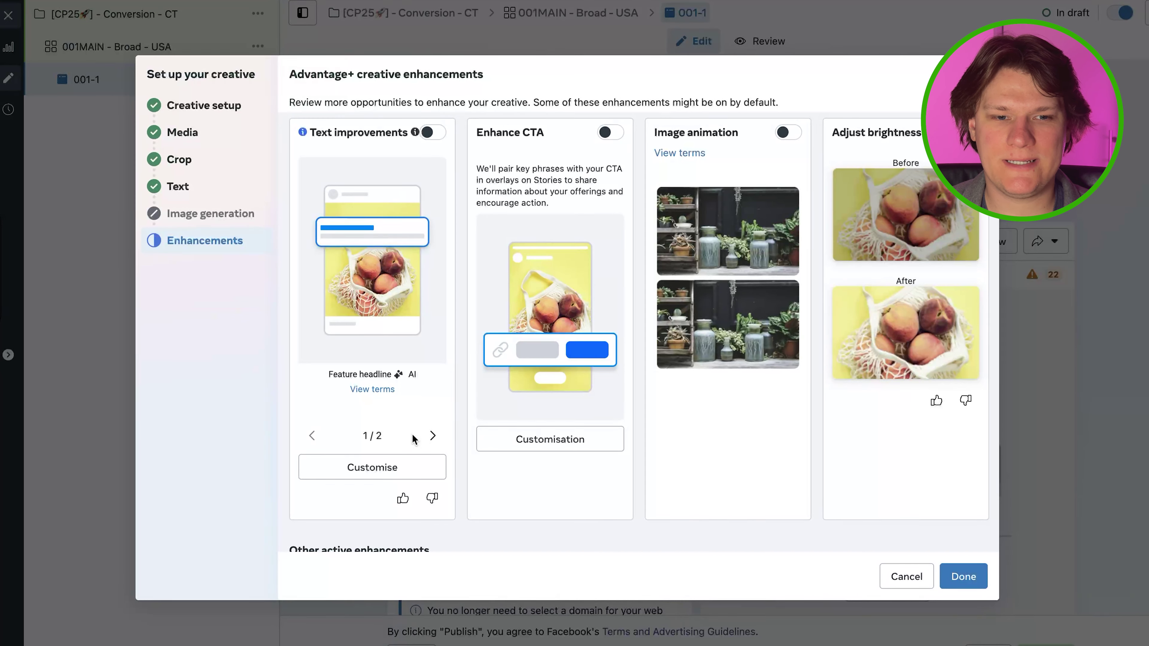
pyautogui.click(432, 435)
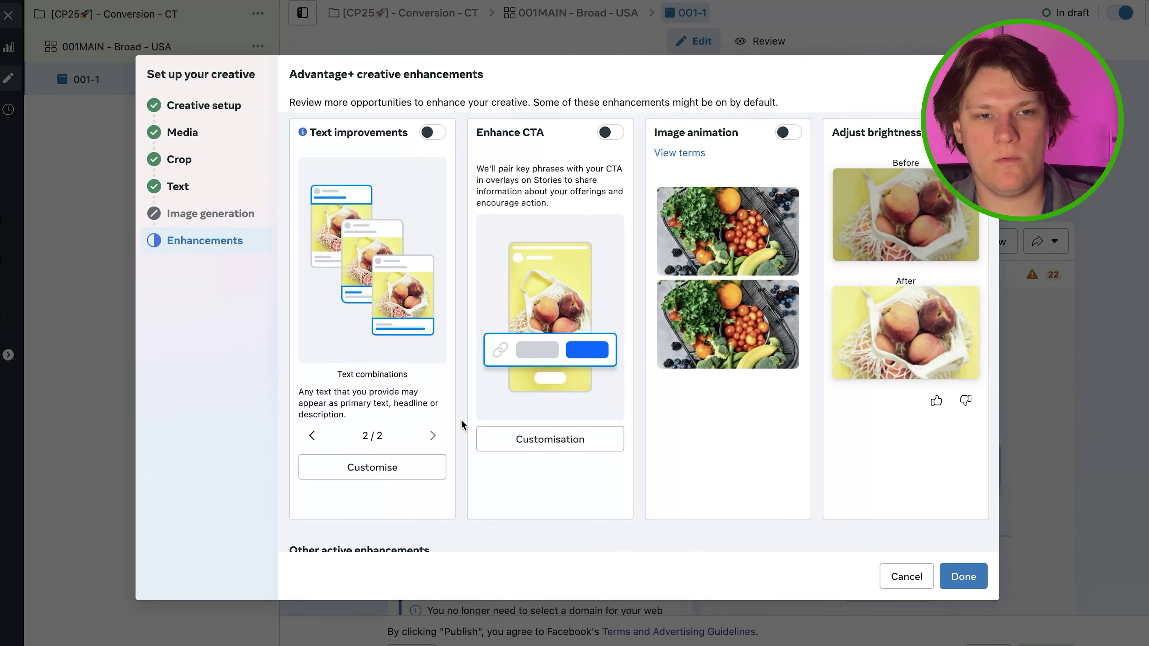
pyautogui.scroll(-10, 528, 324)
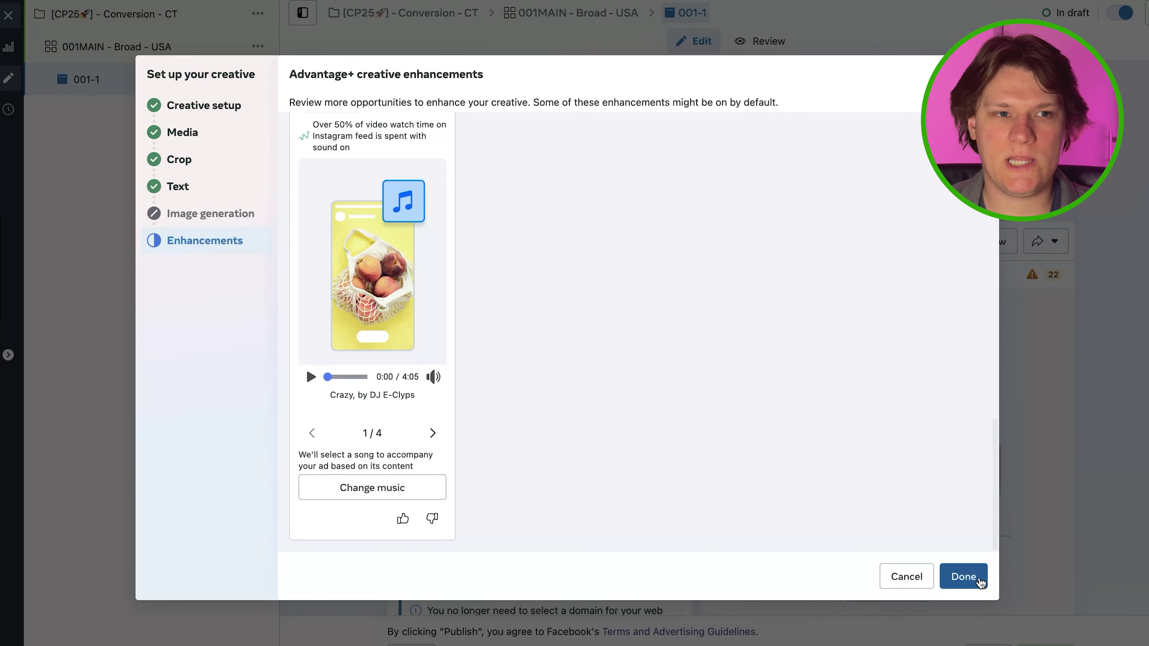
pyautogui.click(968, 584)
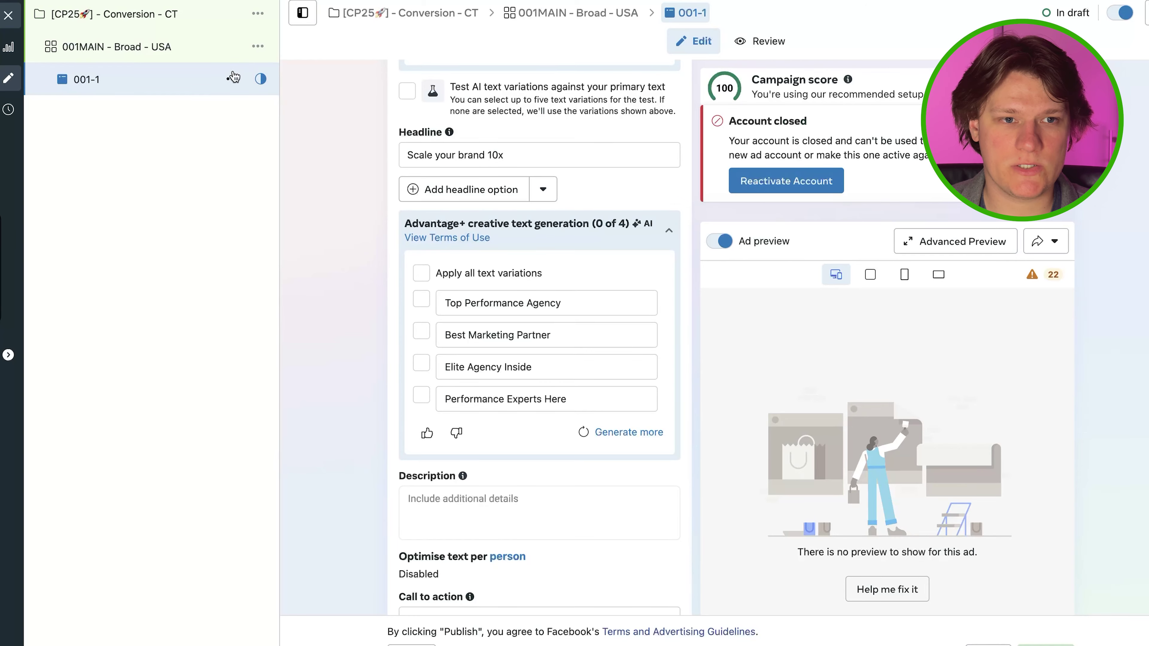
# Step: Check the duplication actions available for ad 001-1, and examine its tracking and URL parameter settings
pyautogui.click(232, 79)
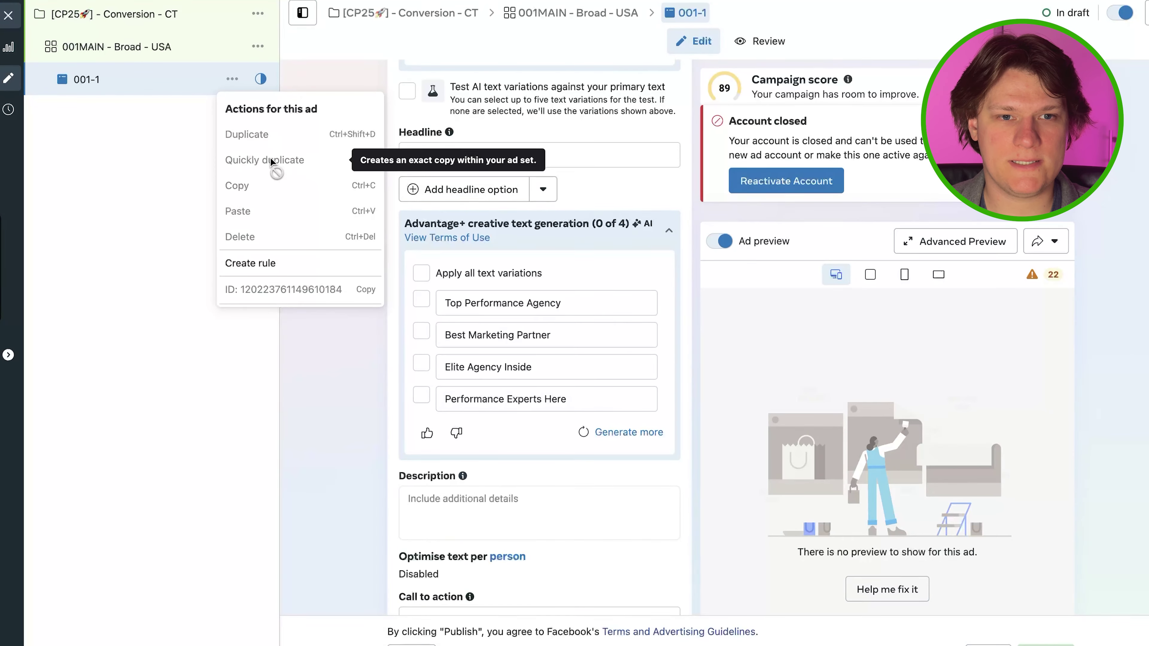
pyautogui.click(149, 157)
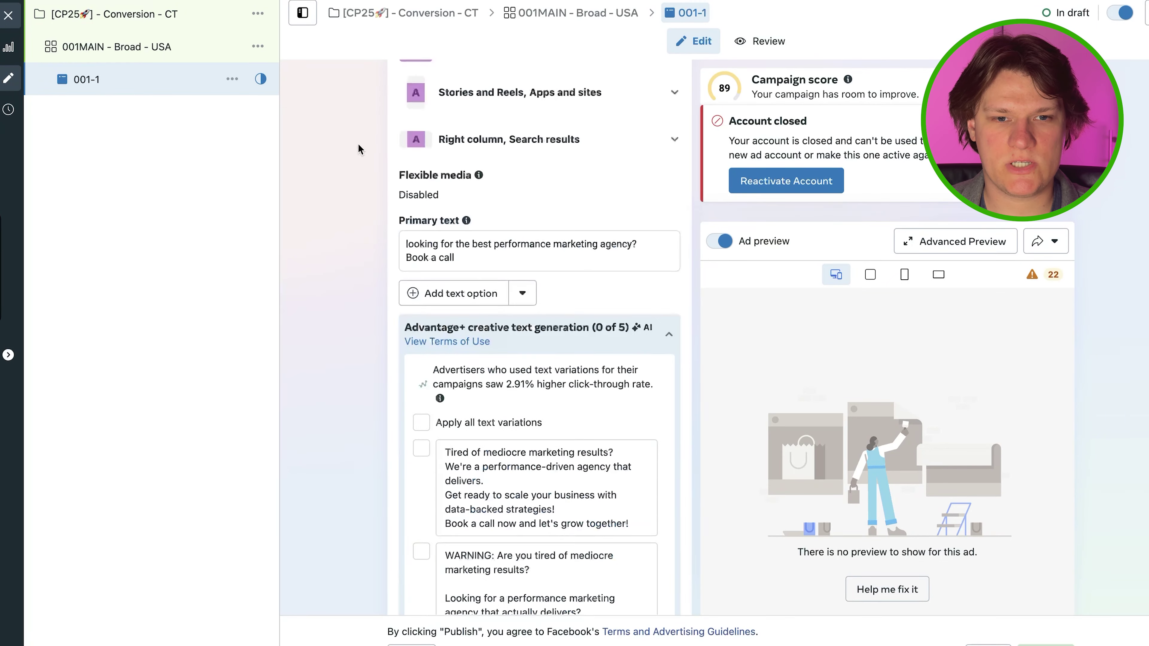
pyautogui.scroll(-10, 353, 143)
pyautogui.scroll(-8, 349, 151)
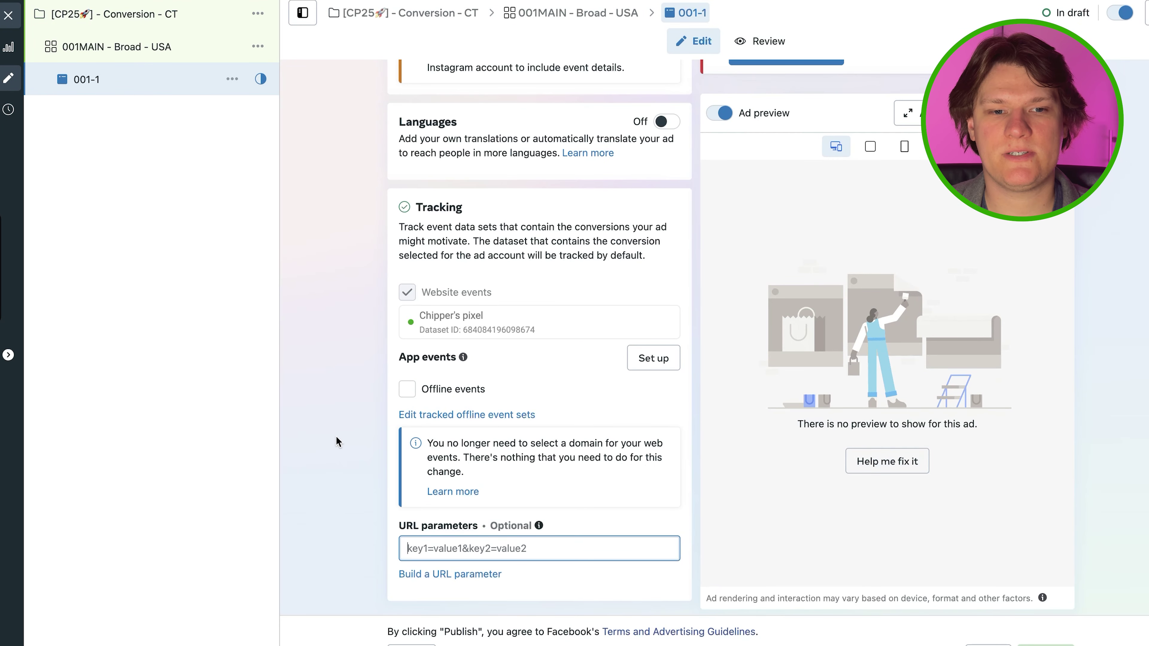
pyautogui.click(364, 432)
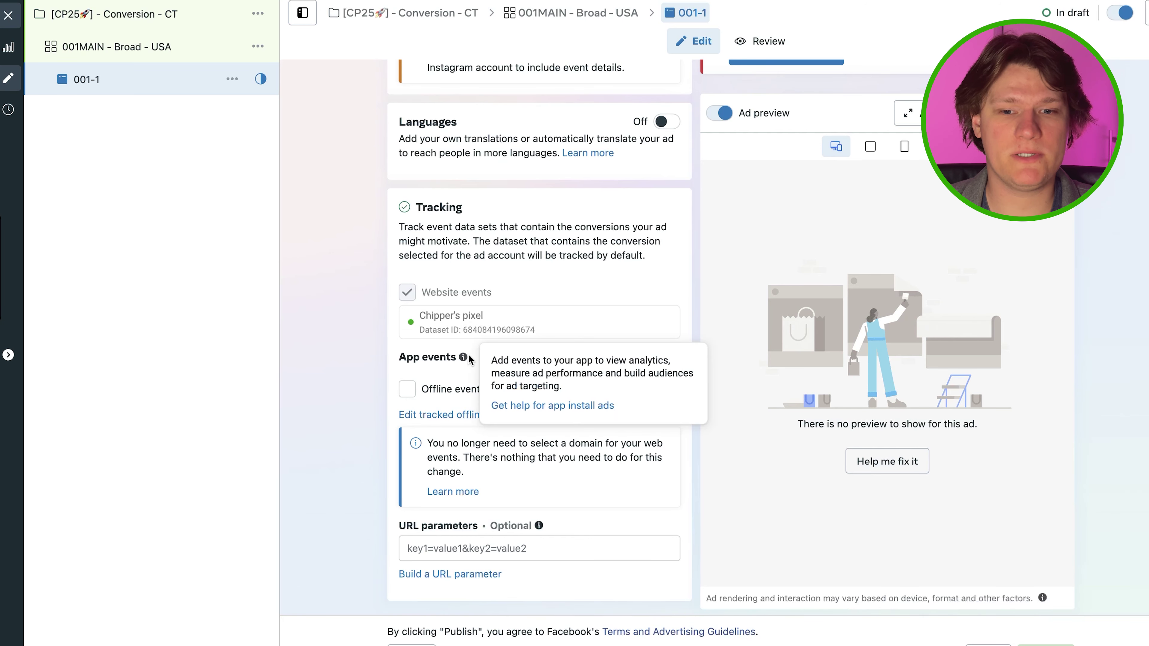
# Step: Leave the draft ad's editor and open the [CP24] - Leads - OCT24 campaign for editing
pyautogui.click(9, 15)
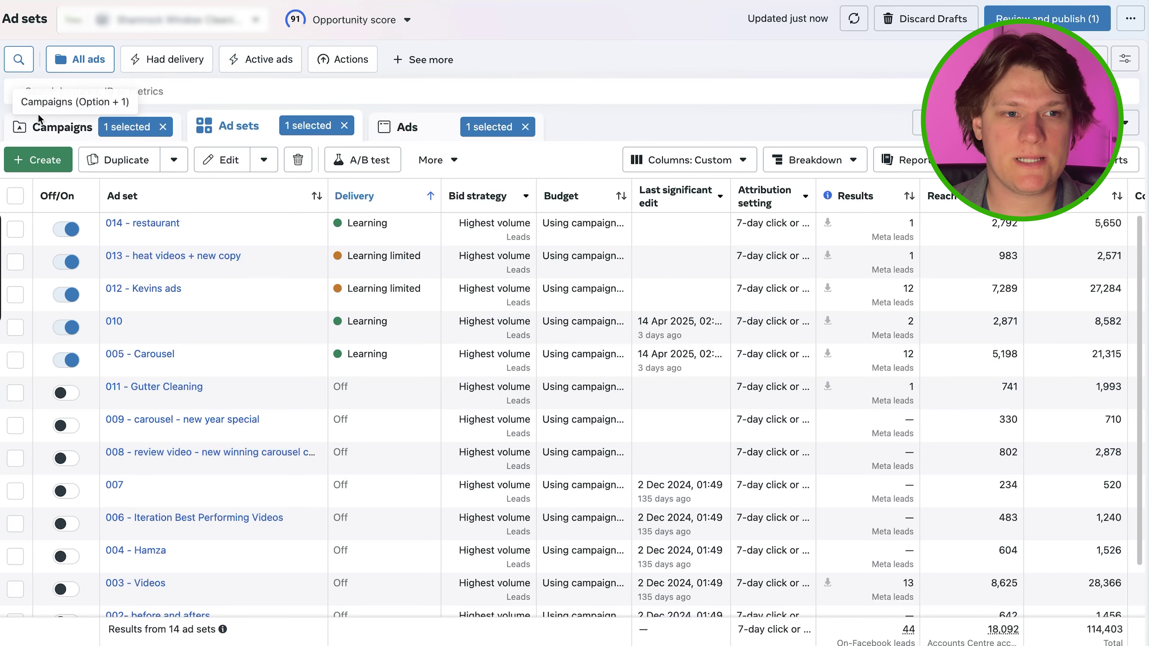
pyautogui.click(62, 127)
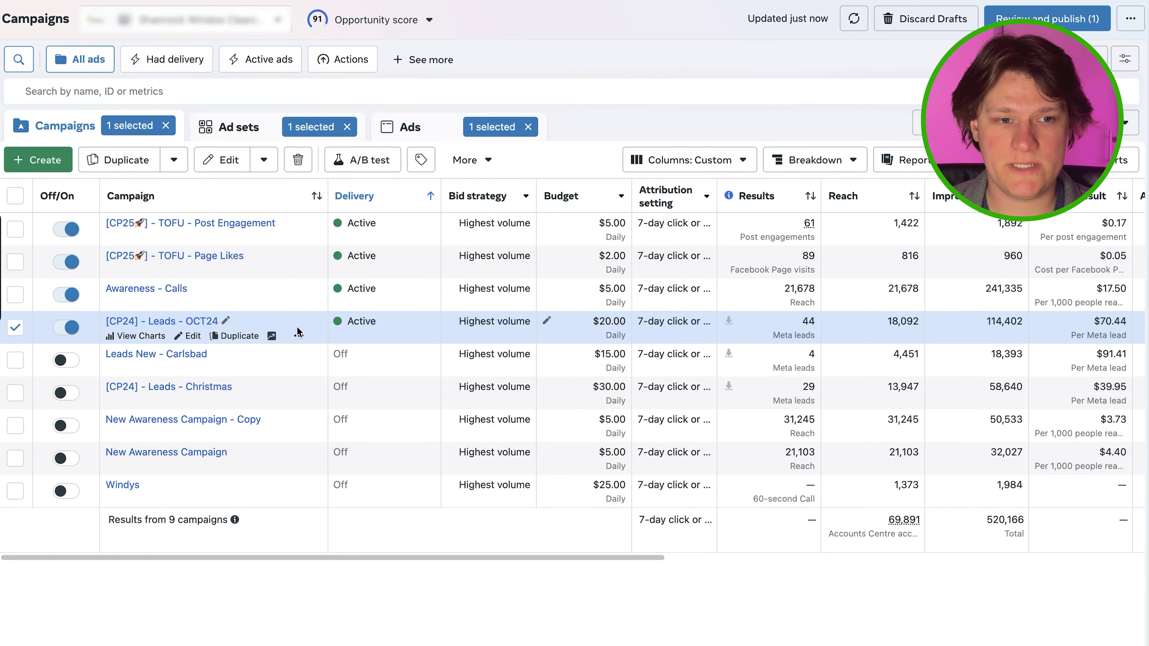
pyautogui.click(194, 336)
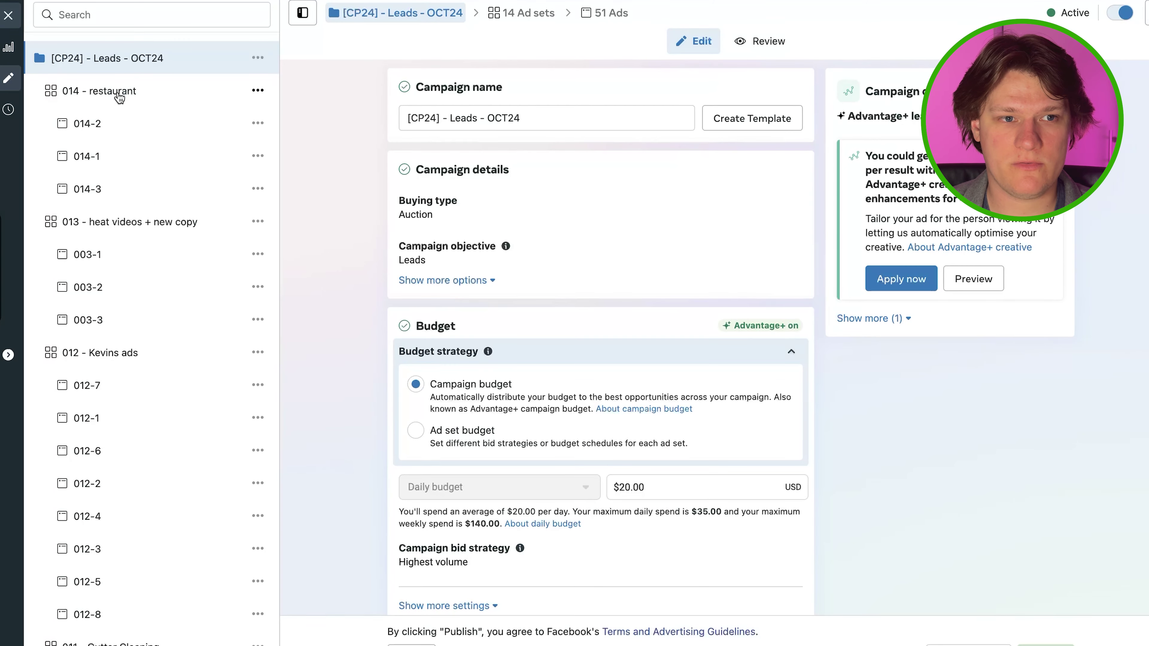
# Step: Examine the campaign's ad set structure and the conversion, schedule and audience settings of the 014 - restaurant ad set
pyautogui.click(119, 95)
pyautogui.scroll(-20, 127, 104)
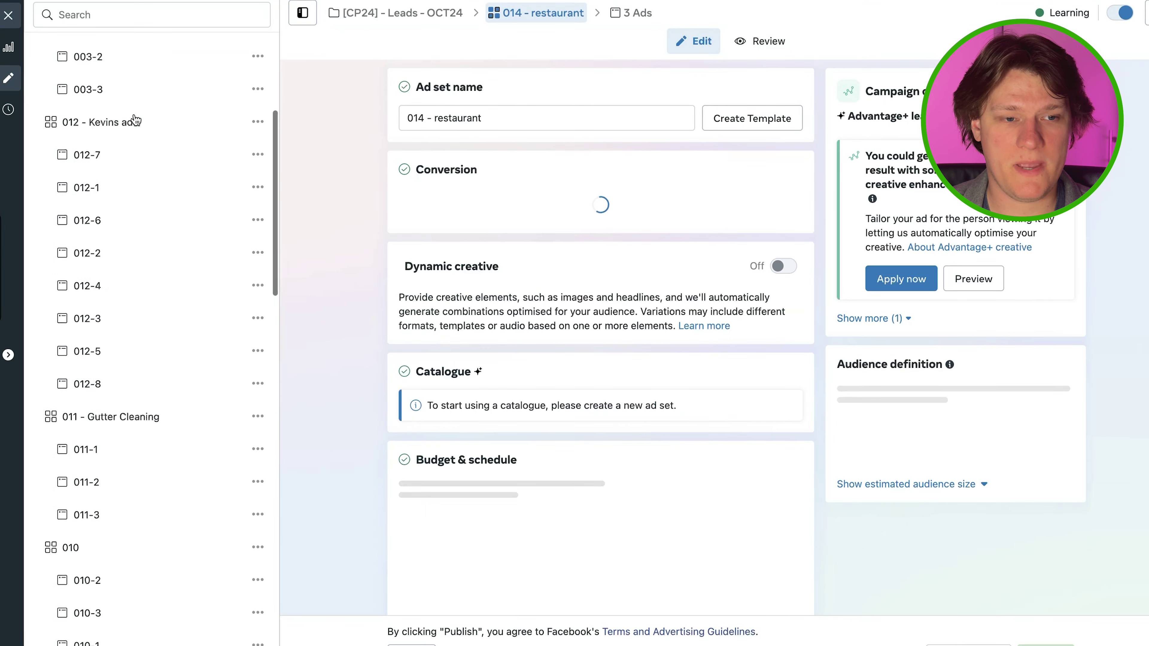
pyautogui.scroll(20, 140, 114)
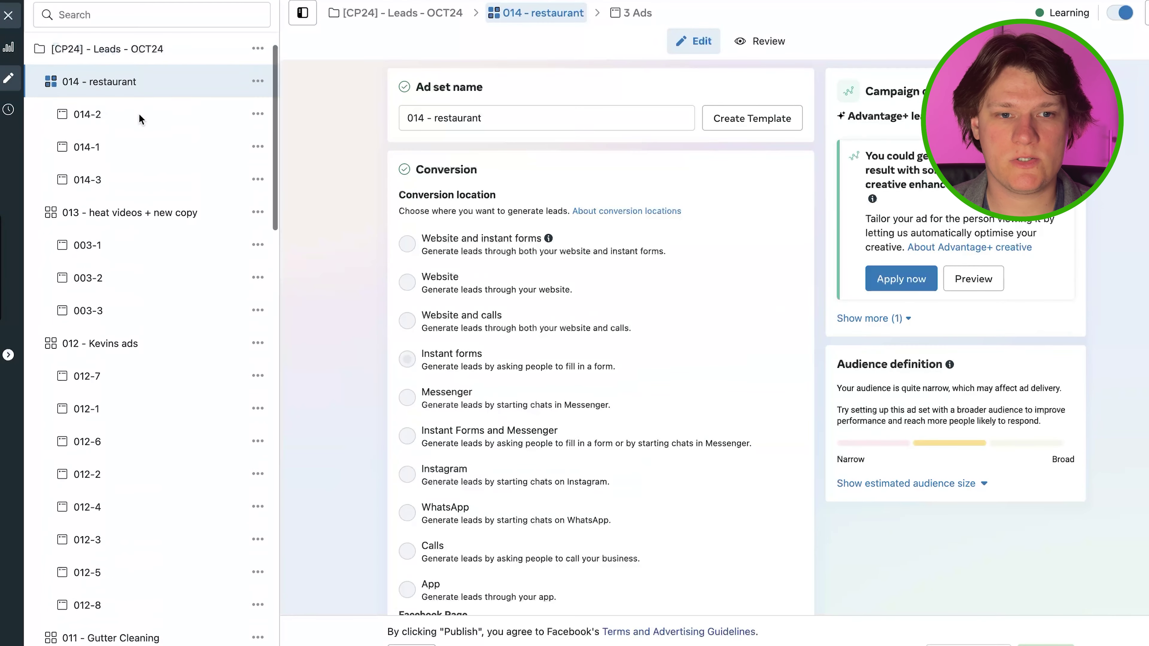
pyautogui.scroll(-1, 368, 218)
pyautogui.scroll(-3, 368, 218)
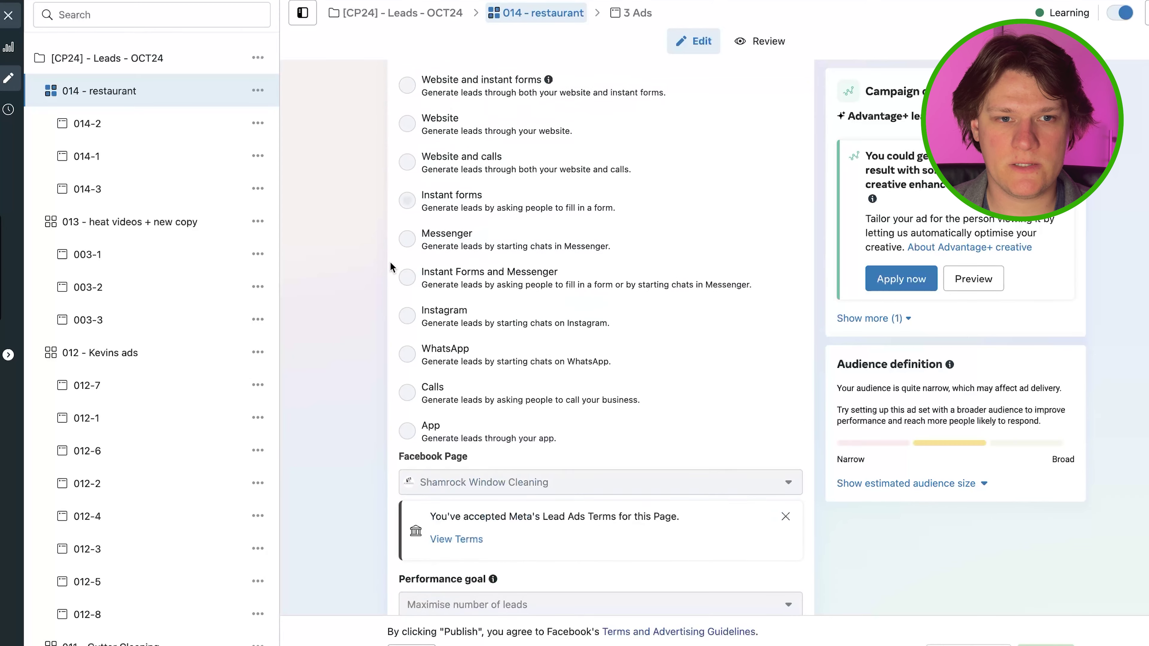
pyautogui.scroll(-20, 386, 209)
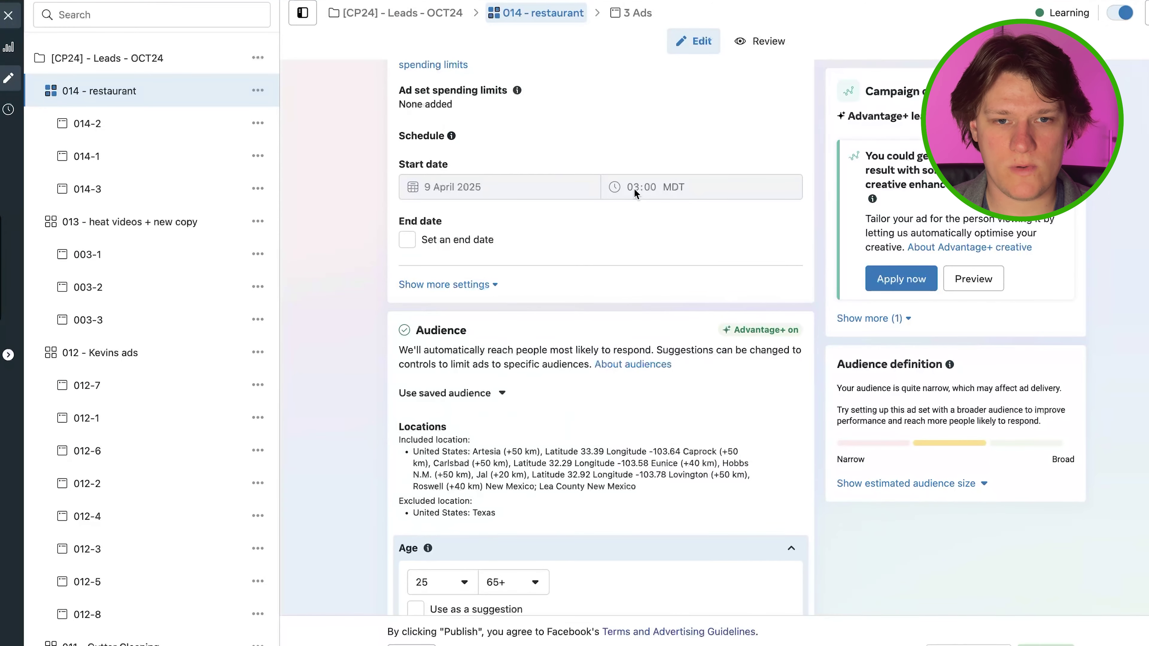
pyautogui.scroll(-10, 432, 205)
# Step: Examine ad 014-2 in the restaurant ad set, from its creative and primary texts to its tracking URL parameters
pyautogui.click(153, 127)
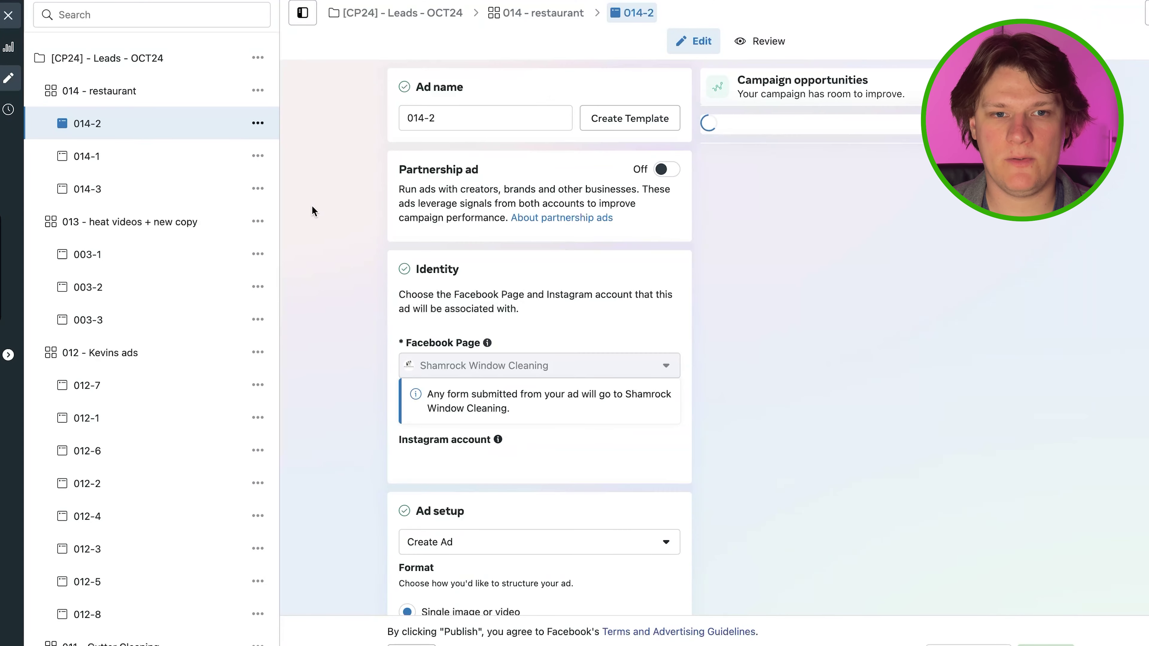
pyautogui.scroll(-10, 330, 206)
pyautogui.scroll(-8, 349, 198)
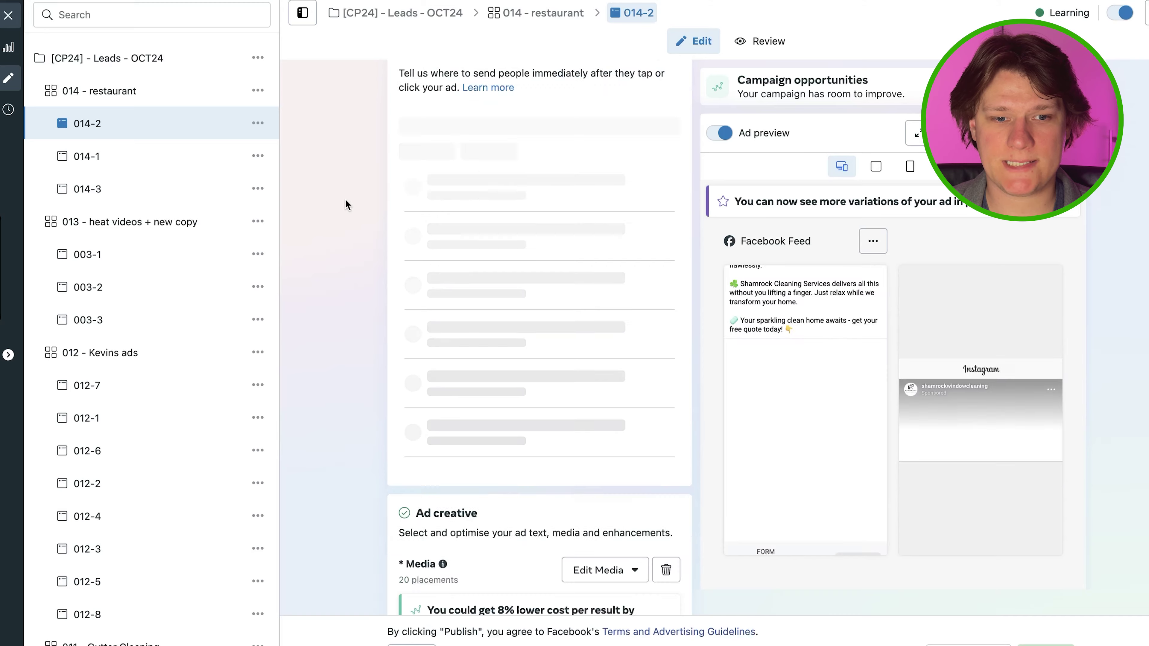
pyautogui.scroll(-10, 353, 195)
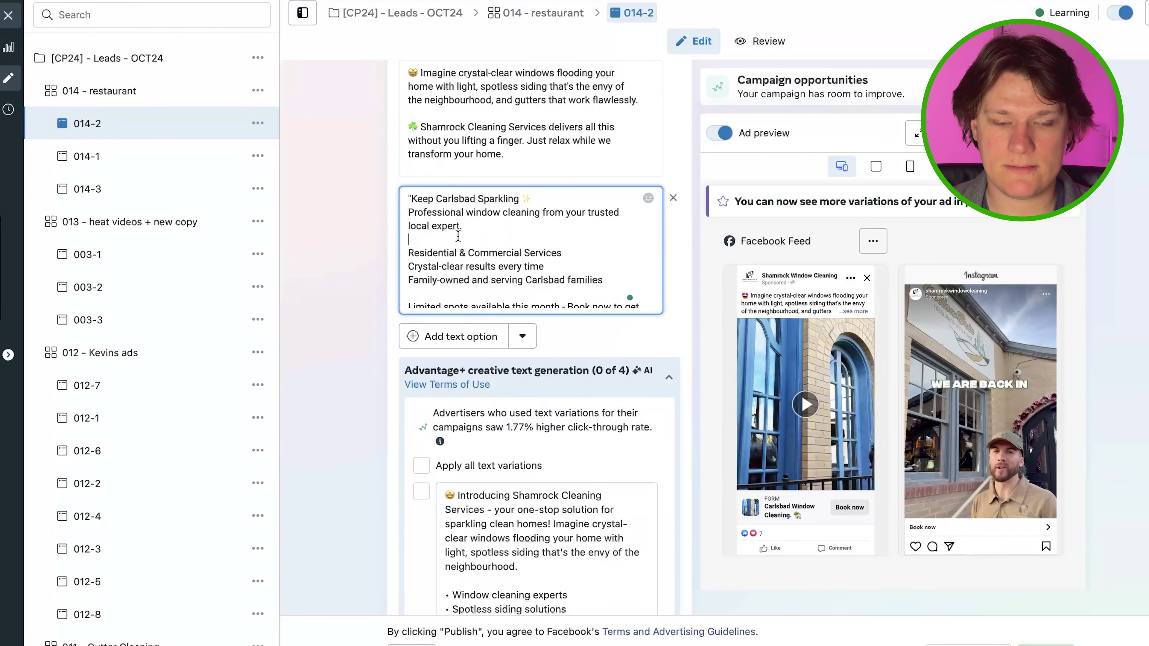
pyautogui.scroll(-15, 365, 215)
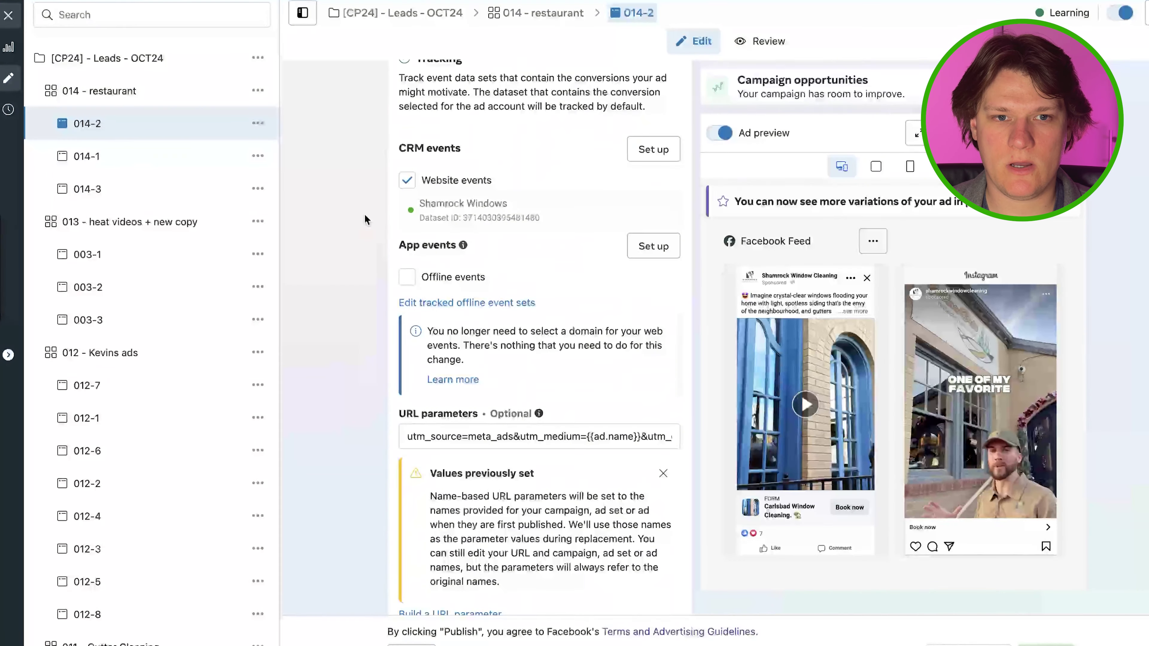
# Step: Return to the ad sets list and compare the results, cost per result and amount spent across the ad sets
pyautogui.click(8, 17)
pyautogui.click(261, 138)
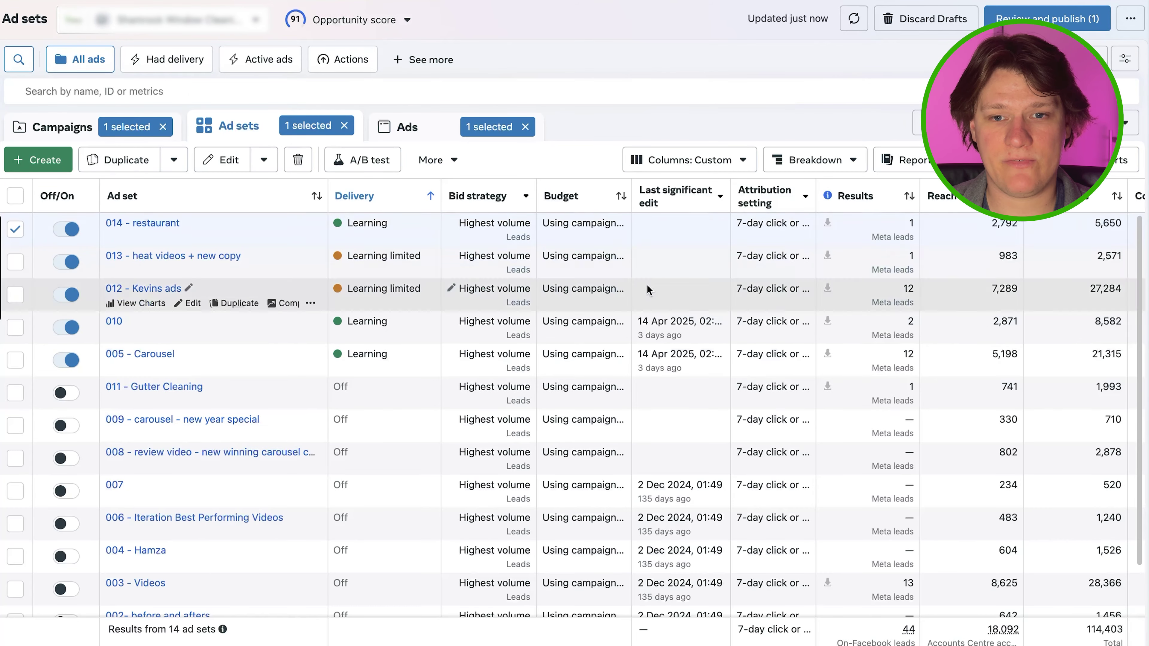
pyautogui.hscroll(5, 648, 285)
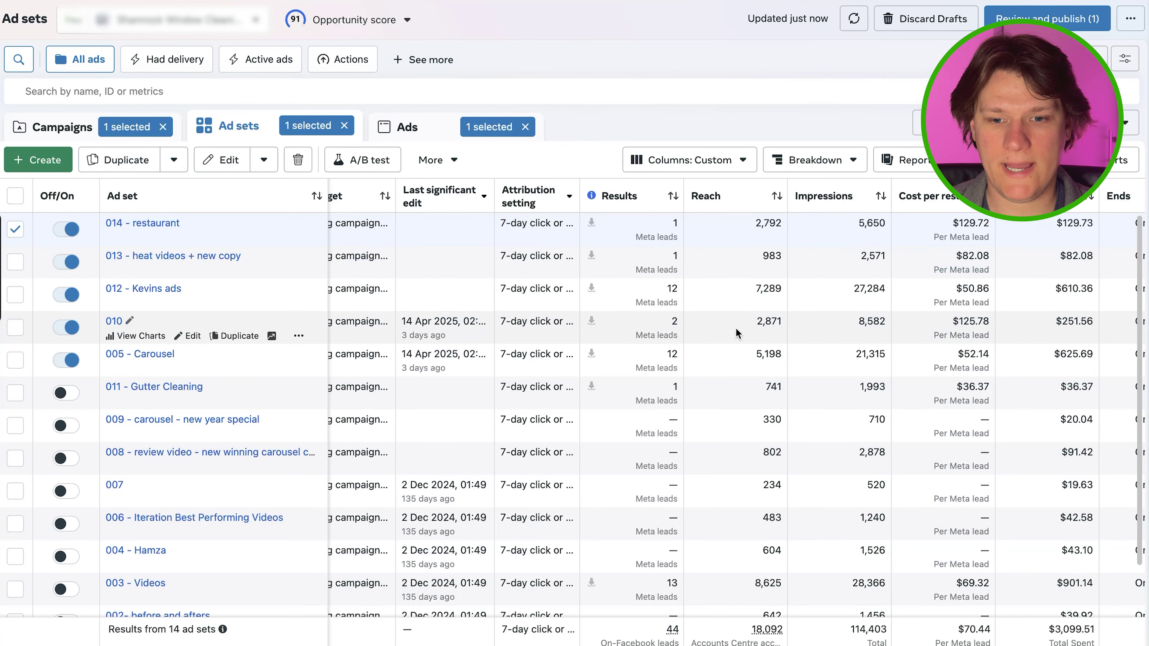
pyautogui.hscroll(2, 732, 324)
pyautogui.scroll(-2, 732, 325)
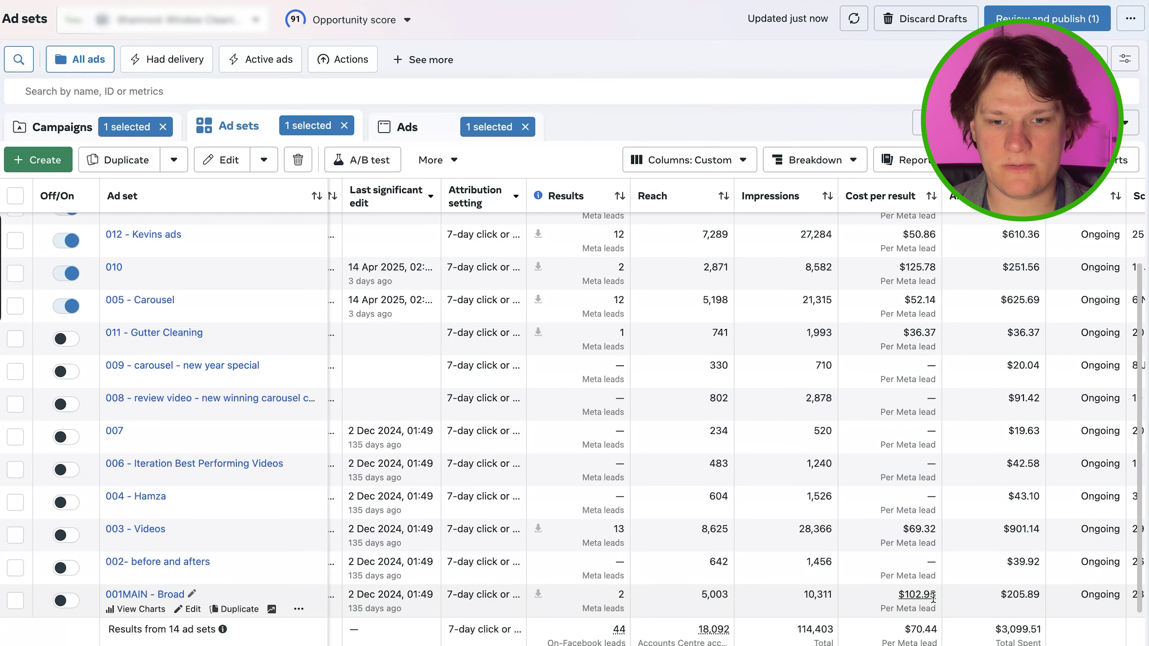
pyautogui.scroll(2, 815, 507)
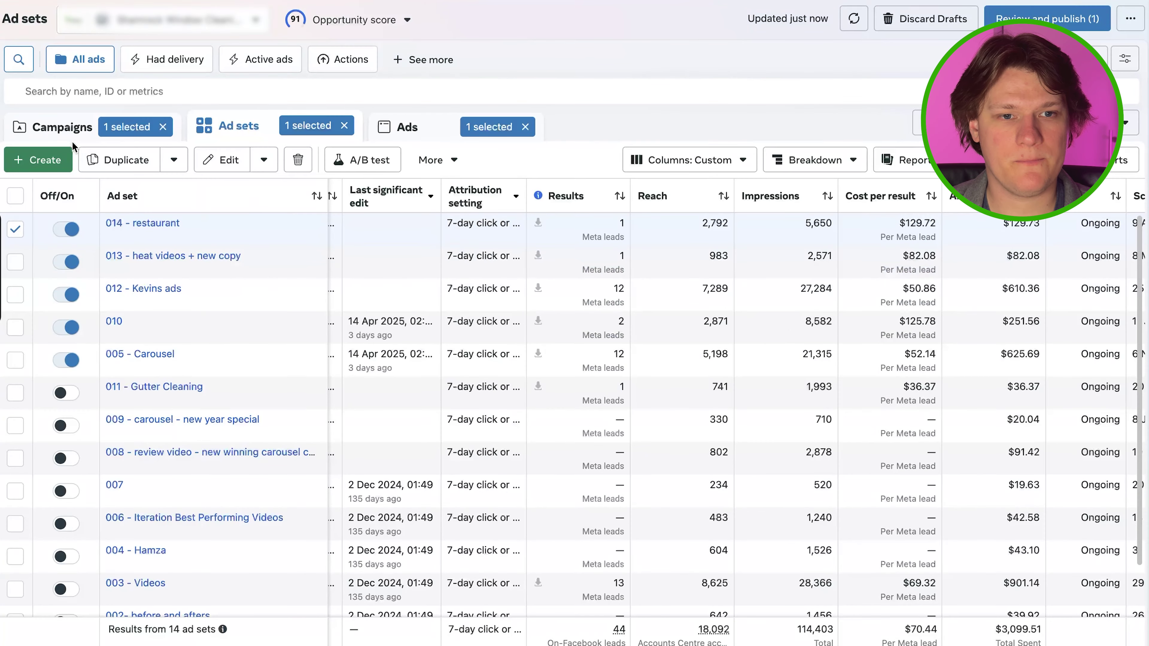
pyautogui.hscroll(-5, 885, 230)
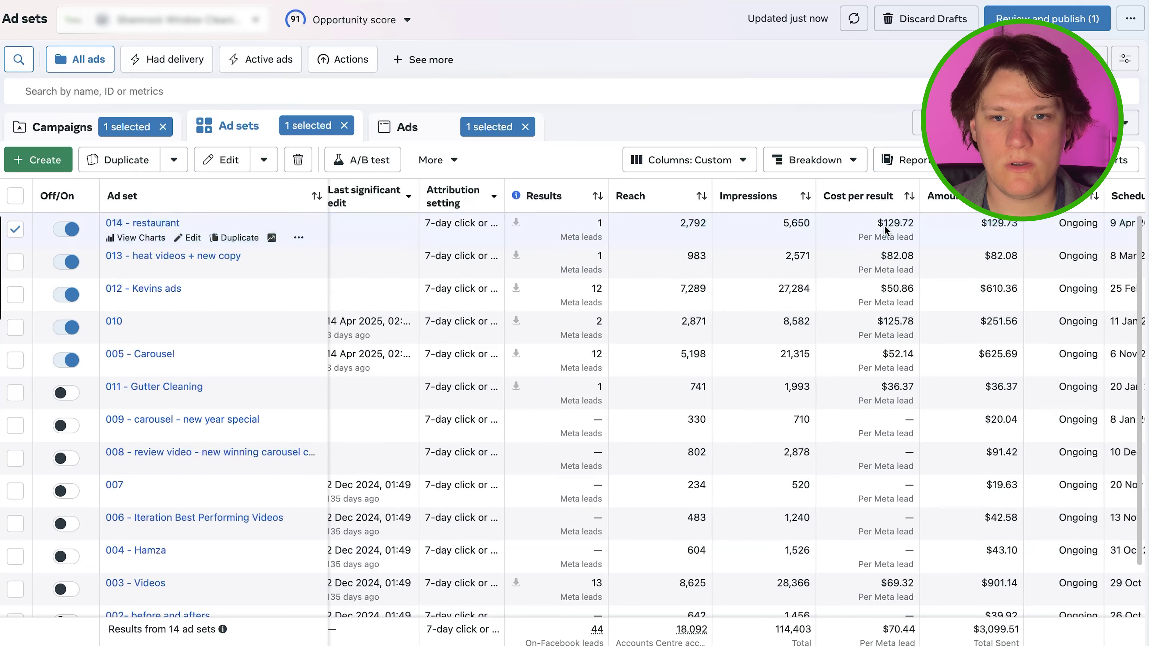
pyautogui.hscroll(-3, 878, 225)
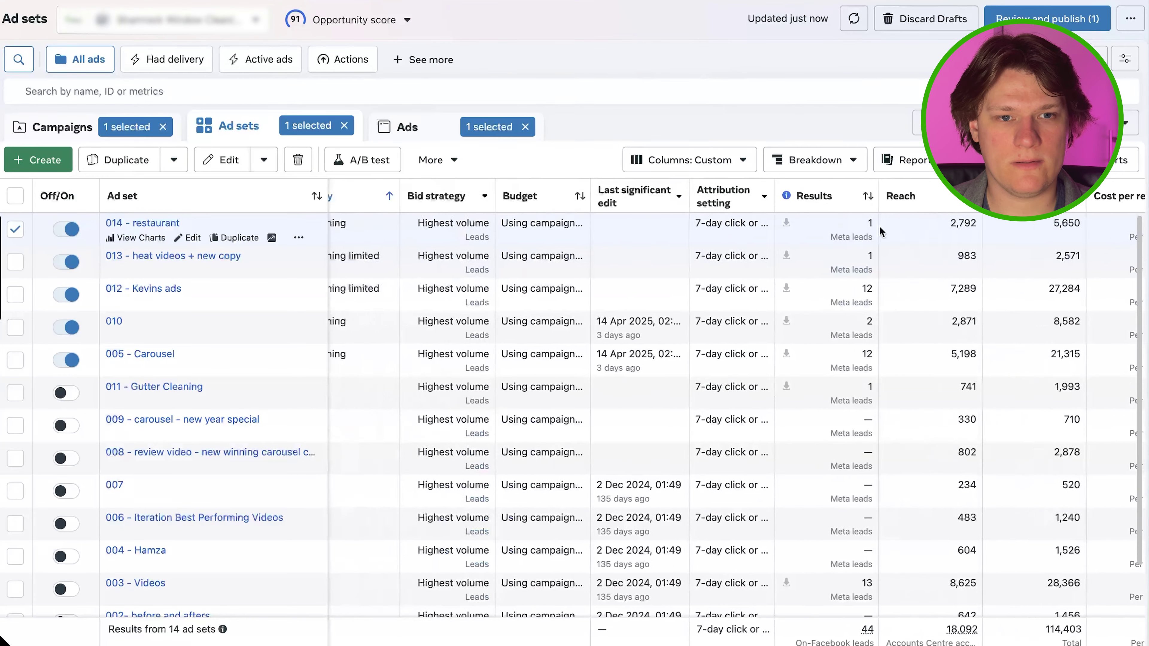